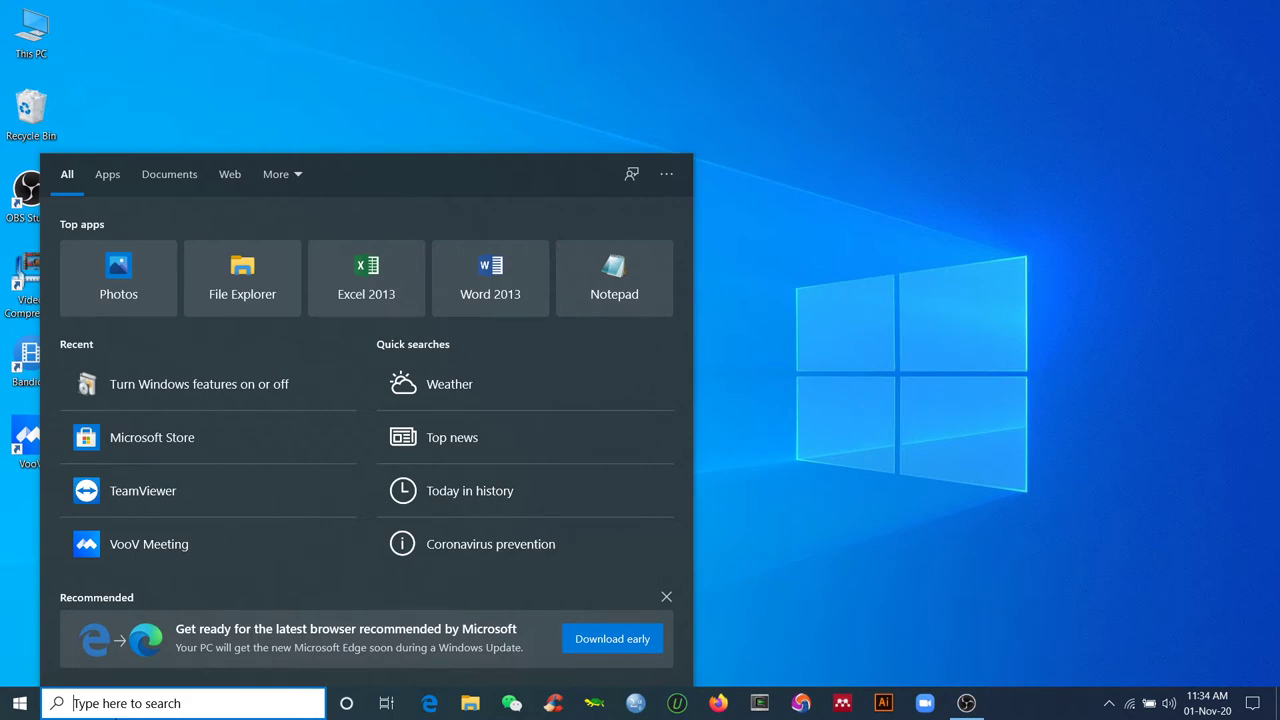
- Search Windows for 'window' to find 'Turn Windows features on or off'
text(window)
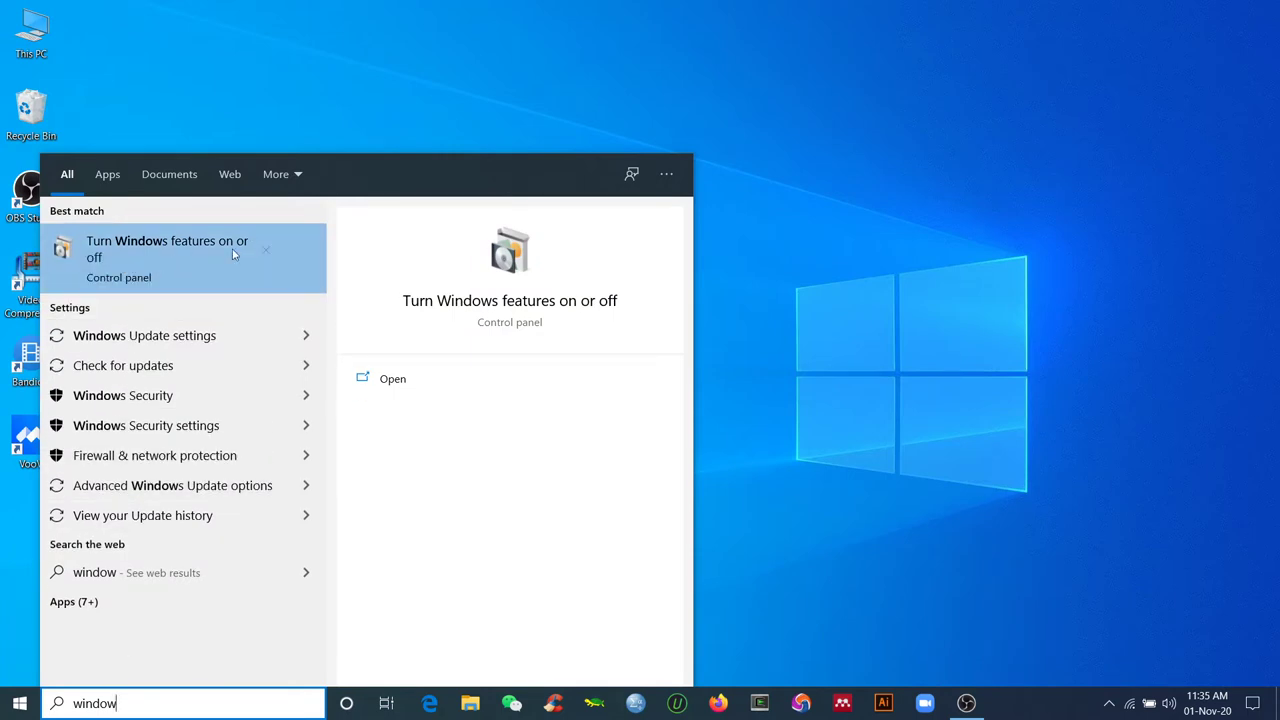
- Tick Windows Subsystem for Linux in the Windows Features dialog and confirm with OK
click(130, 265)
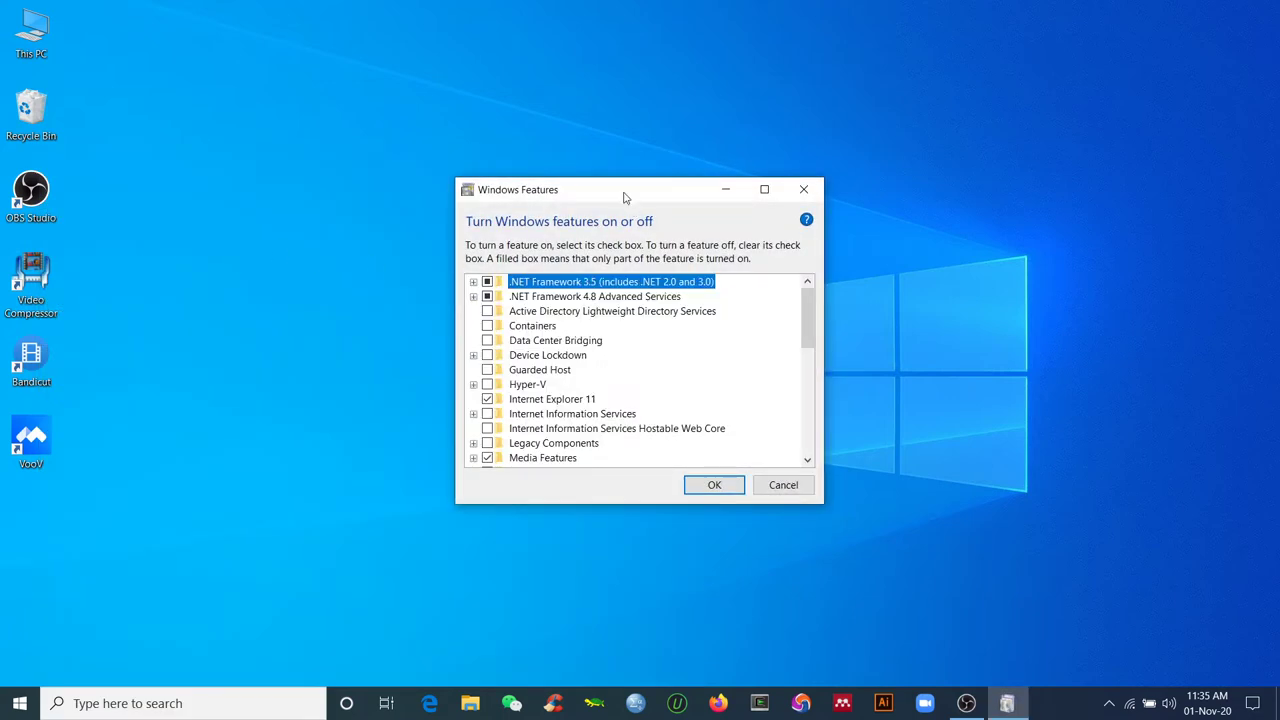
drag(623, 195, 578, 138)
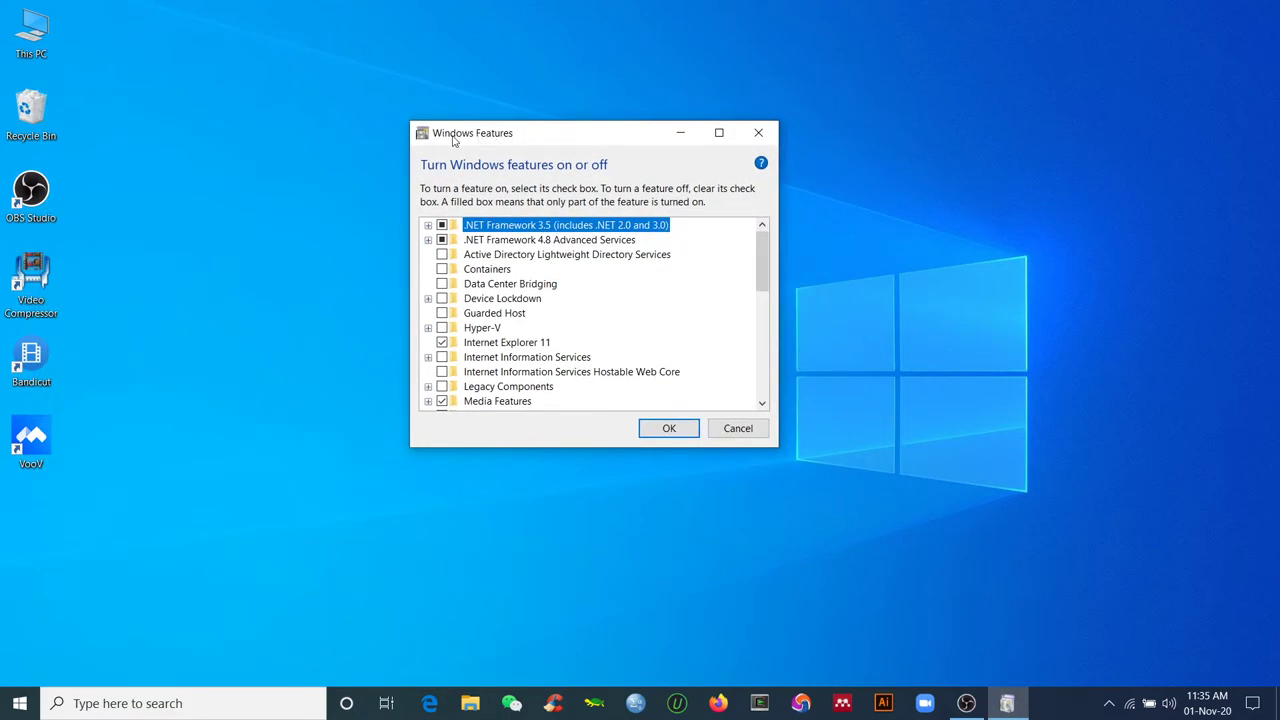
scroll(768, 288, down, 1)
drag(768, 288, 769, 380)
click(442, 372)
click(443, 373)
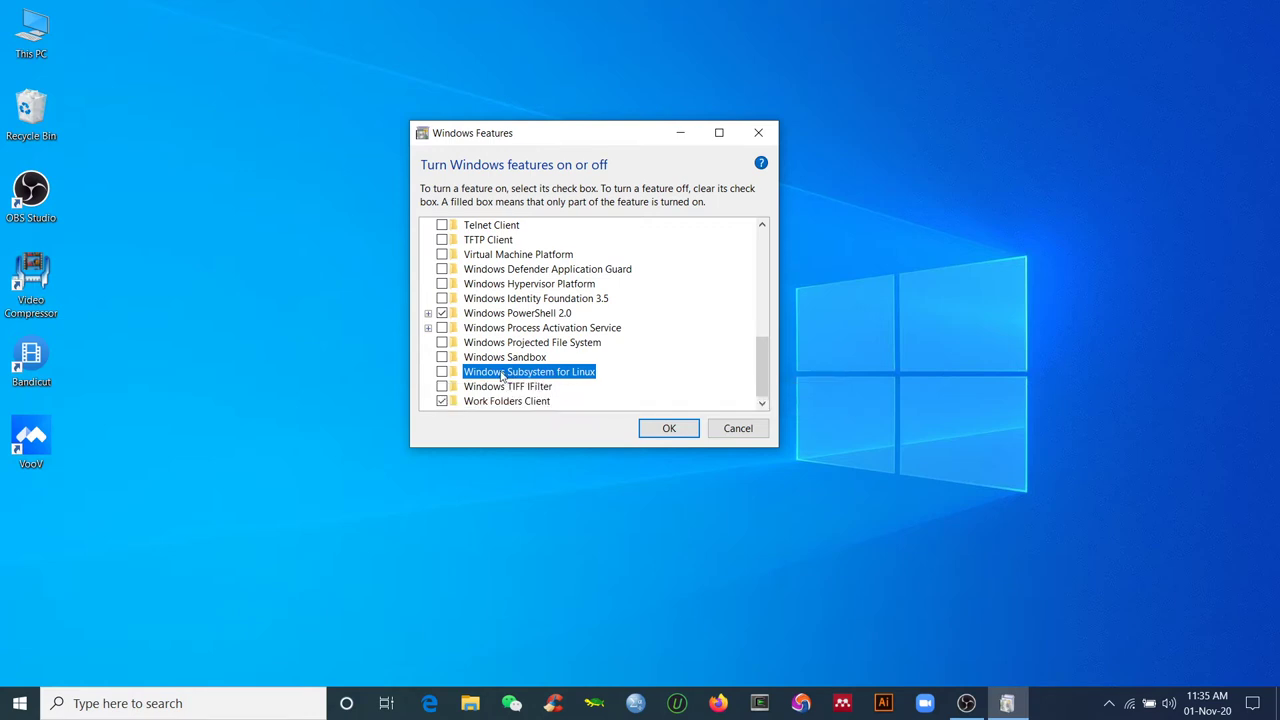
click(441, 372)
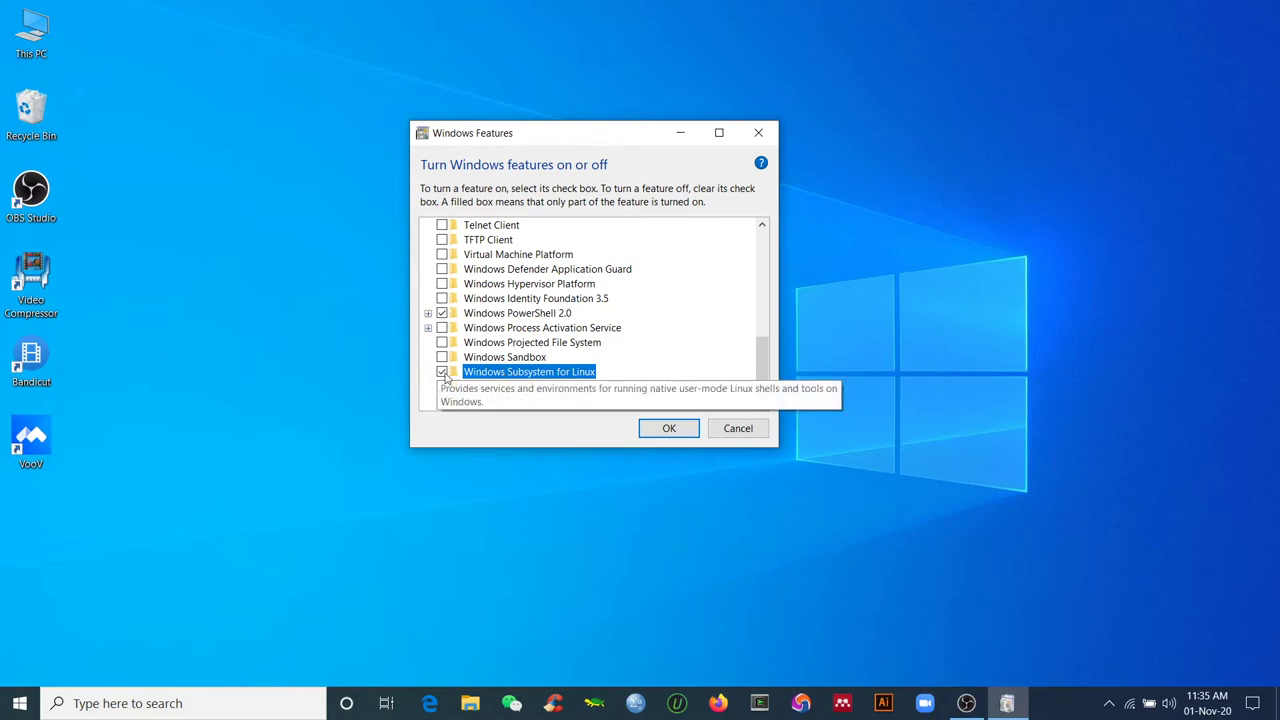
click(669, 430)
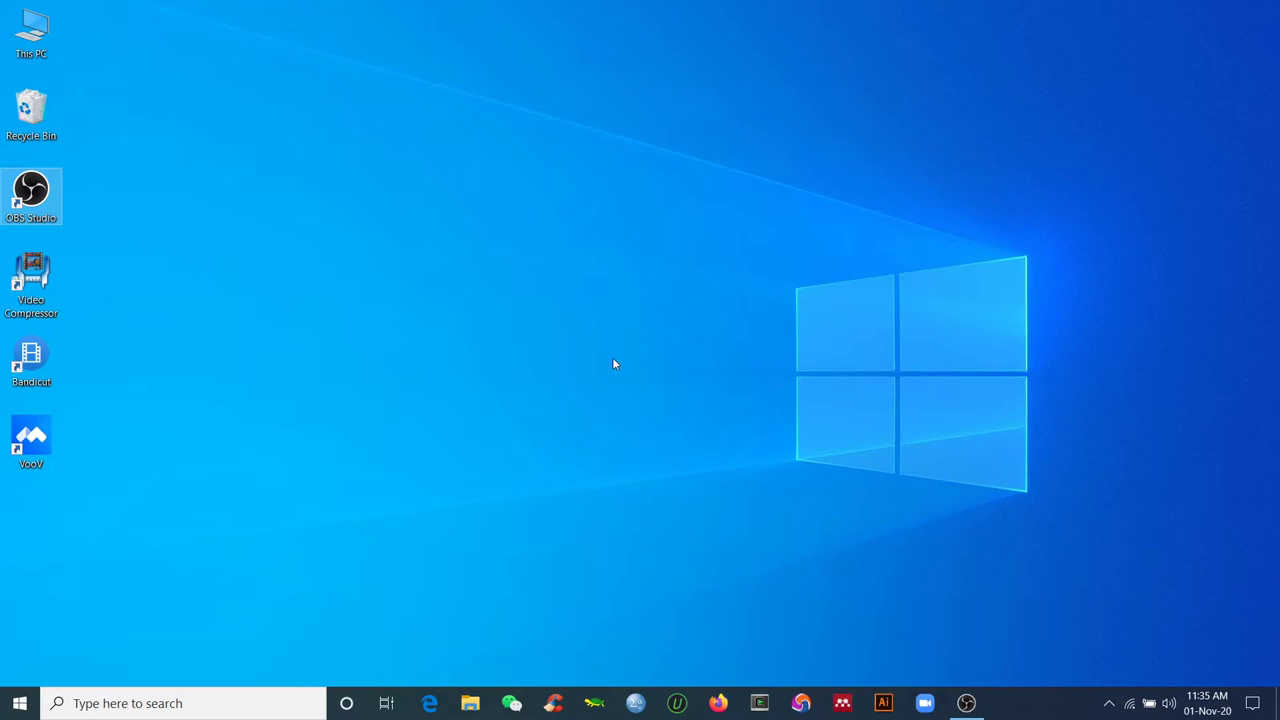
right_click(587, 244)
right_click(599, 220)
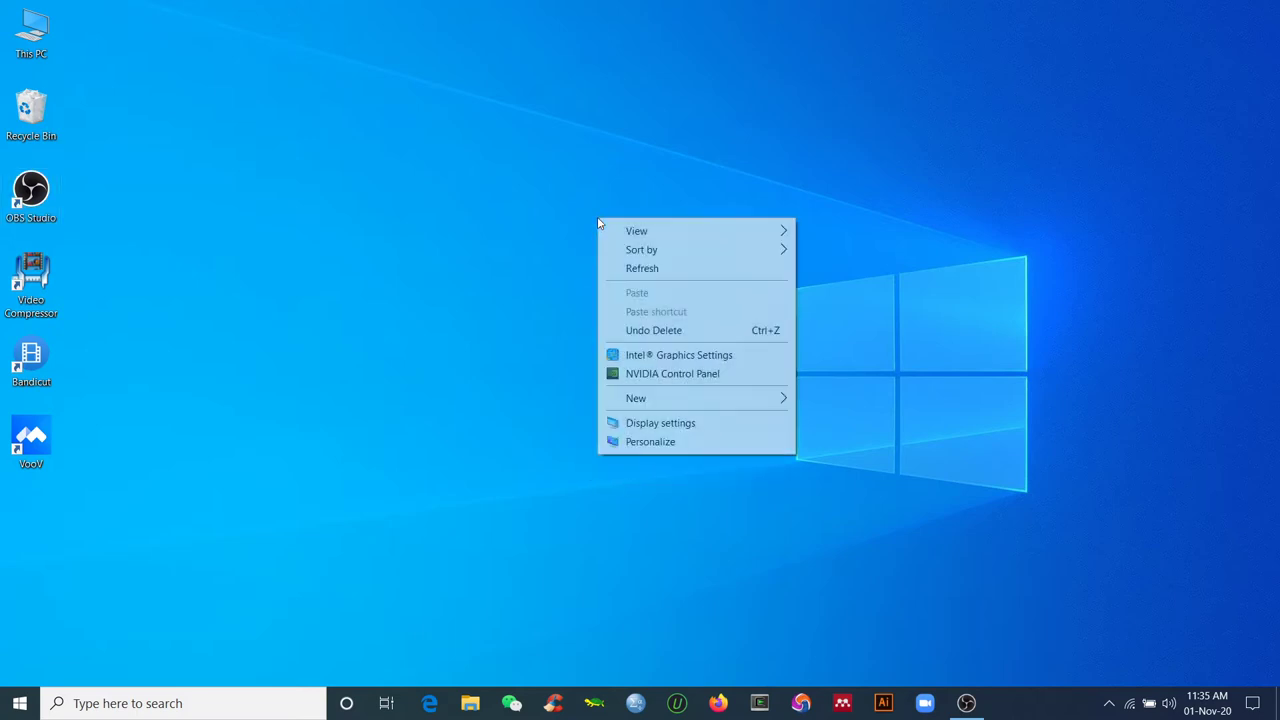
click(617, 268)
right_click(584, 204)
click(604, 250)
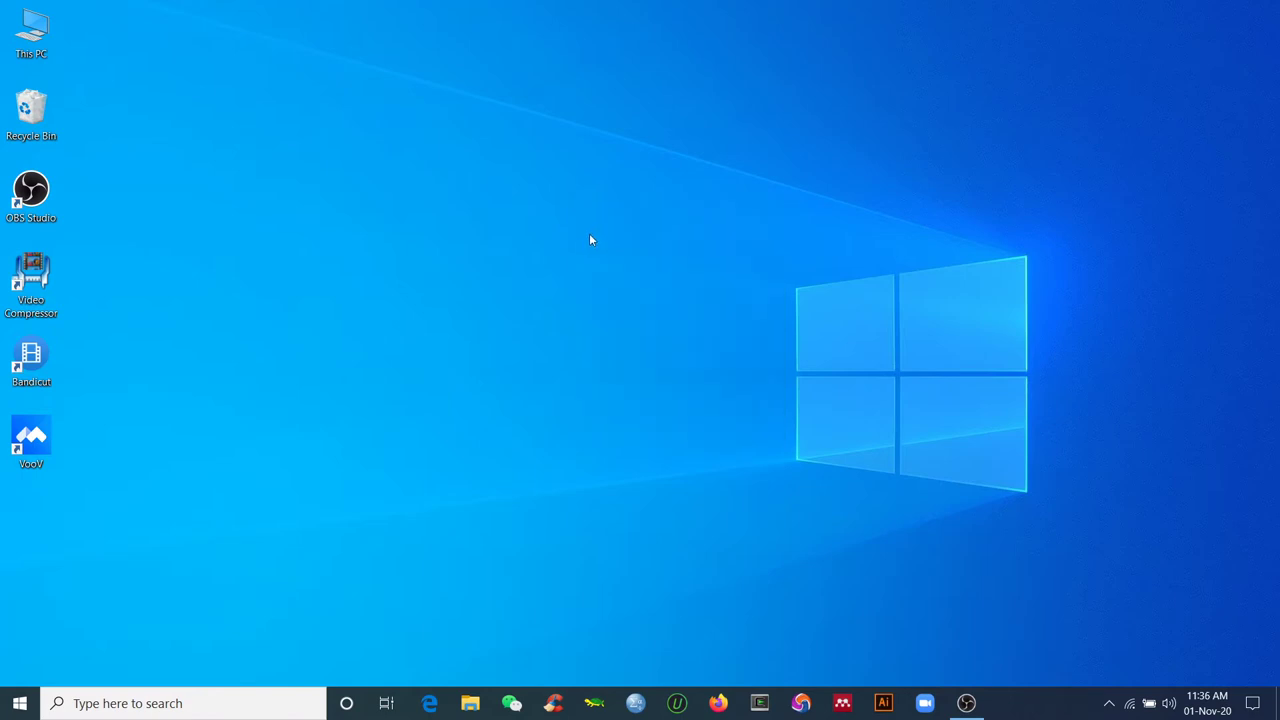
right_click(589, 238)
click(617, 282)
right_click(607, 231)
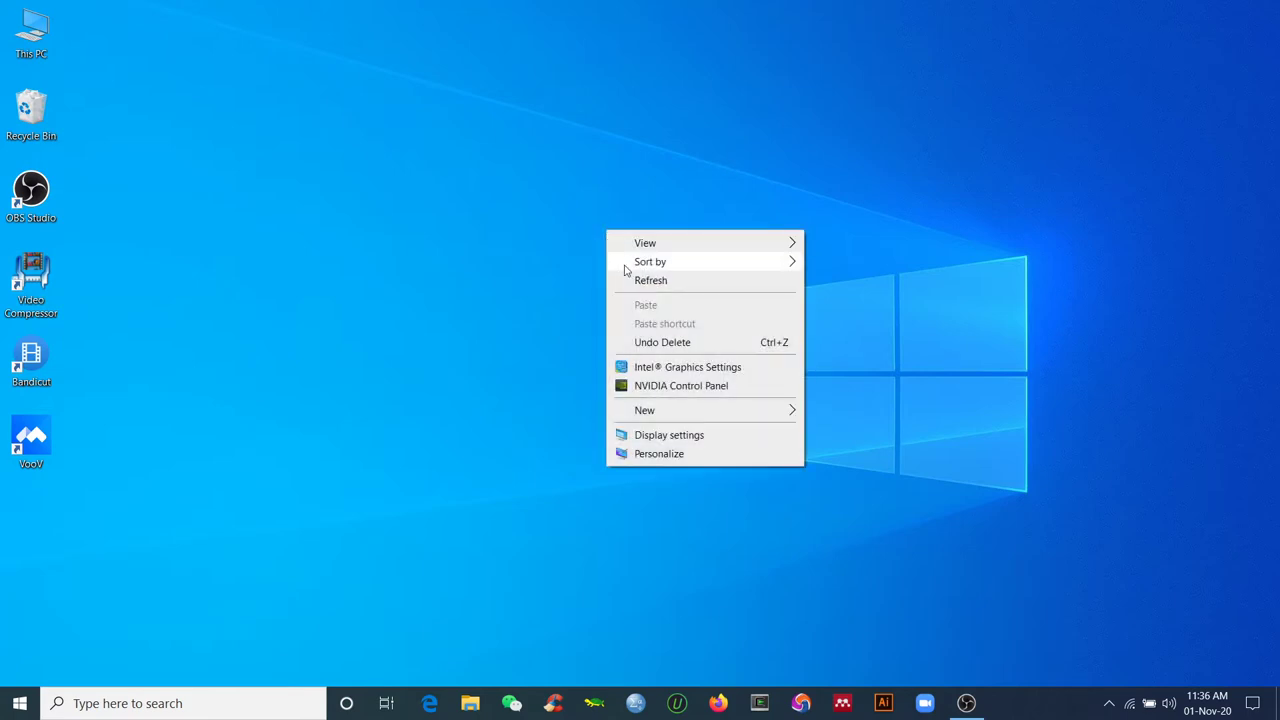
click(630, 280)
right_click(588, 216)
click(608, 262)
right_click(584, 211)
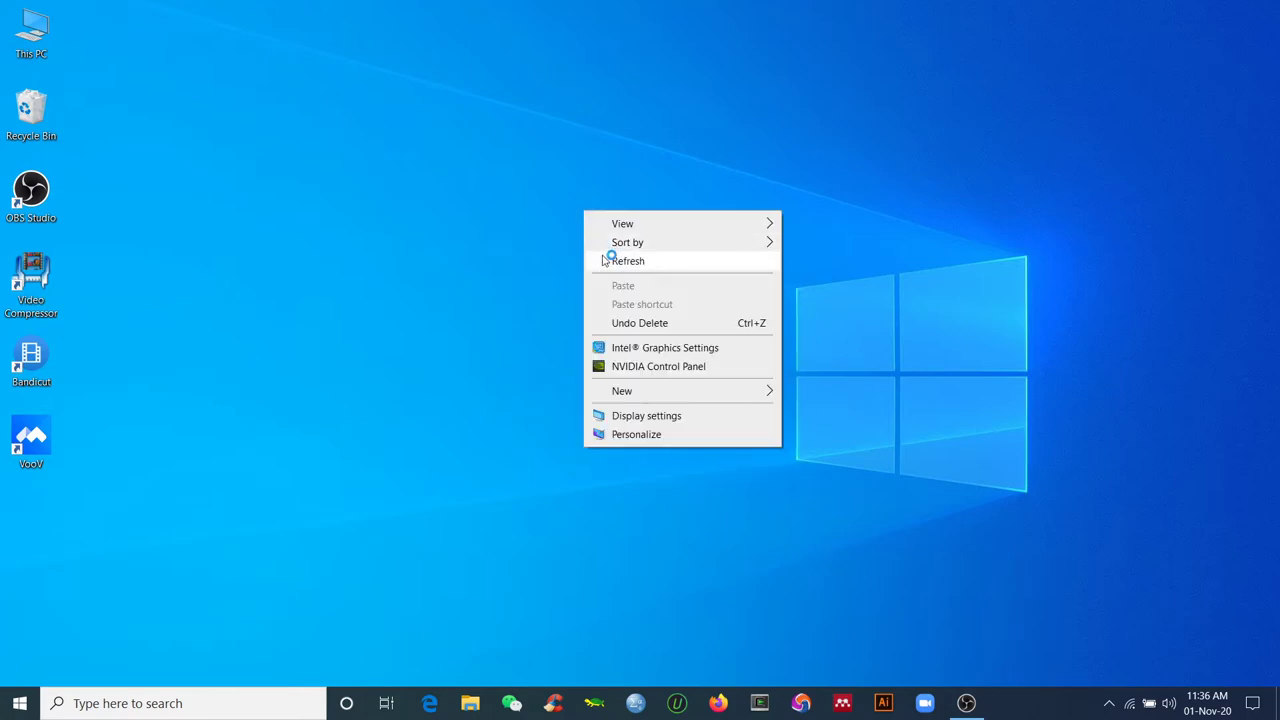
click(605, 260)
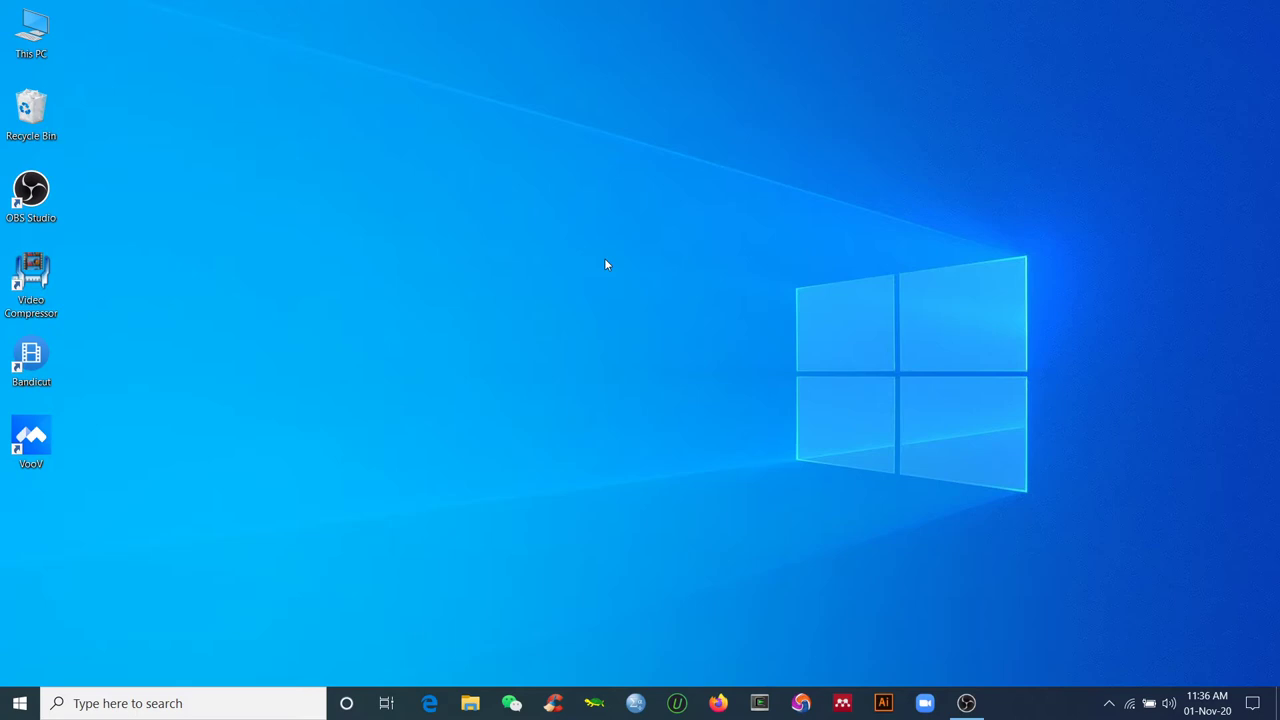
right_click(604, 262)
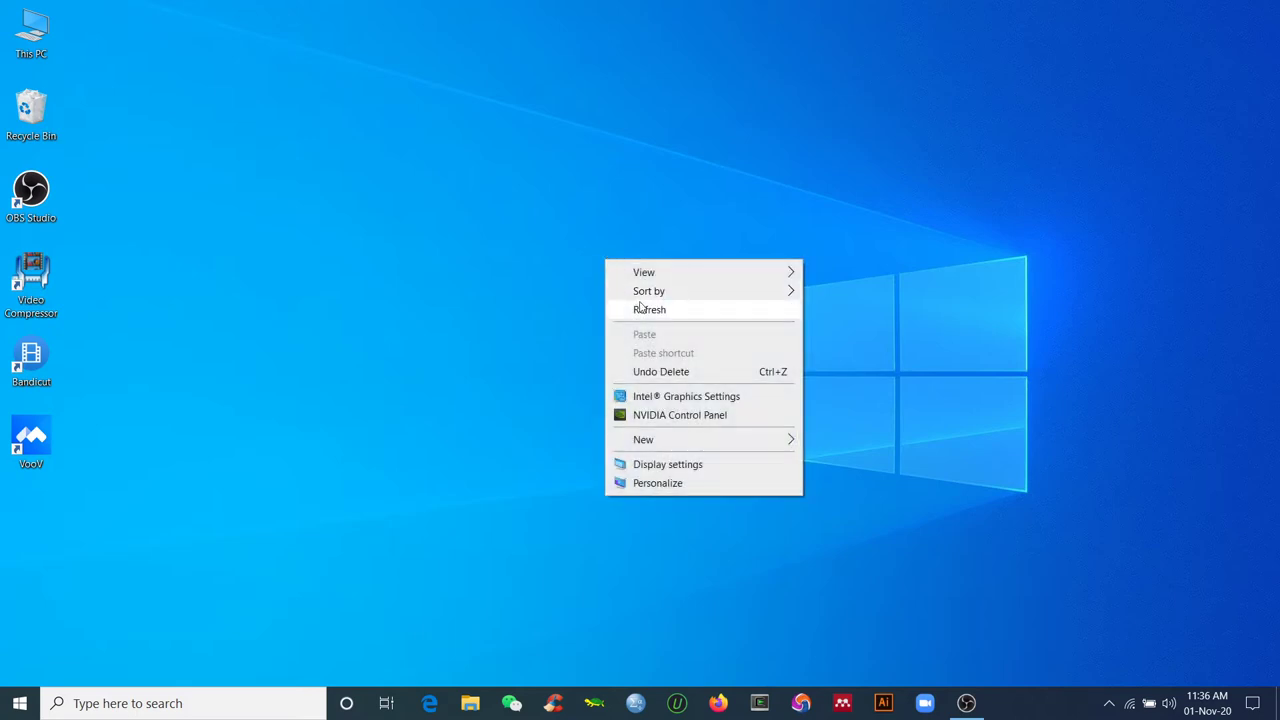
click(630, 308)
right_click(608, 259)
click(622, 300)
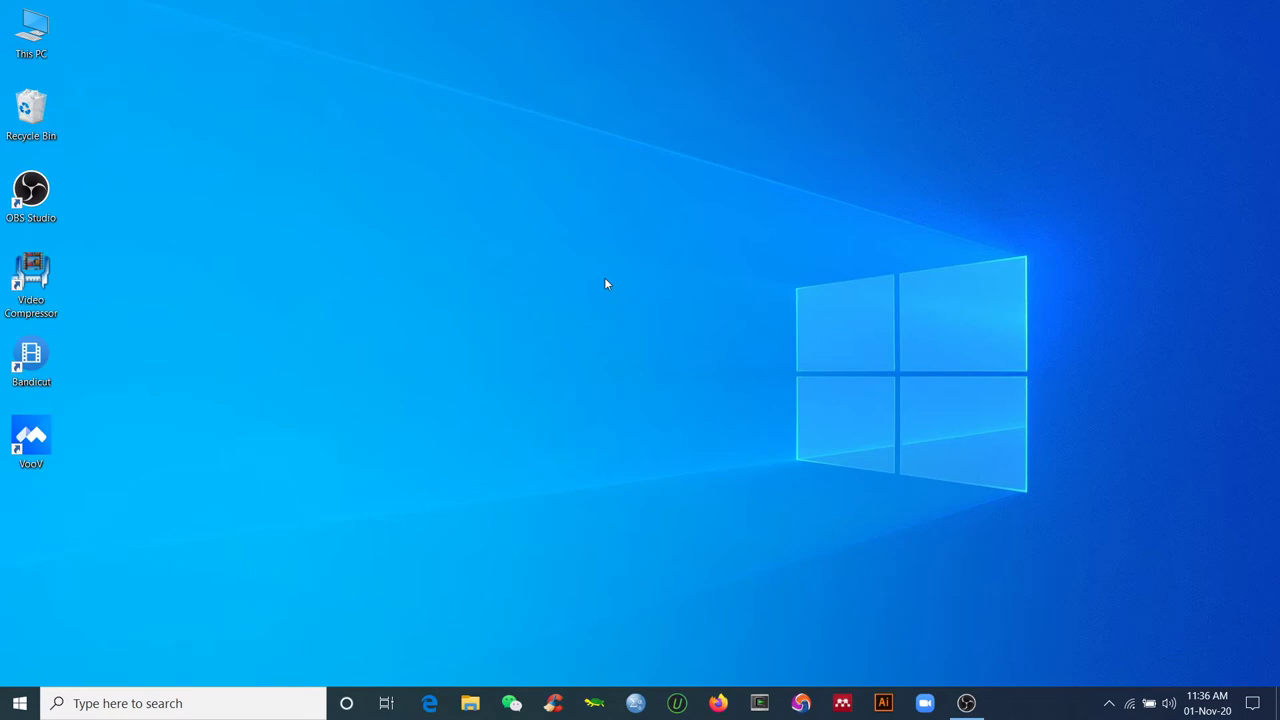
right_click(604, 278)
click(631, 308)
right_click(598, 259)
click(631, 308)
right_click(601, 286)
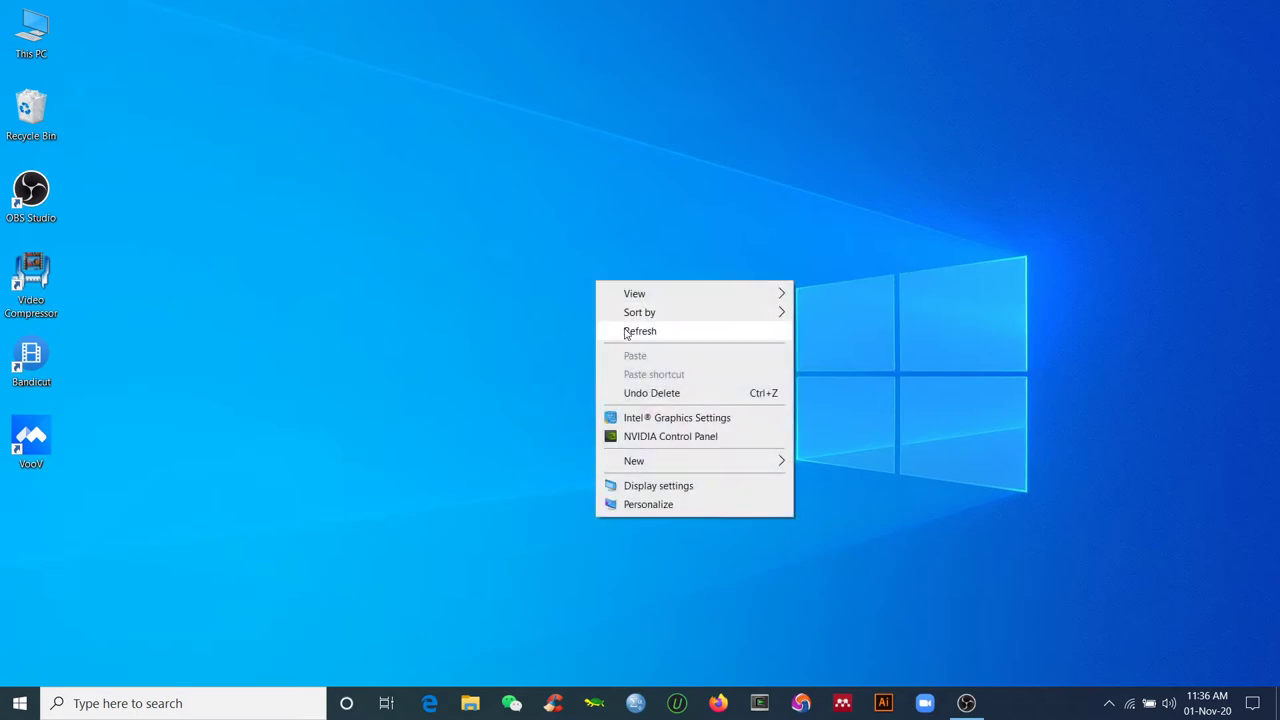
click(628, 330)
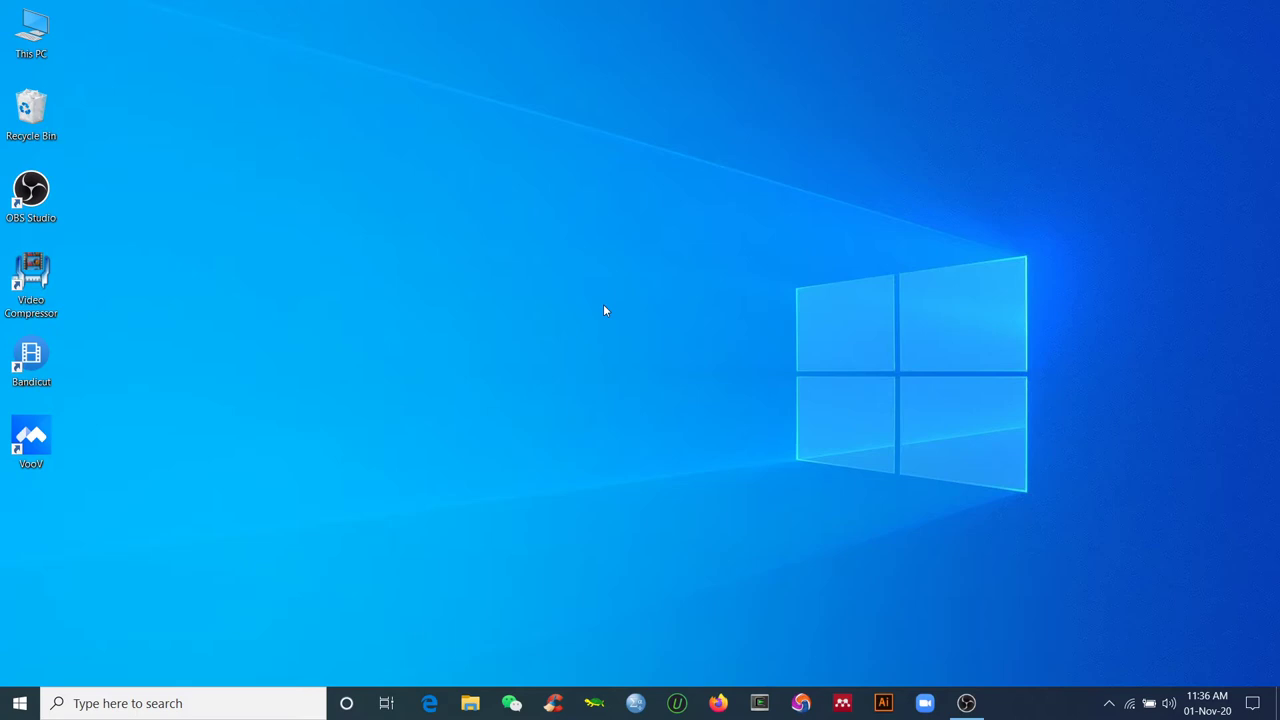
right_click(738, 302)
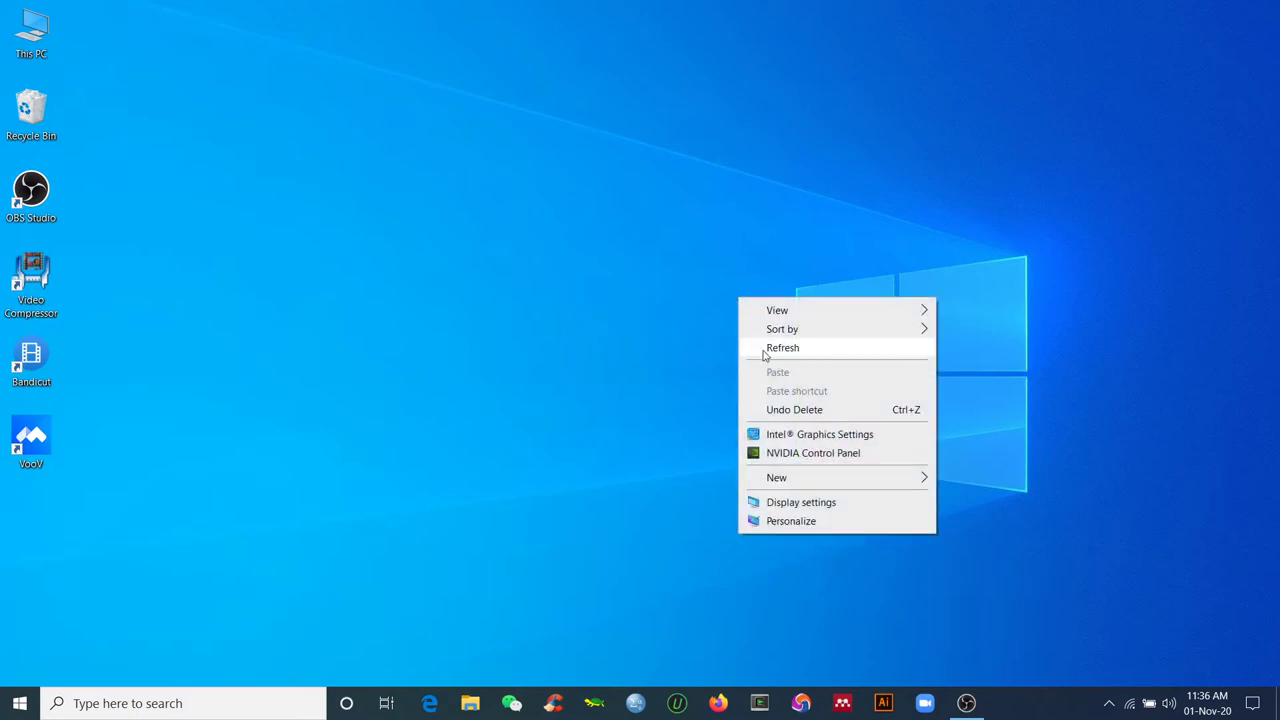
click(762, 349)
right_click(532, 202)
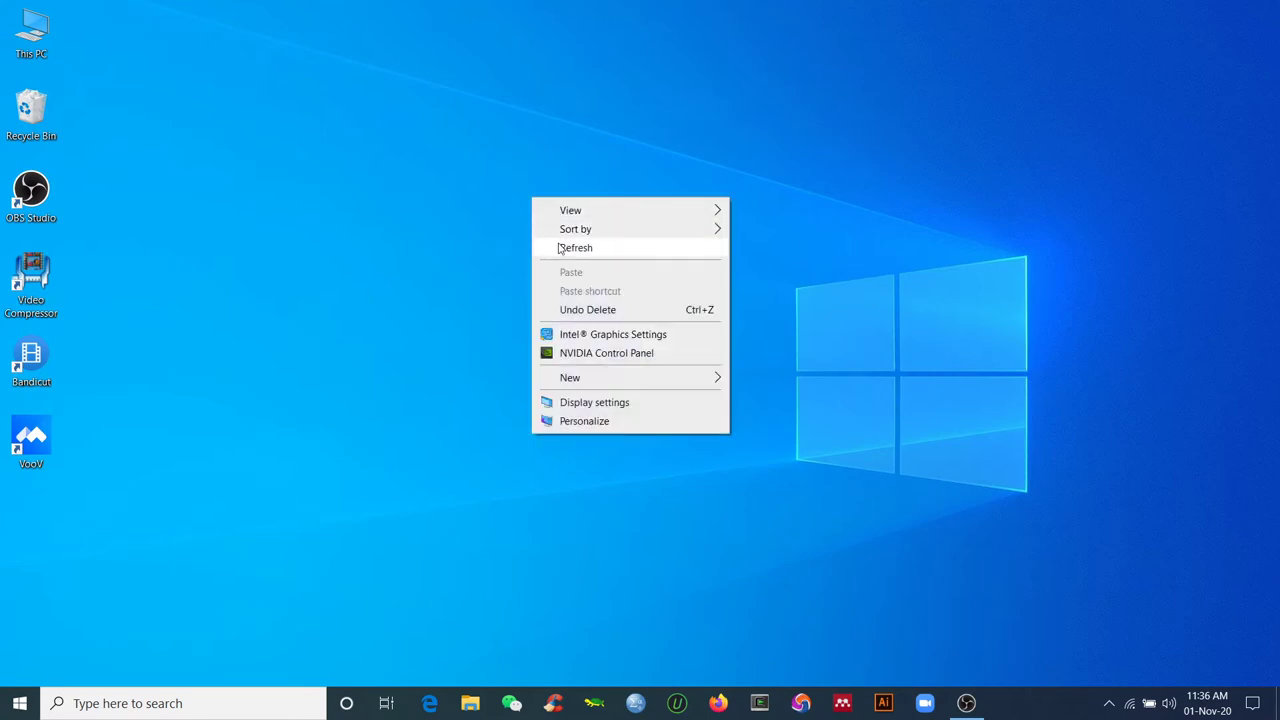
click(559, 247)
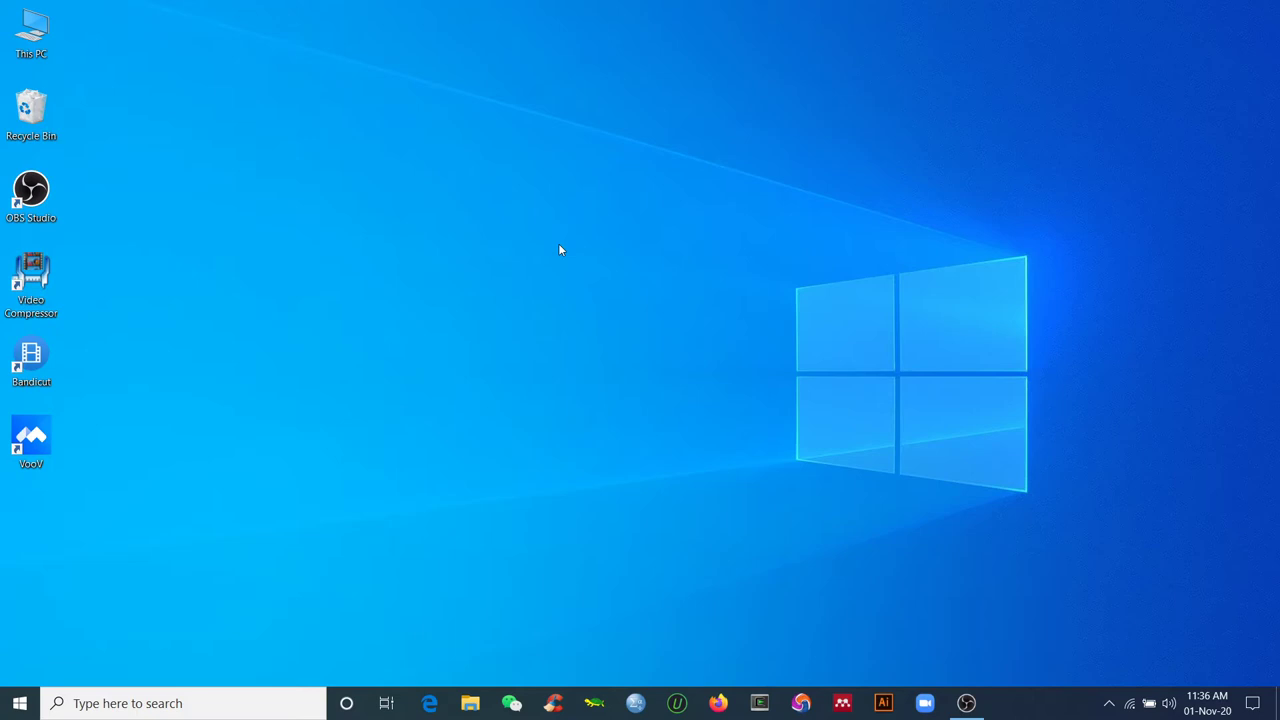
right_click(558, 250)
click(592, 292)
click(966, 703)
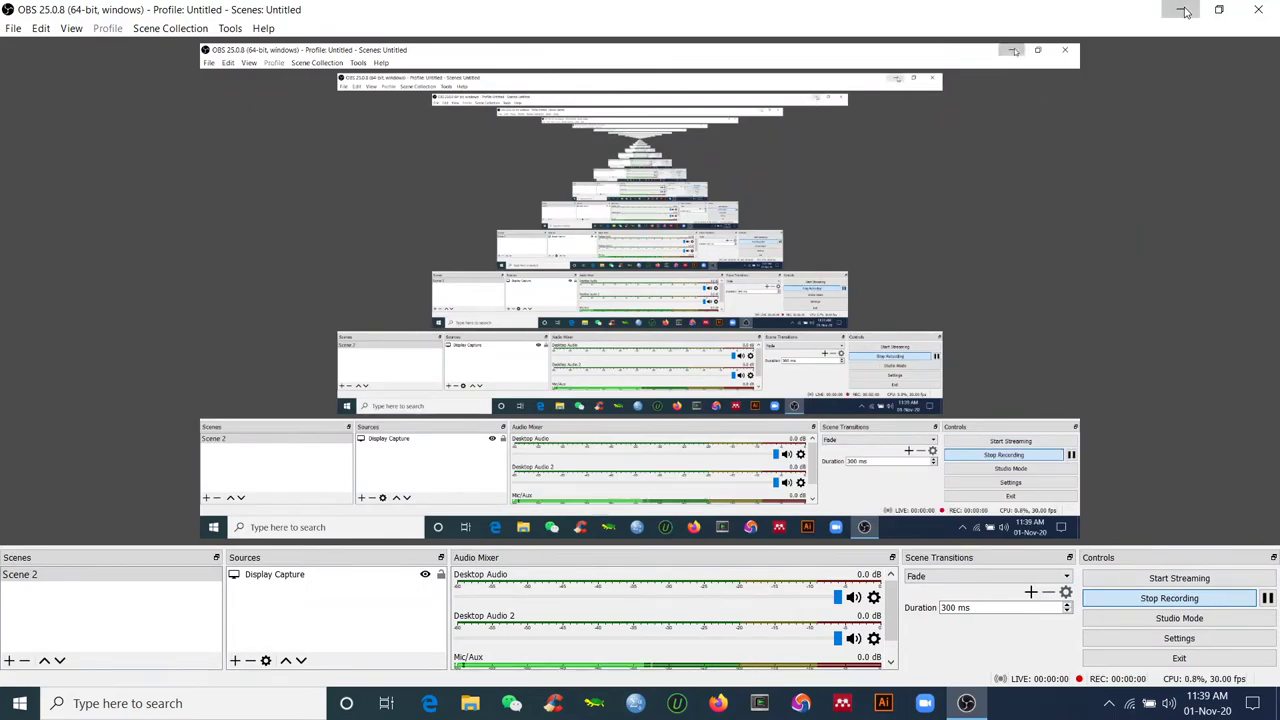
click(1185, 12)
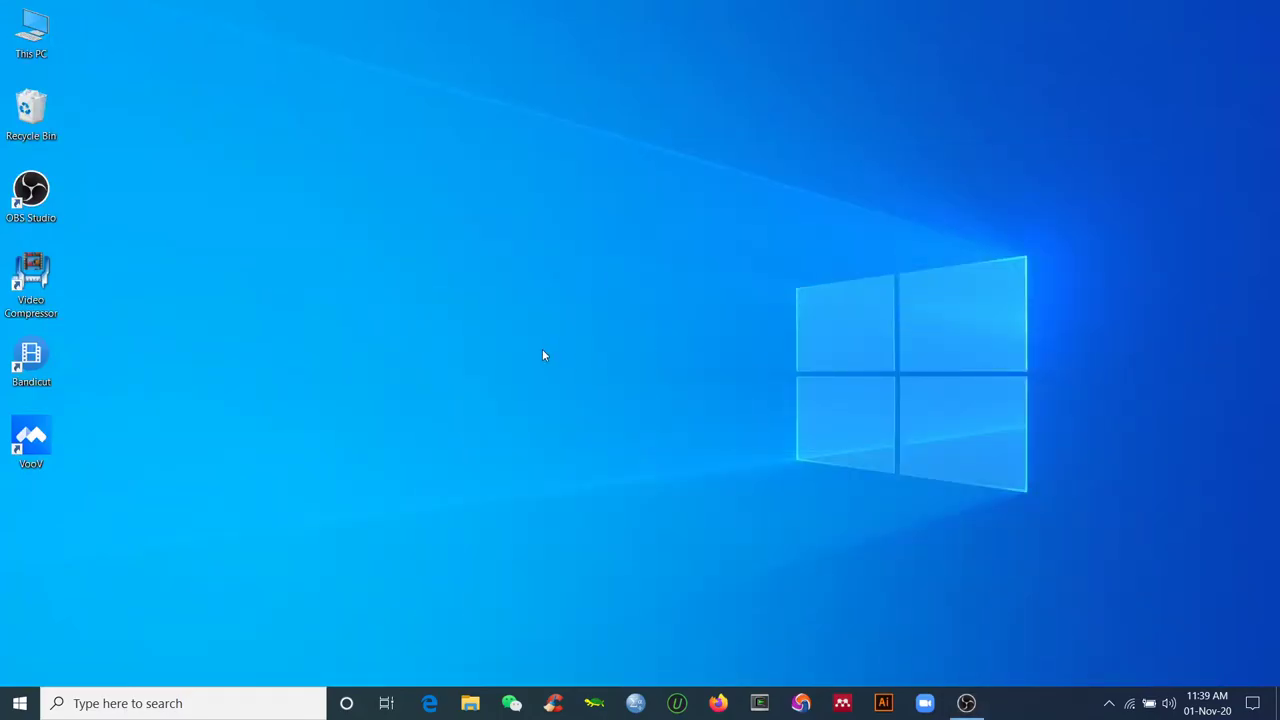
- Search Windows for 'mi' and launch Microsoft Store
click(127, 704)
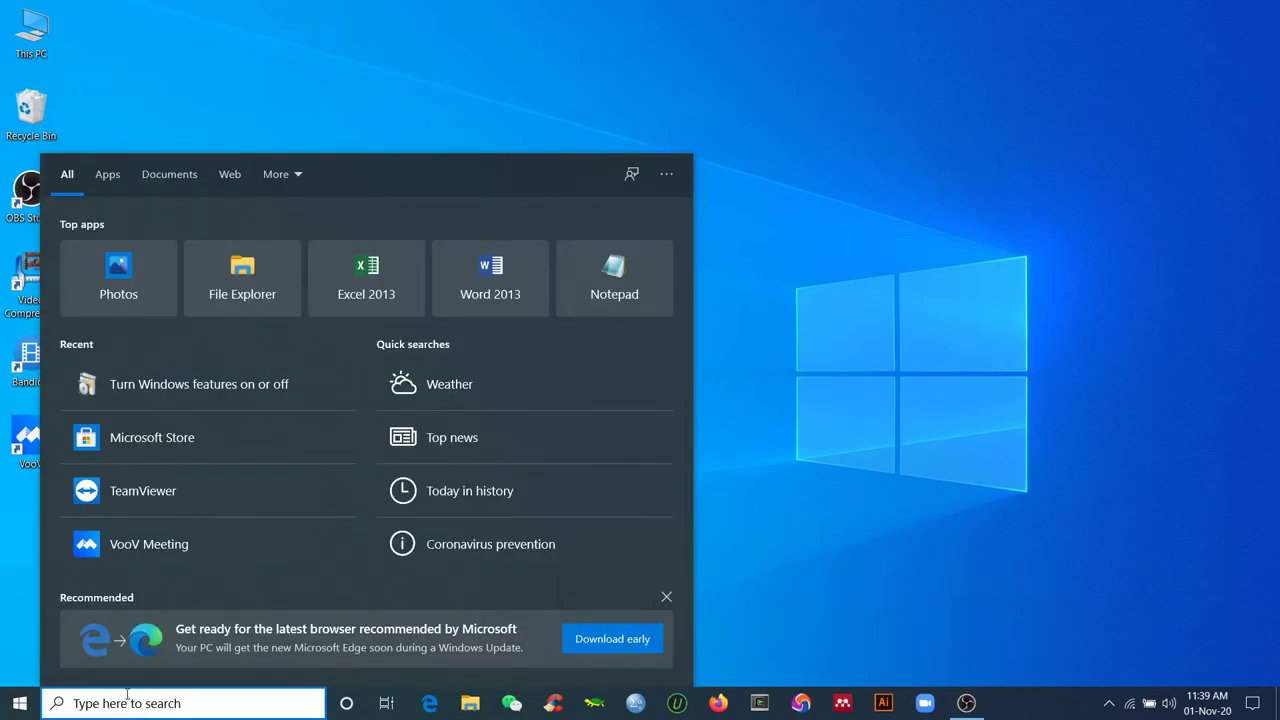
text(mi)
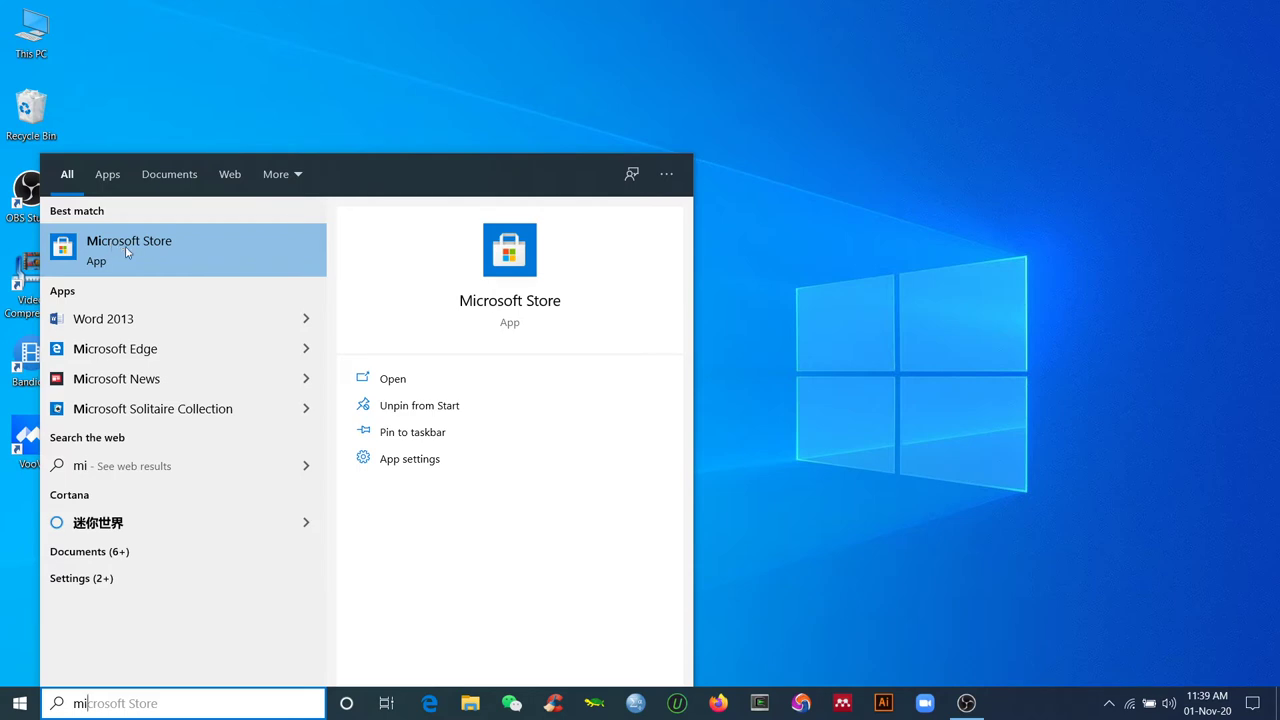
click(390, 384)
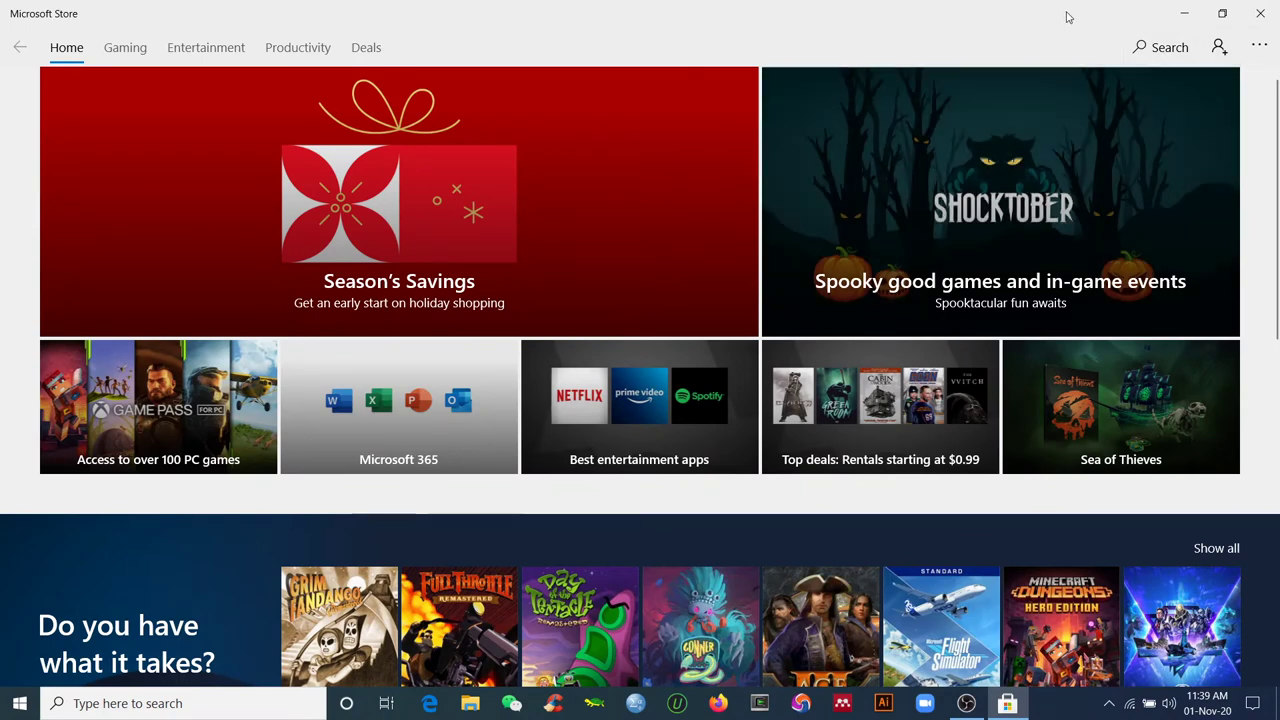
- Search the Store for 'ubu', open the Ubuntu 20.04 LTS page and start installing it
click(1153, 55)
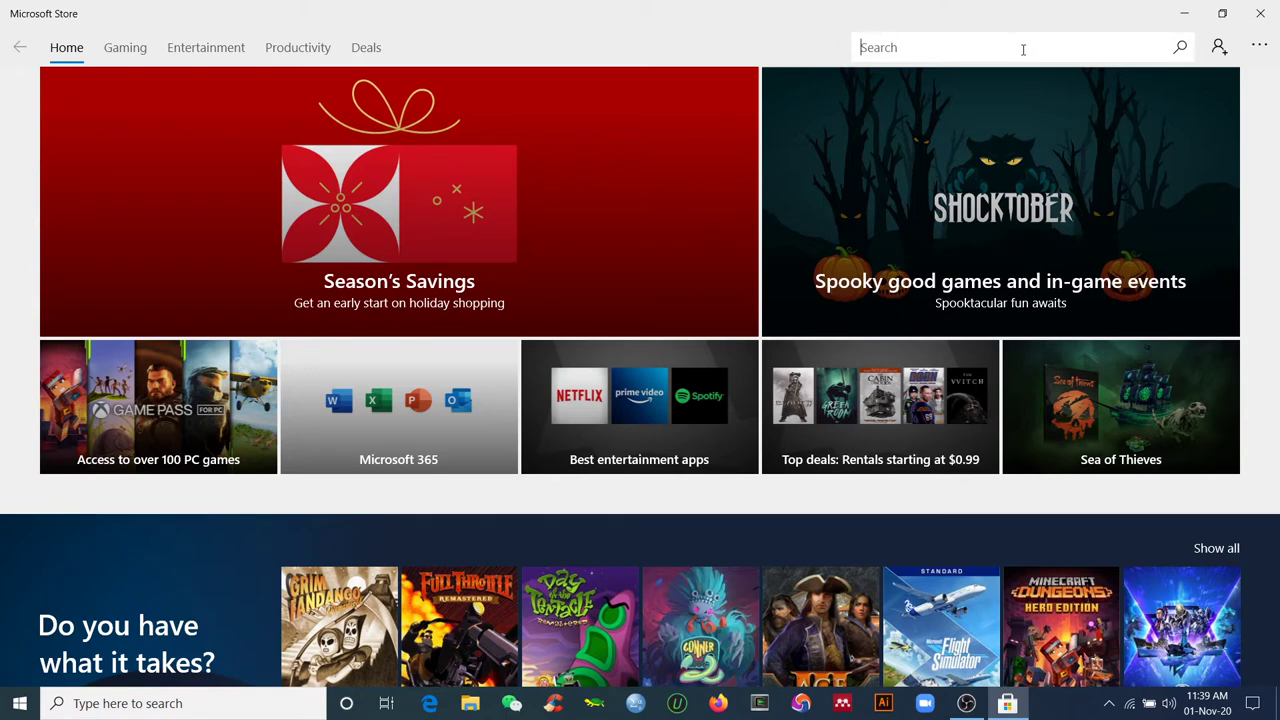
text(ubu)
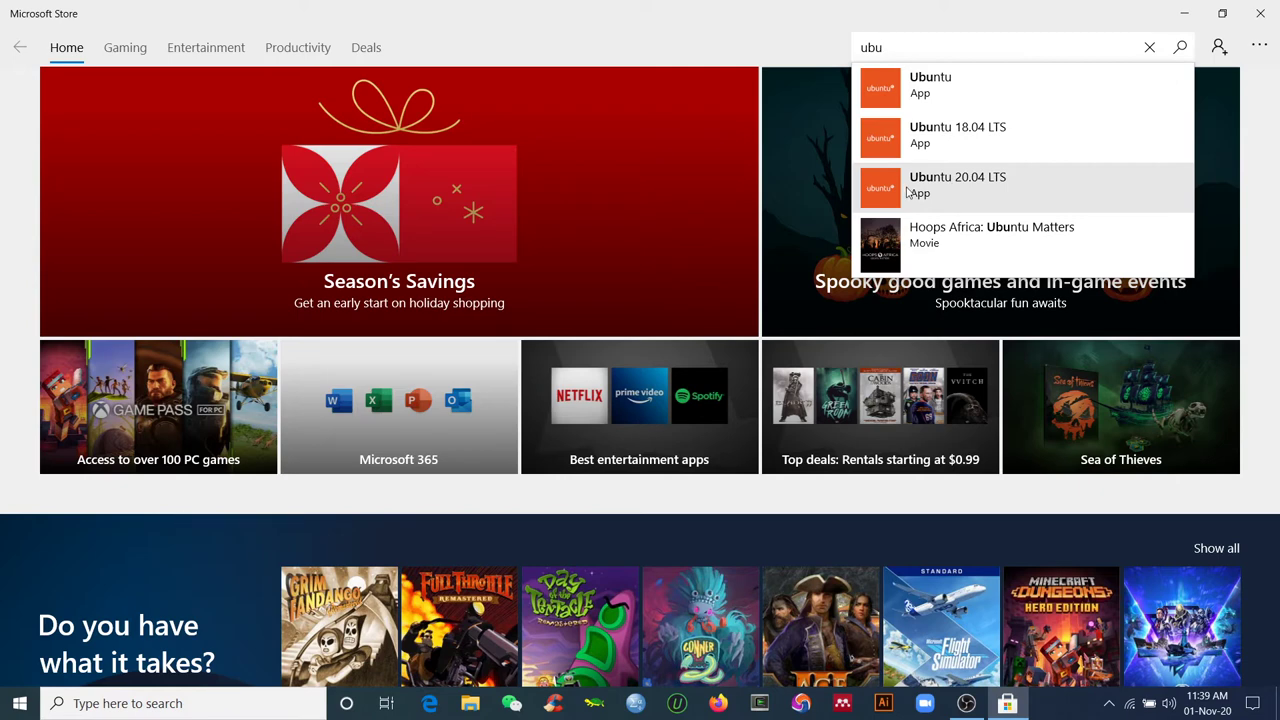
click(980, 193)
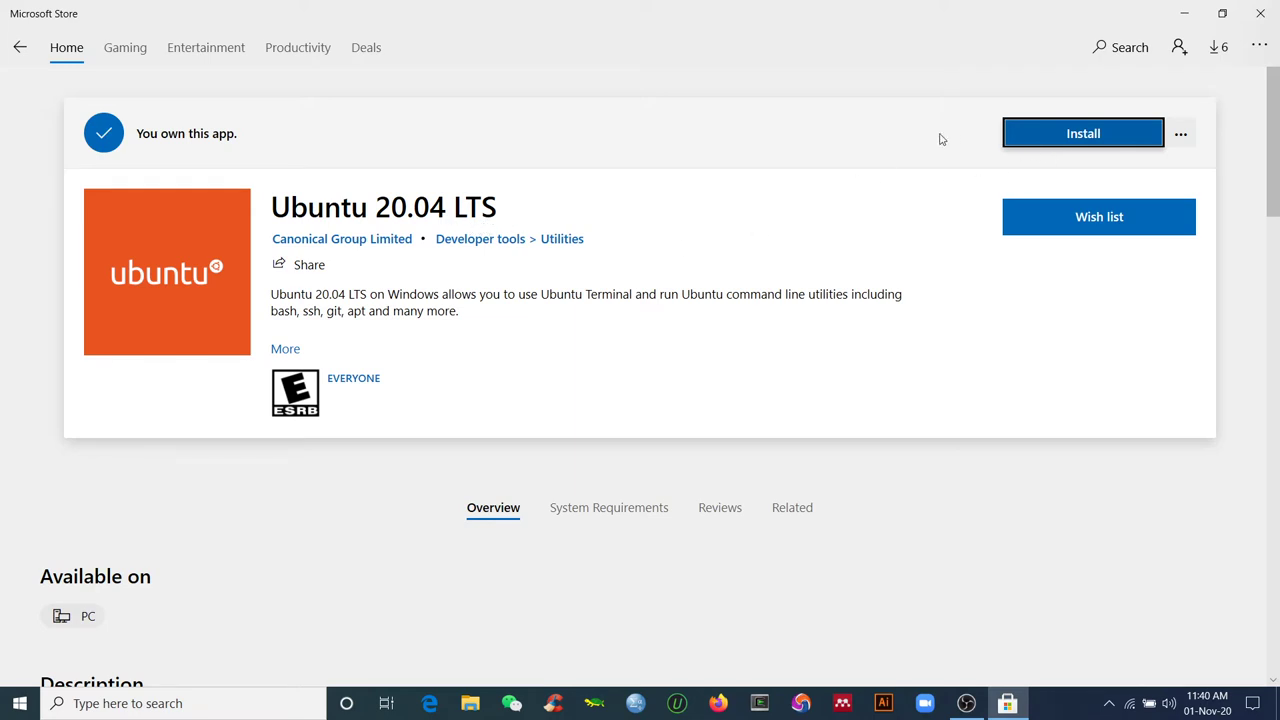
click(1068, 138)
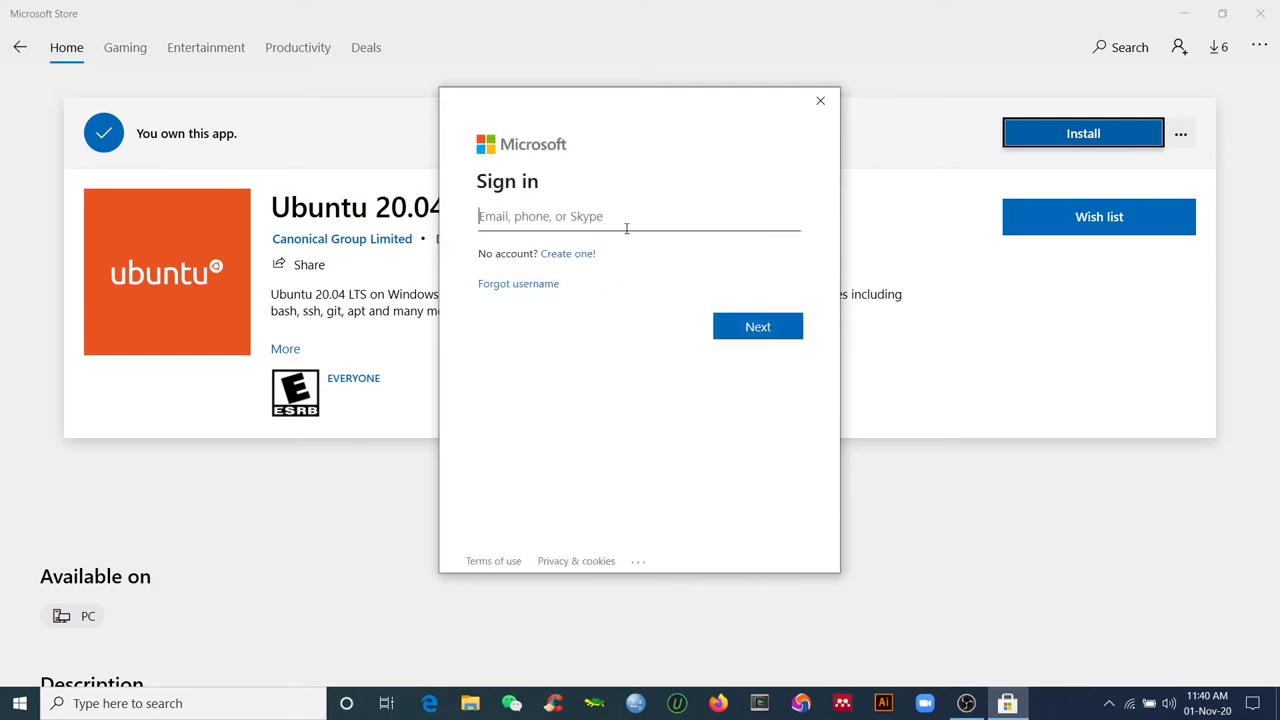
- Close the Microsoft sign-in prompt so Ubuntu 20.04 LTS installs without an account
click(510, 213)
click(748, 328)
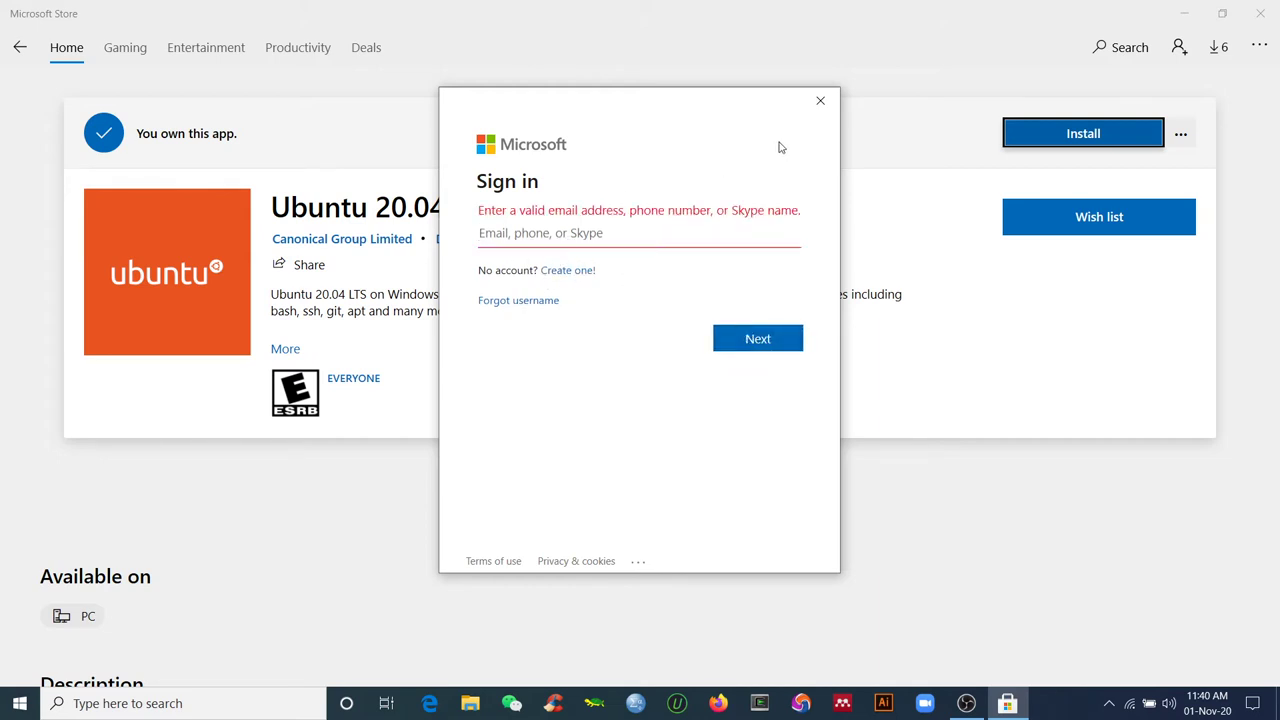
click(818, 104)
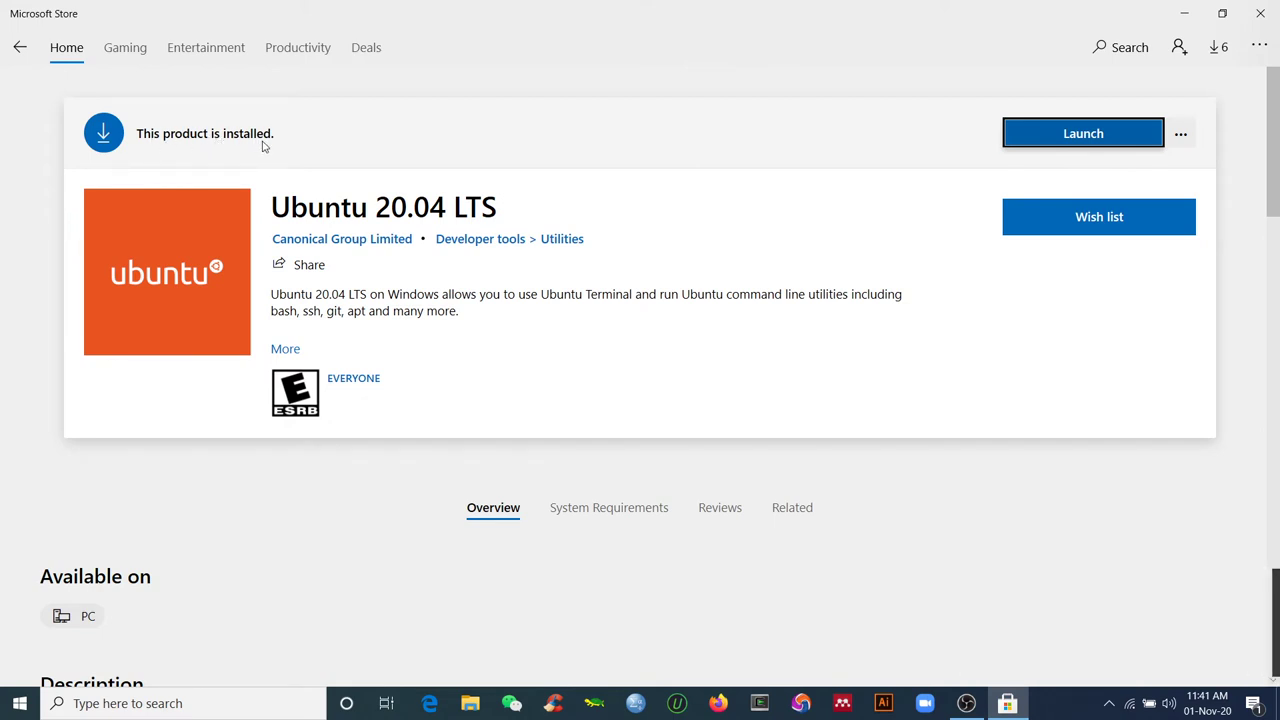
- Launch Ubuntu 20.04 LTS, close Microsoft Store, and move the Ubuntu console to the right
click(1040, 148)
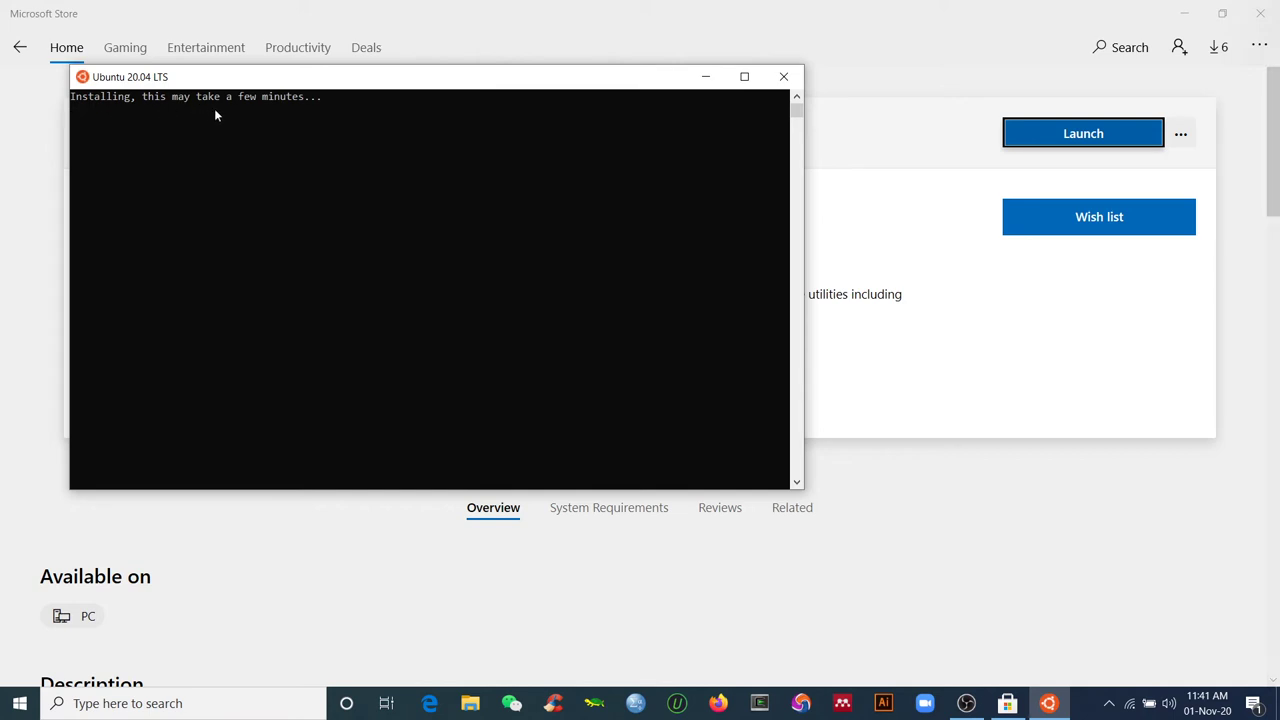
click(1261, 13)
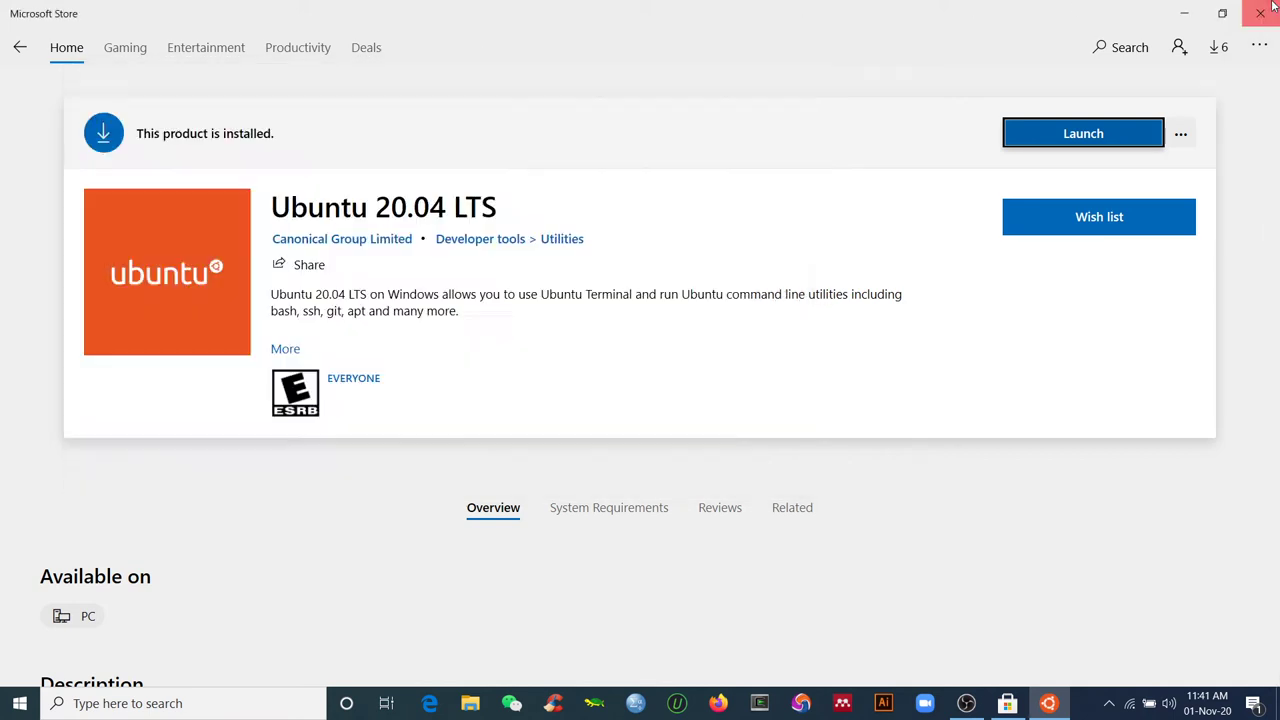
drag(427, 87, 608, 96)
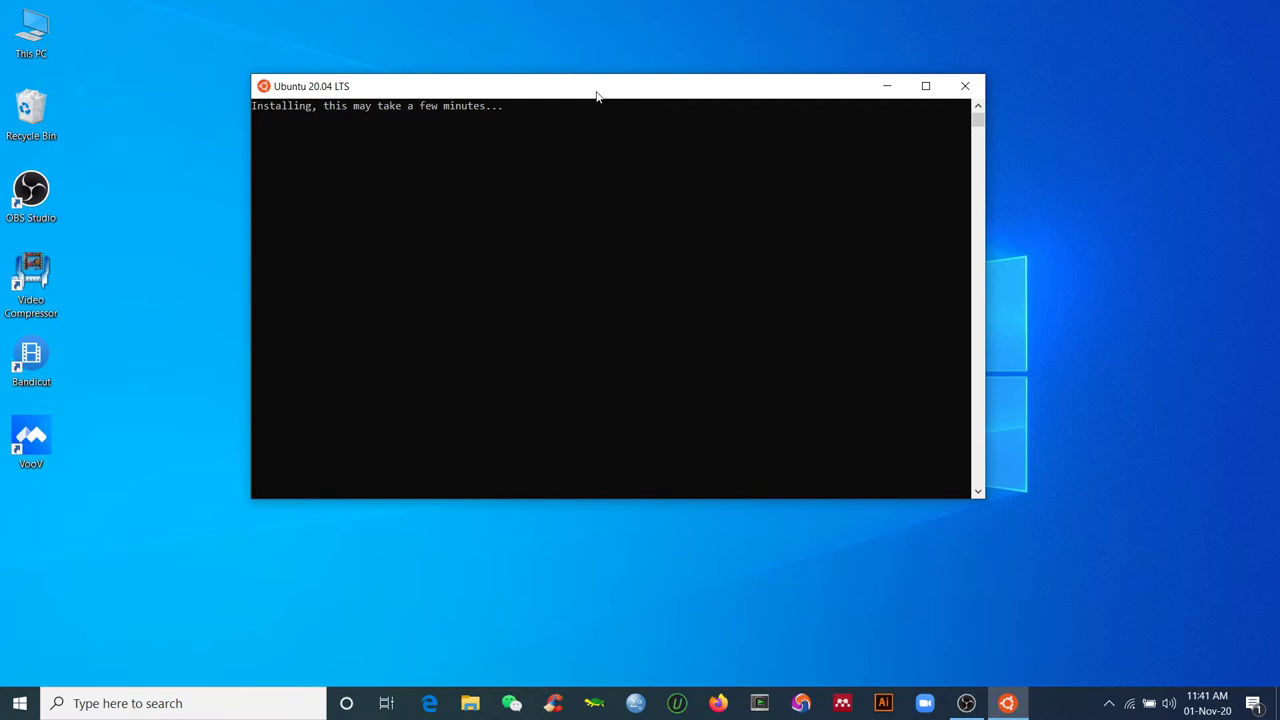
- Dismiss the 'Ubuntu just got installed' notification and return to the Ubuntu console
click(1253, 703)
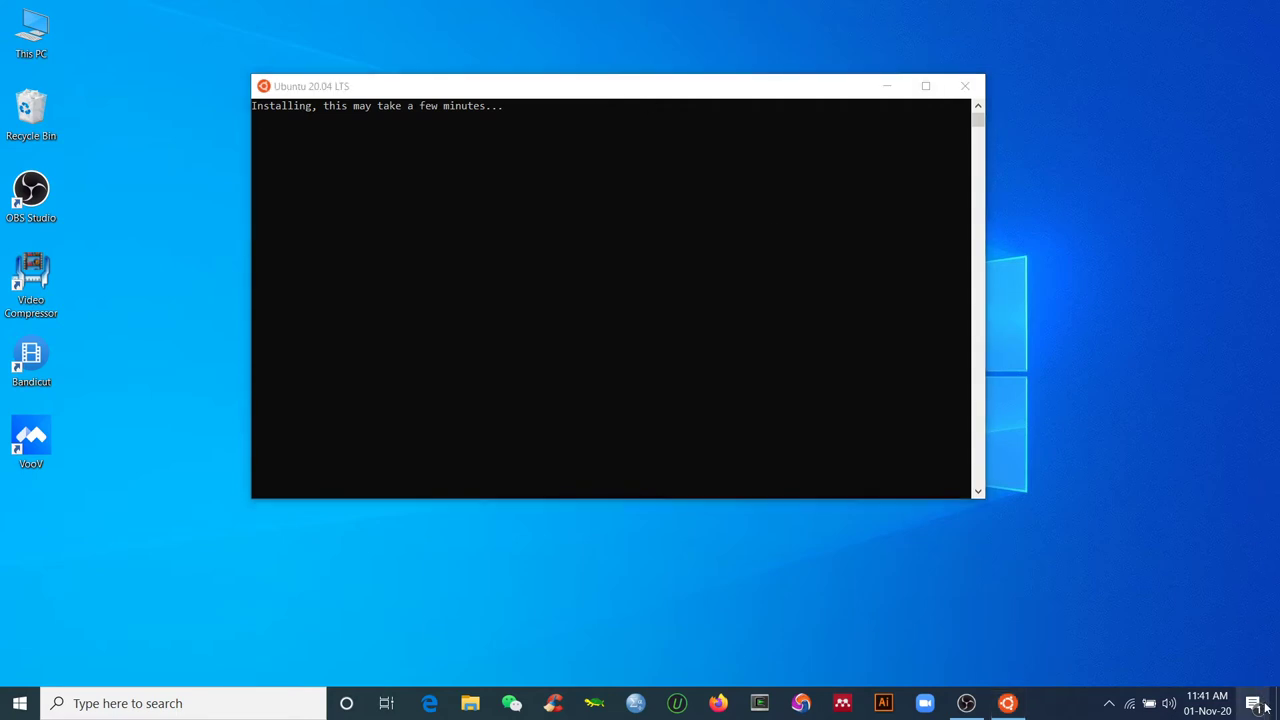
click(1250, 62)
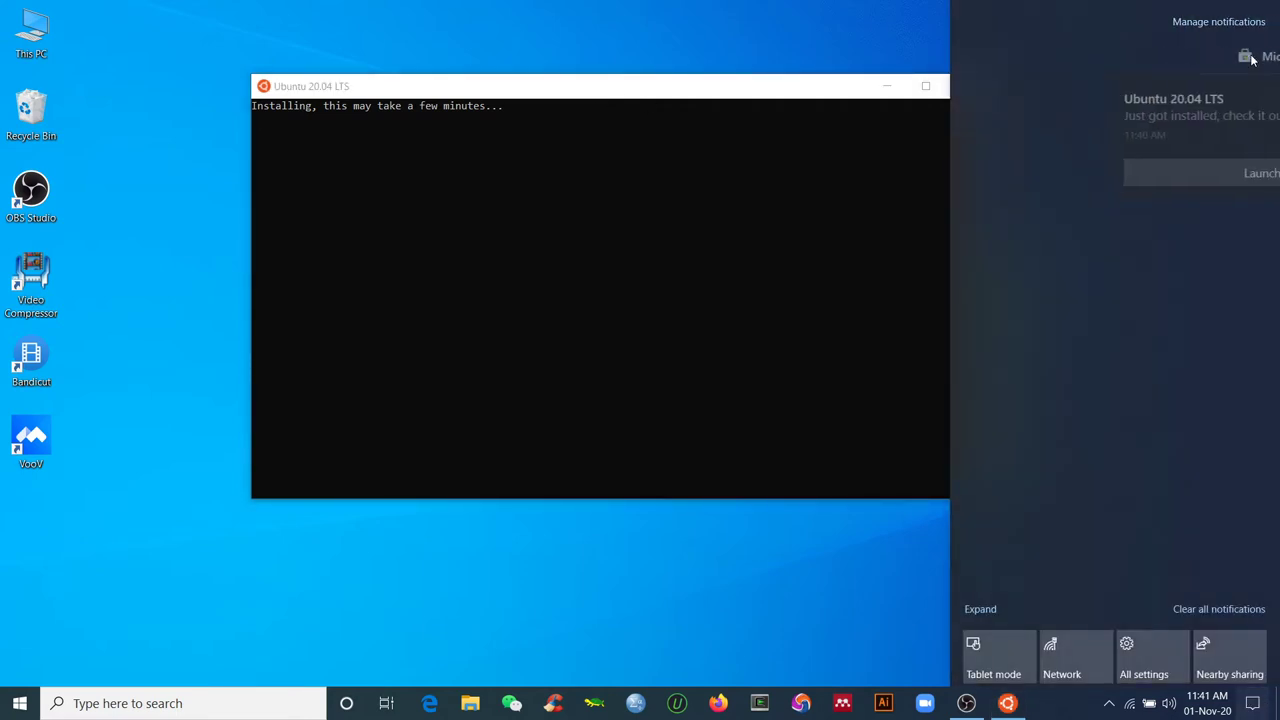
click(735, 96)
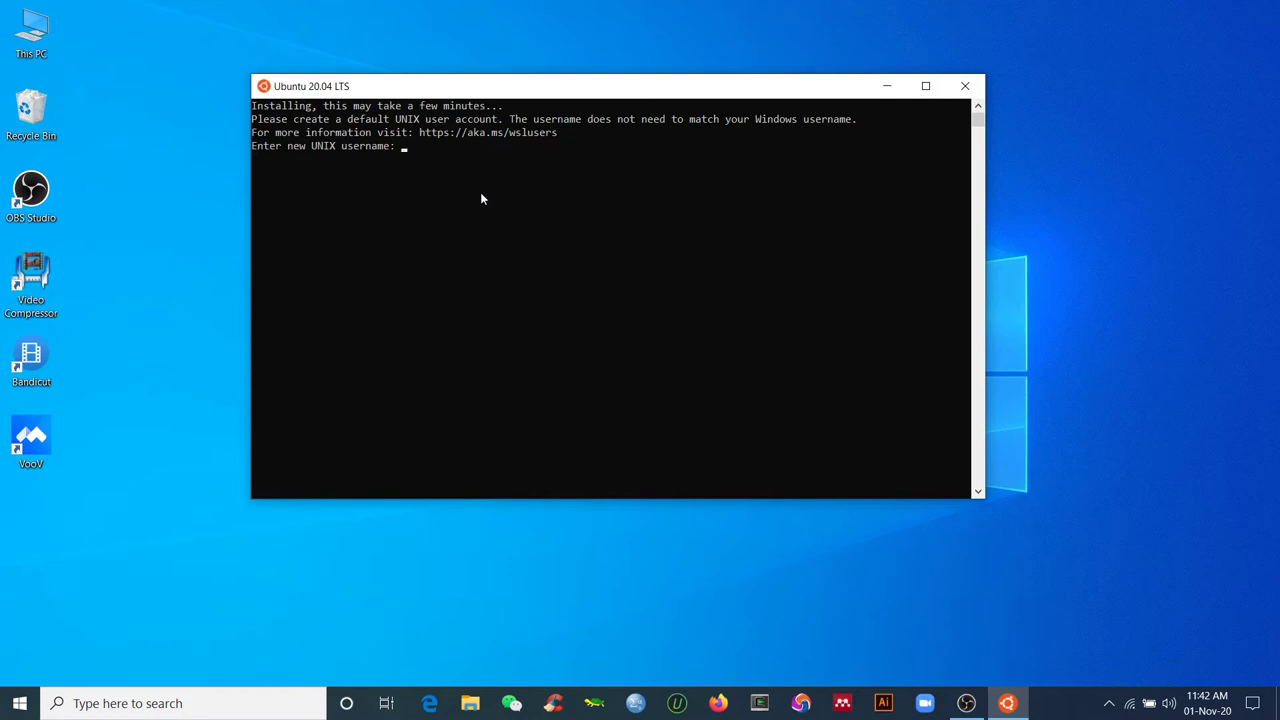
- Enter a new UNIX username and set its password, confirming it a second time
text(jalal)
key(Return)
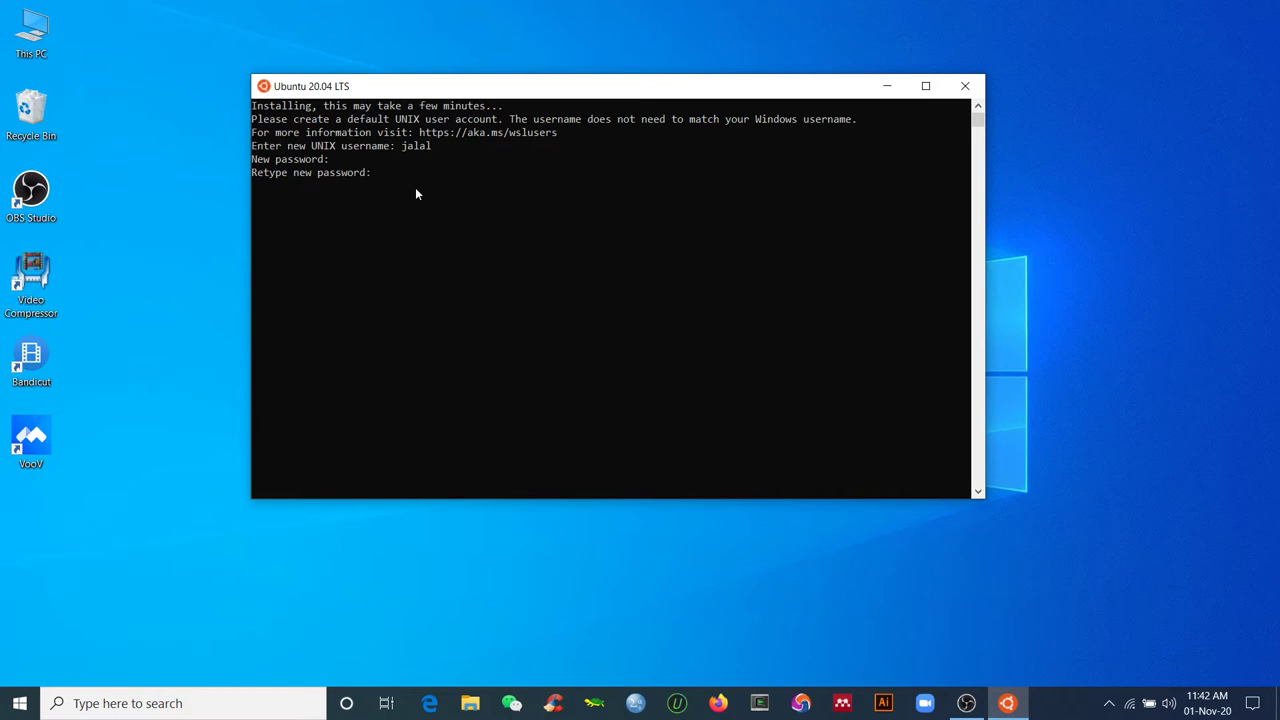
key(Return)
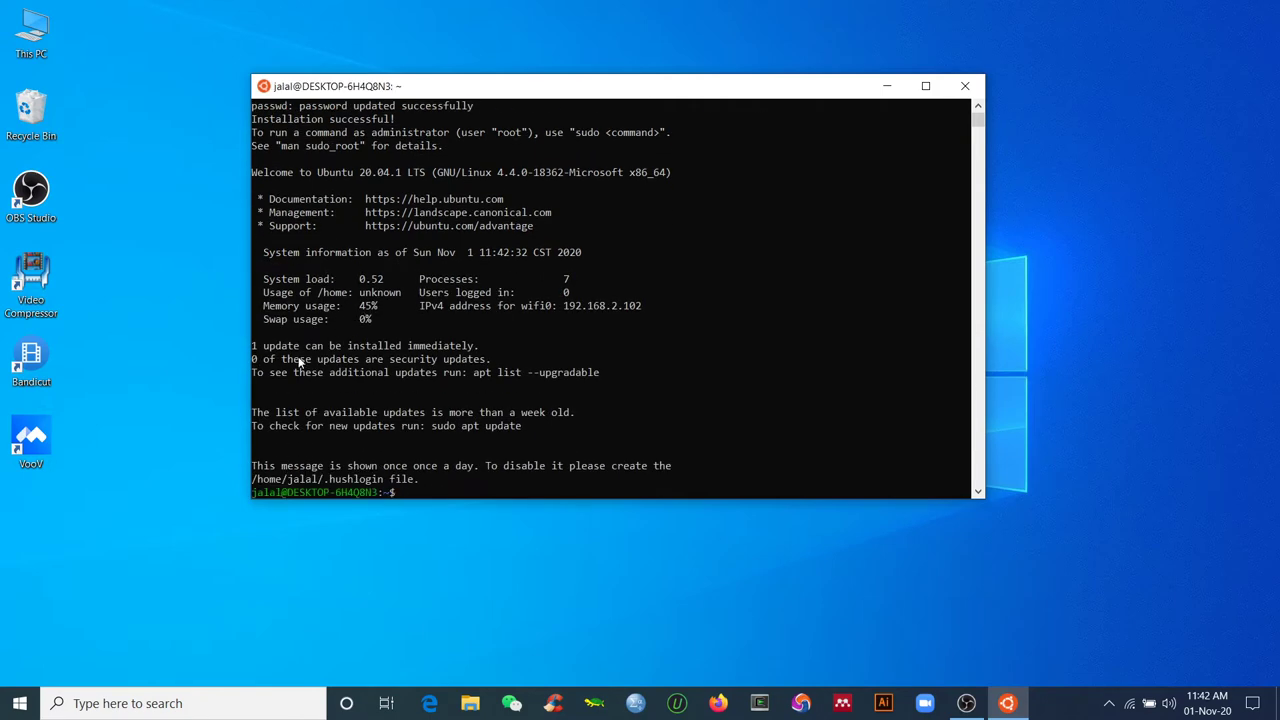
scroll(345, 320, up, 2)
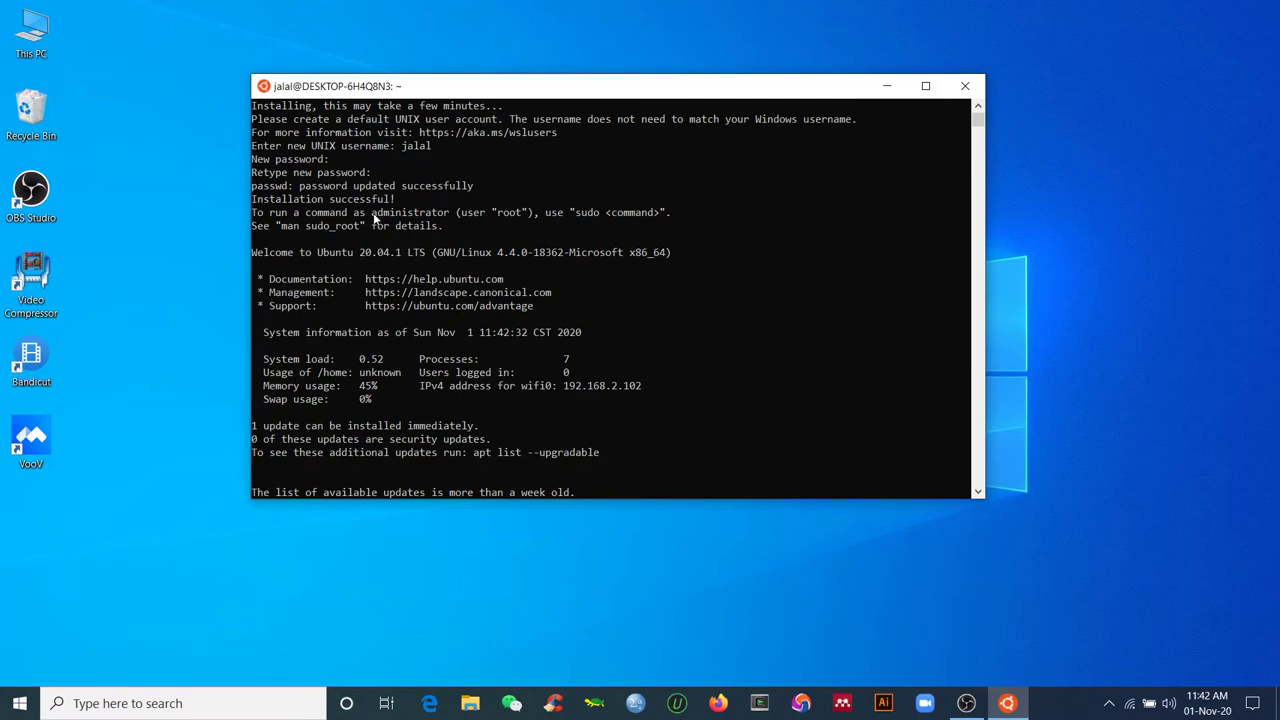
scroll(372, 250, down, 6)
scroll(479, 364, up, 2)
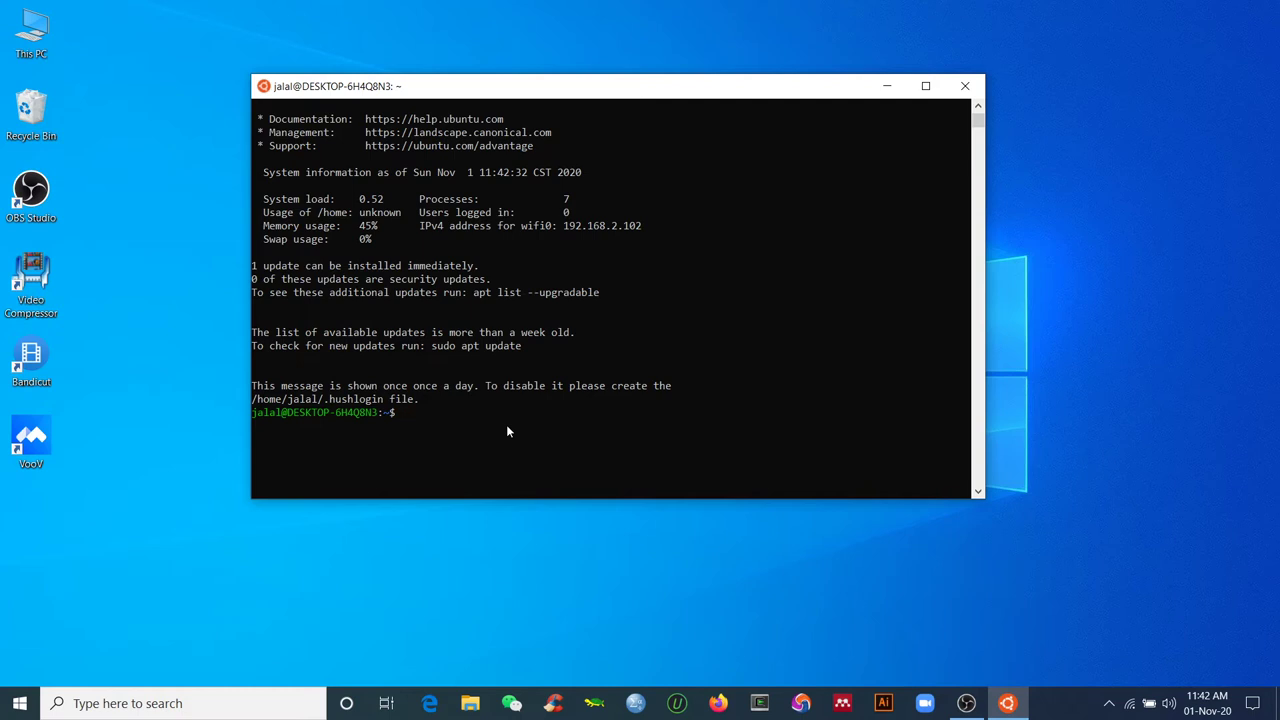
- Run 'sudo apt-get update' with the sudo password, then bring OBS Studio forward
text(sudo apt-get update)
key(Return)
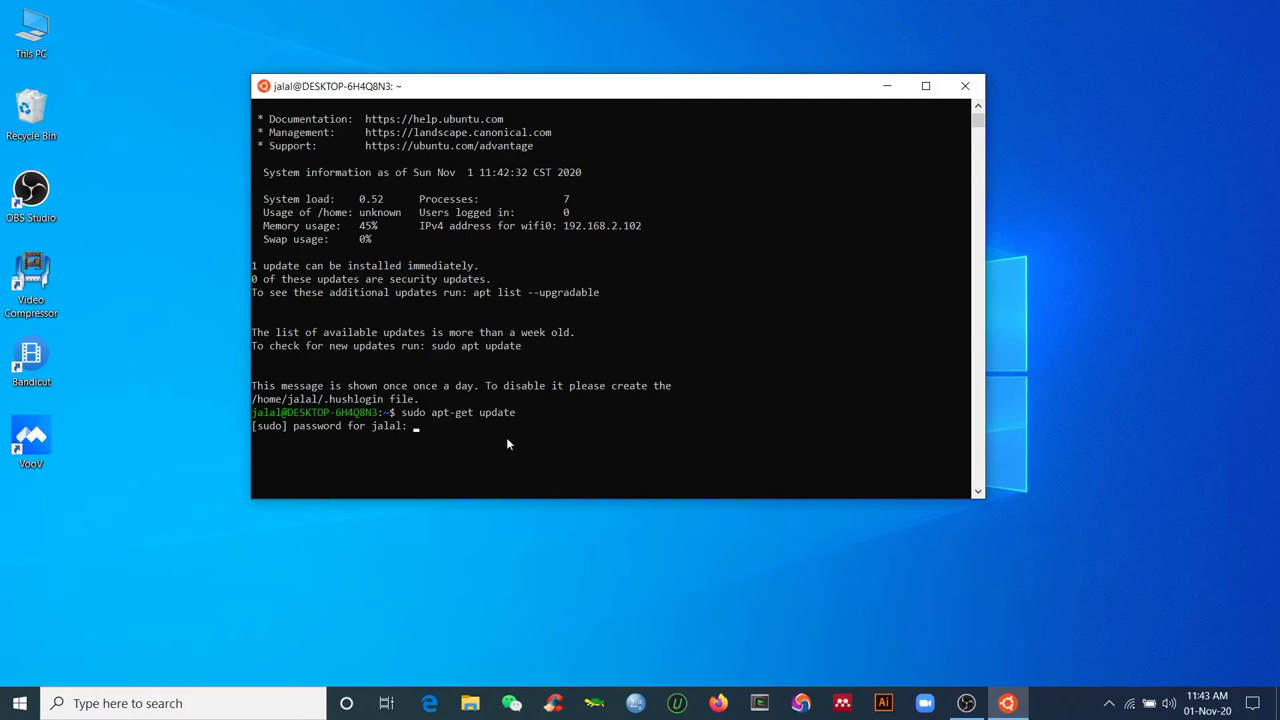
key(Return)
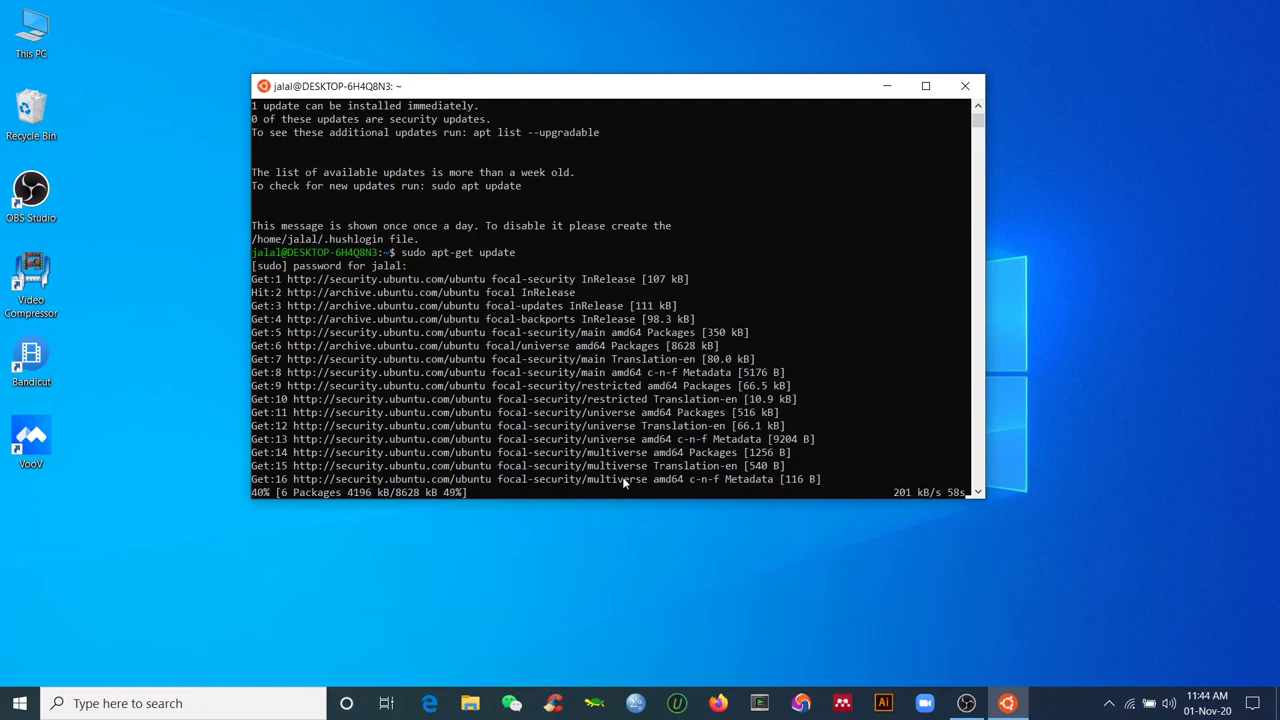
click(968, 704)
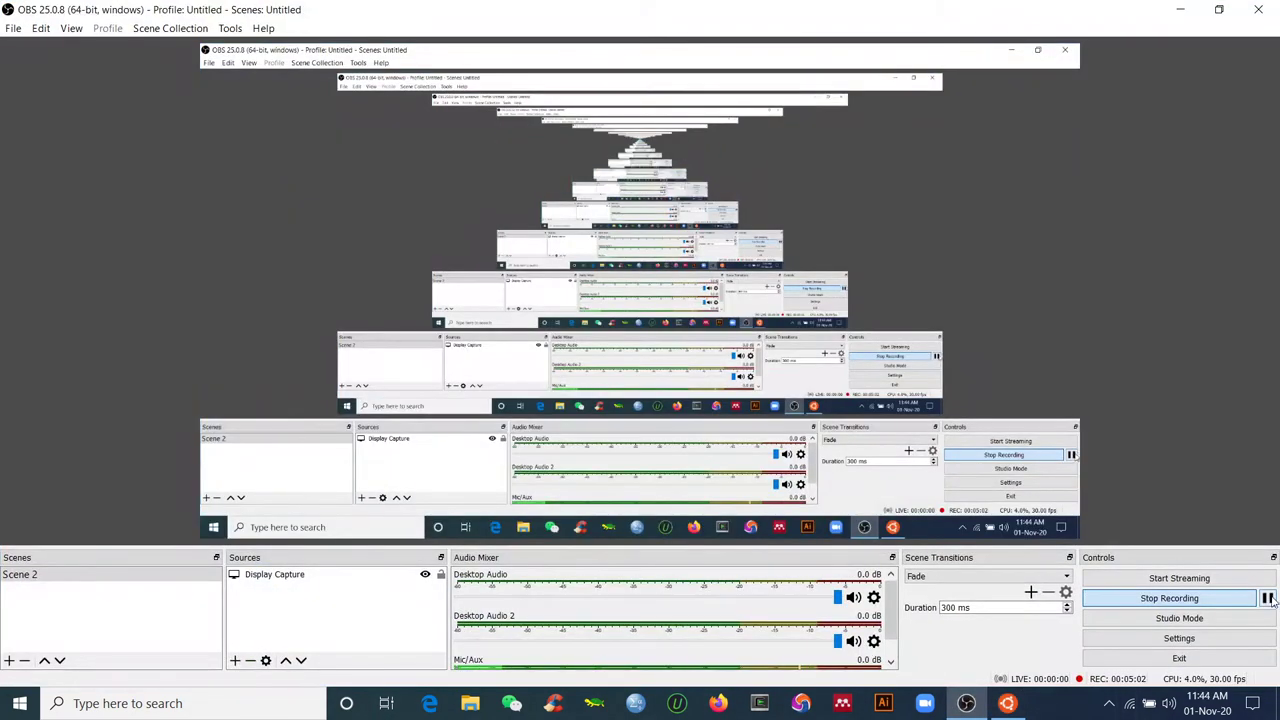
- Minimize OBS and run 'sudo apt-get install cdo', answering 'y' to install 286 packages
click(1180, 9)
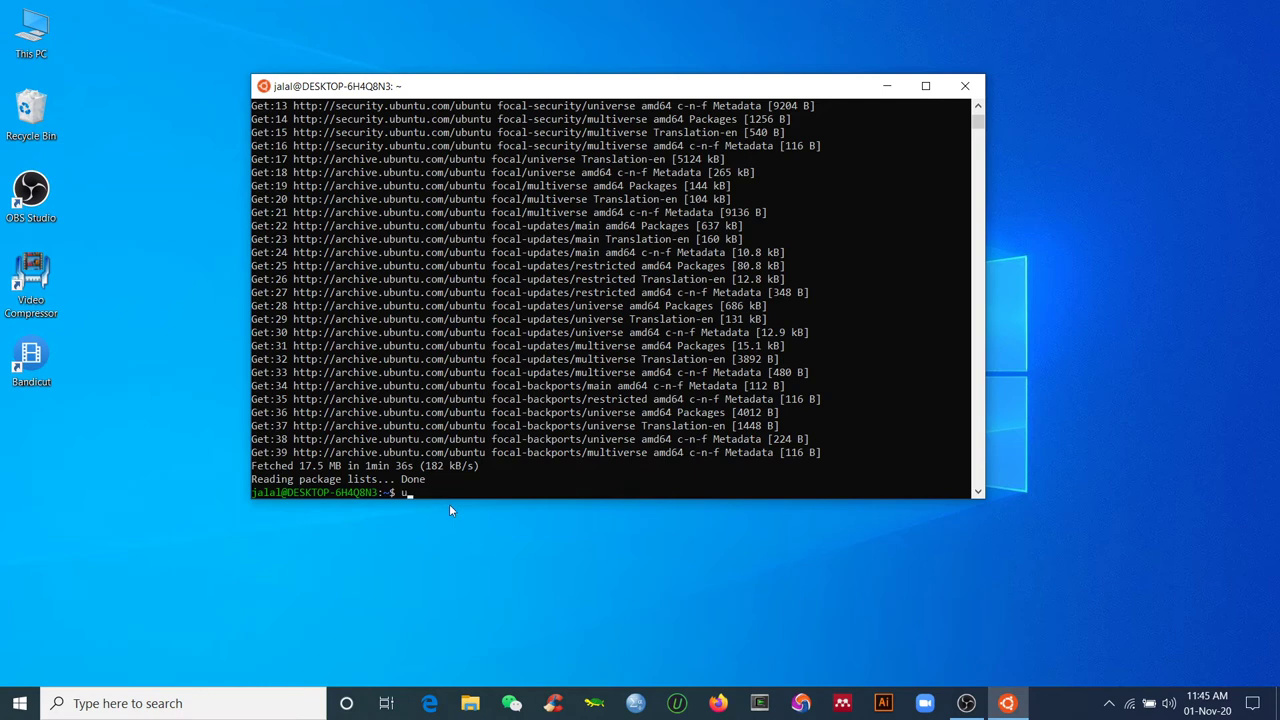
key(BackSpace)
text(sudo apt-get install cdo)
key(Return)
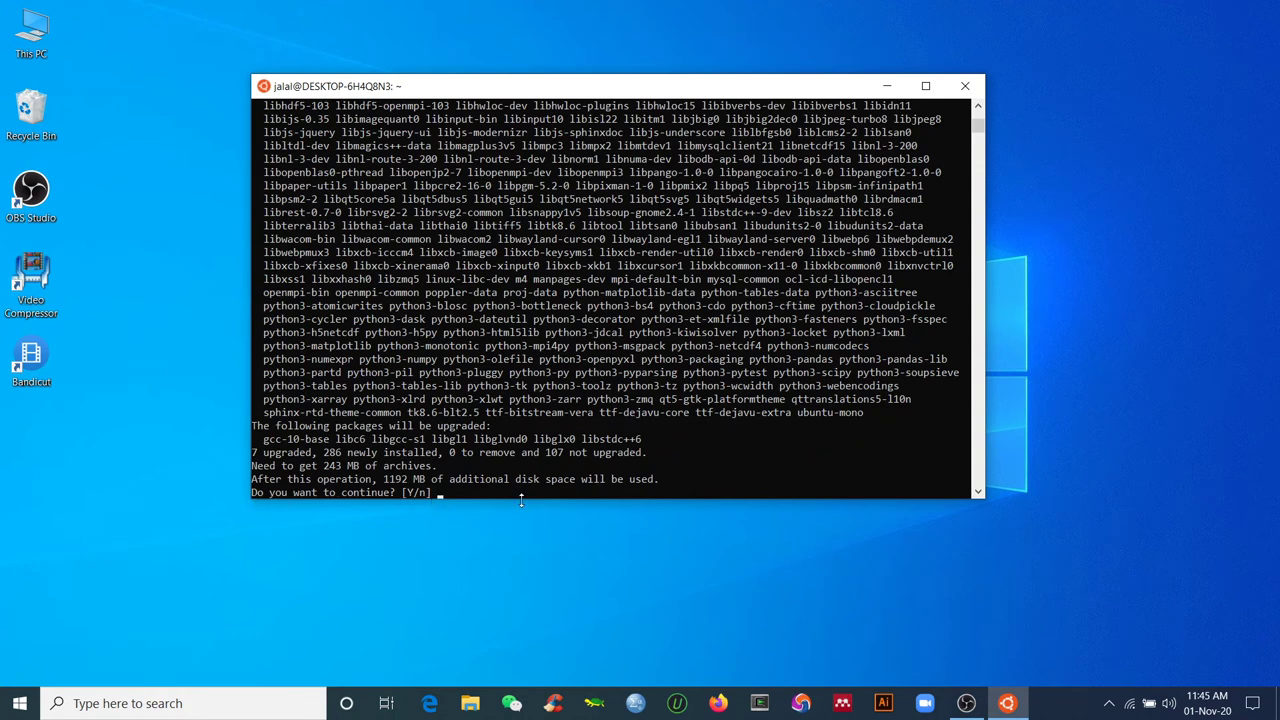
text(y)
key(Return)
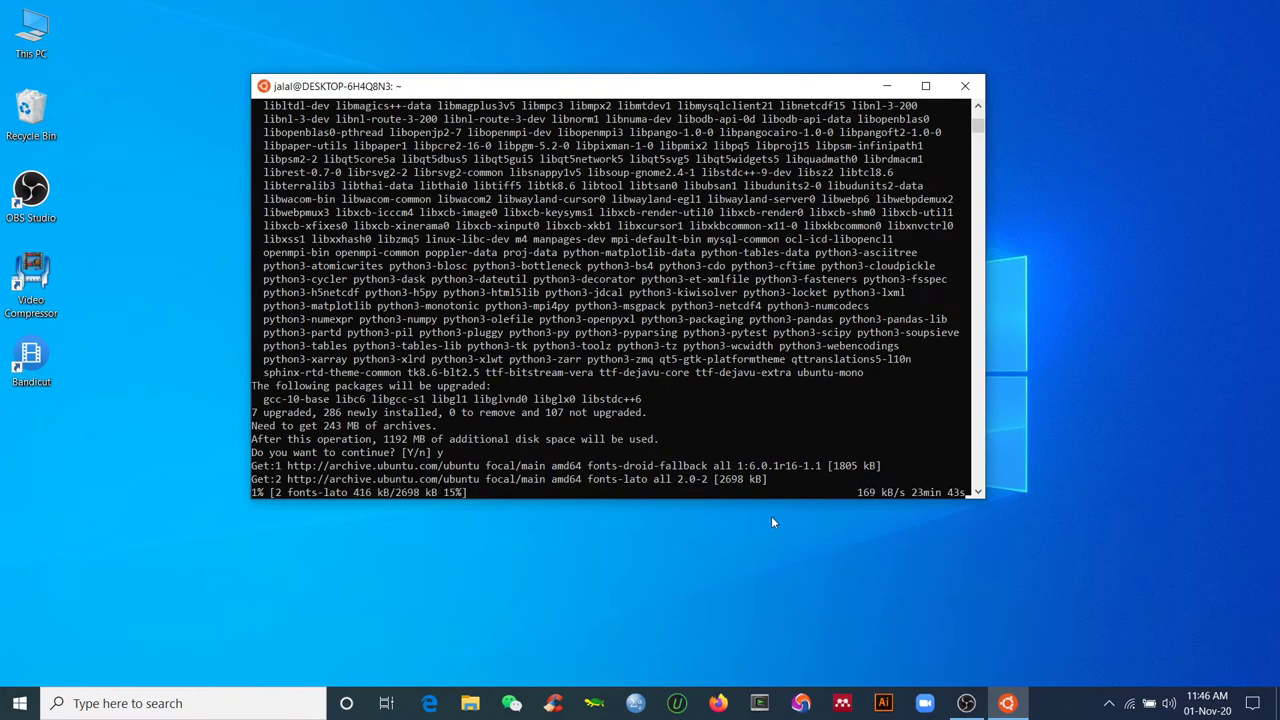
- Run cdo in the terminal, which fails with a missing libQt5Core.so.5 error
click(966, 703)
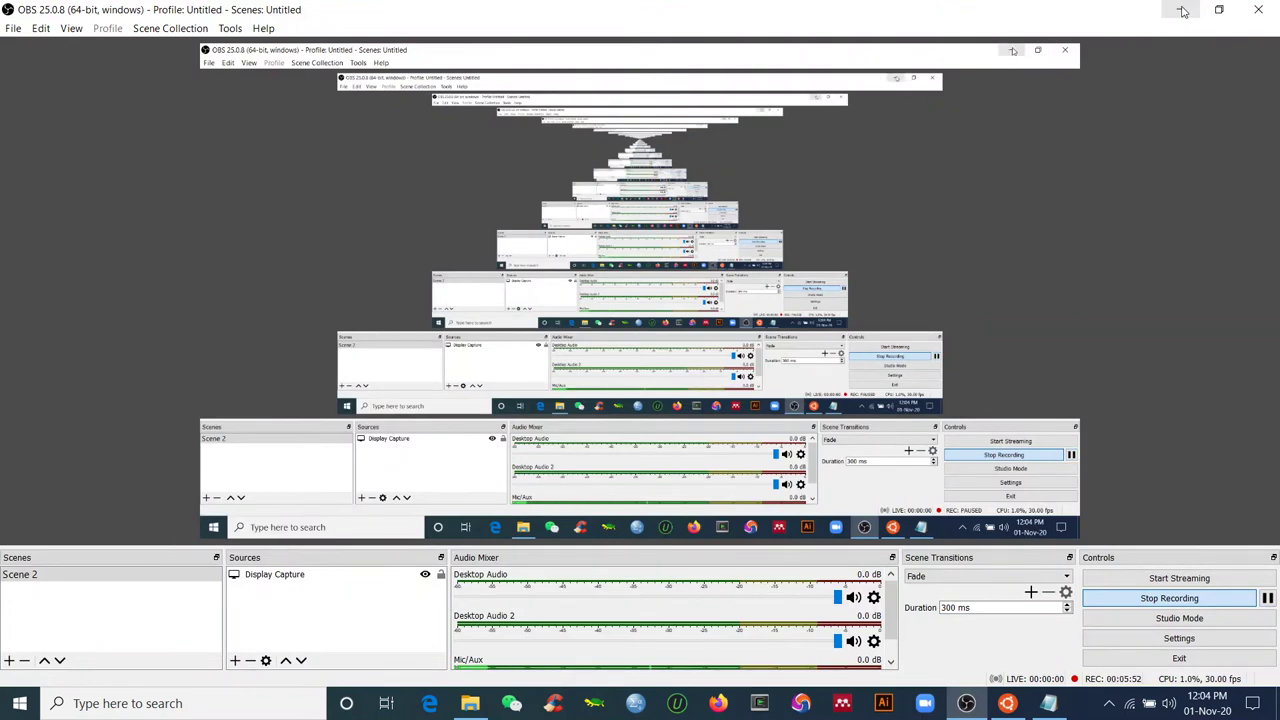
click(1182, 10)
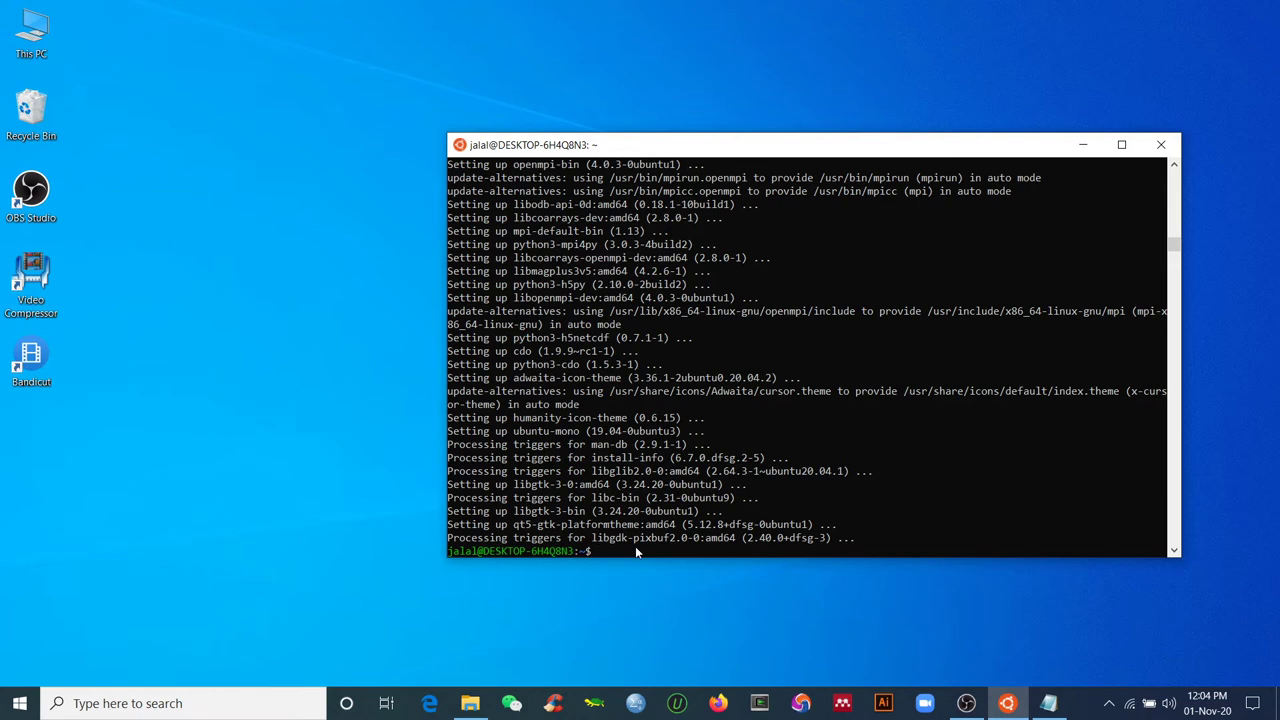
key(Return)
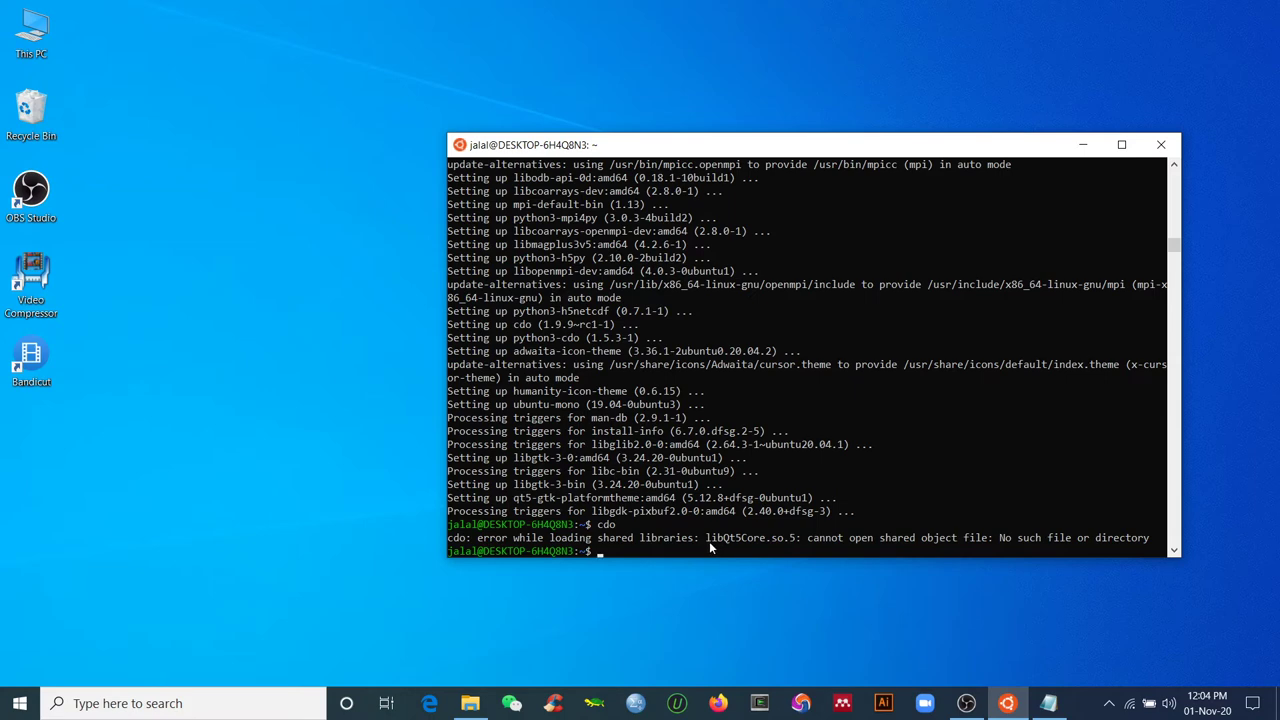
- Browse the Install_Cygwin_CDO_NCL folder and briefly view the NCL_library_install notes
click(470, 703)
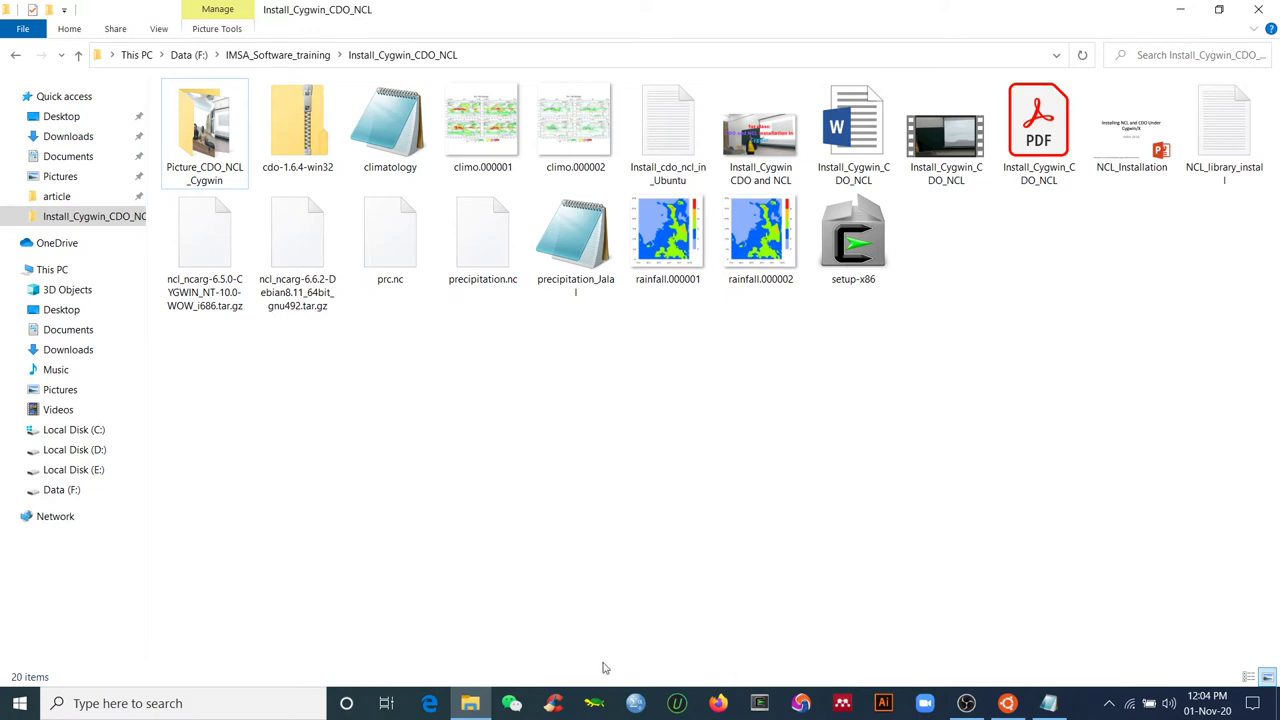
click(688, 150)
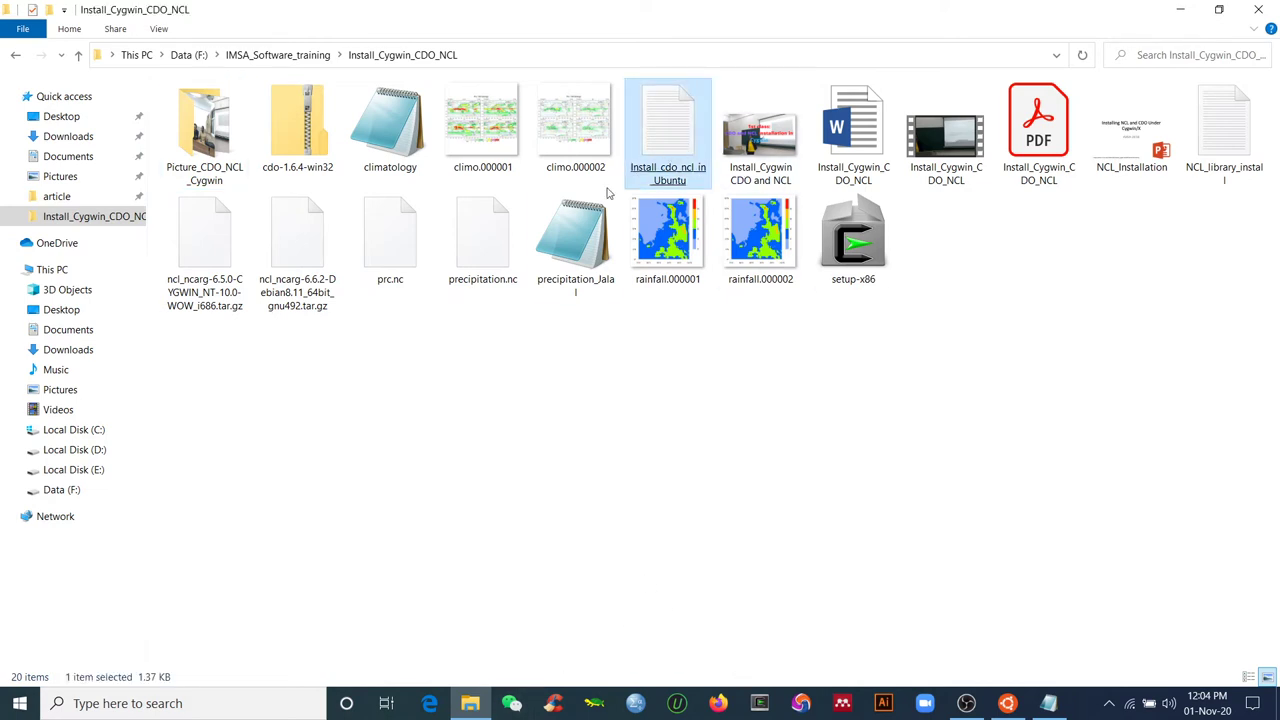
double_click(204, 130)
click(15, 55)
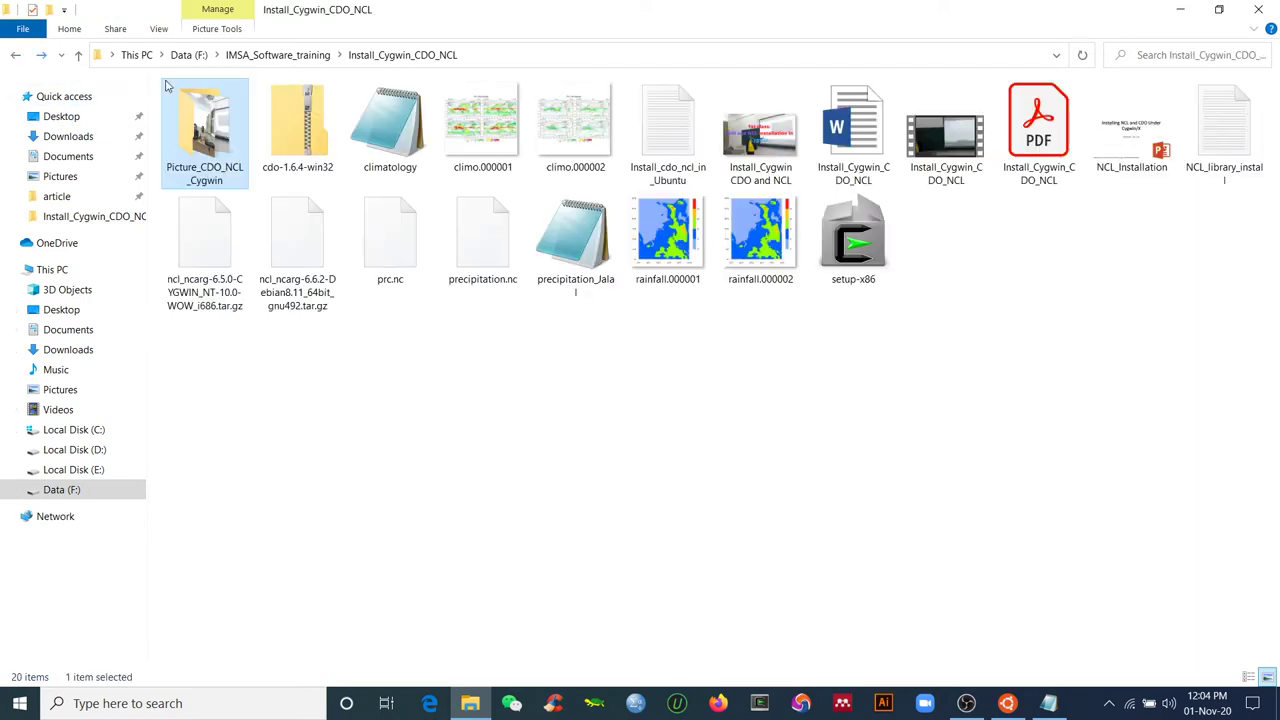
click(1240, 150)
double_click(1246, 156)
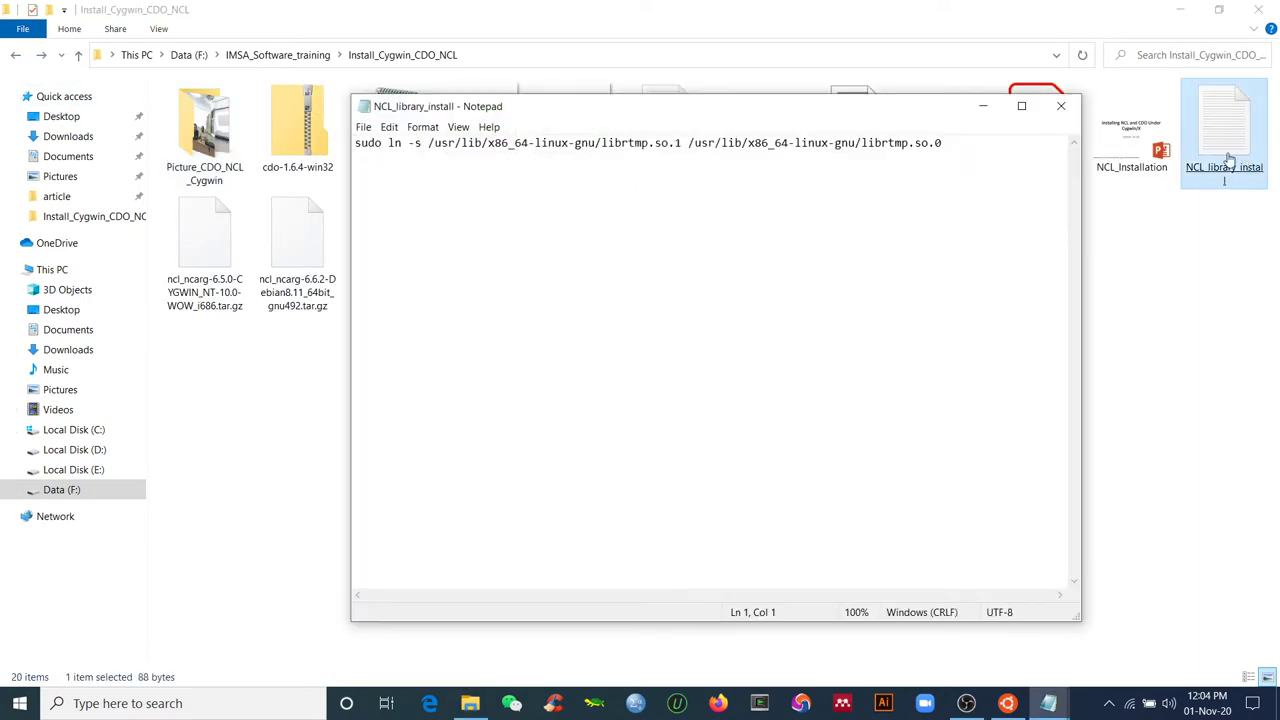
click(1064, 104)
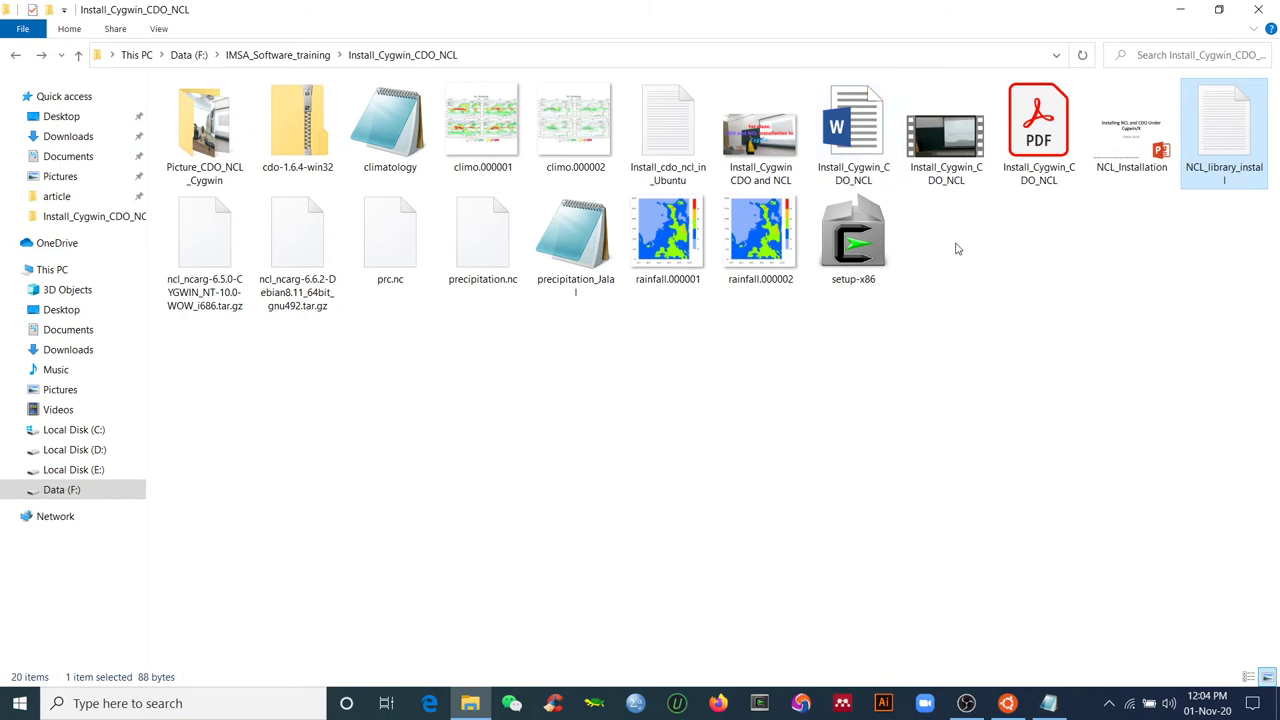
- Open the Install_cdo_ncl_in_Ubuntu notes in Notepad, scroll through them, and minimise
double_click(662, 158)
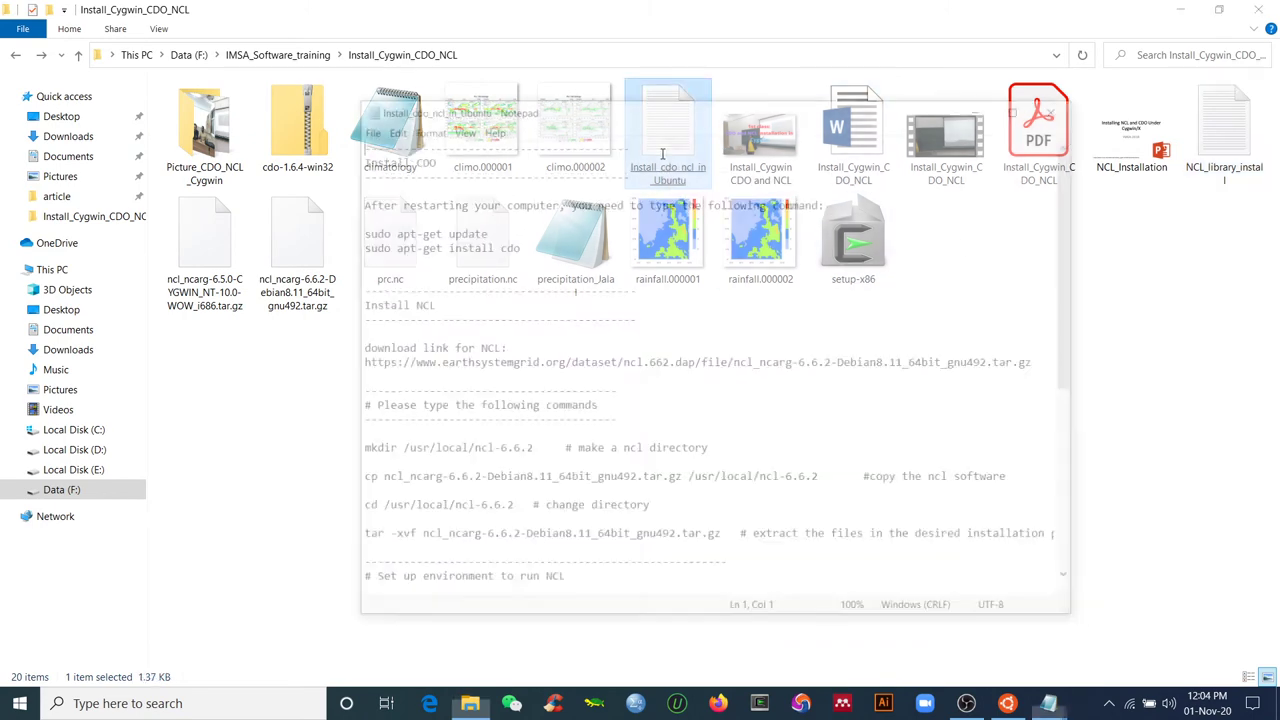
scroll(577, 462, down, 2)
scroll(577, 462, down, 3)
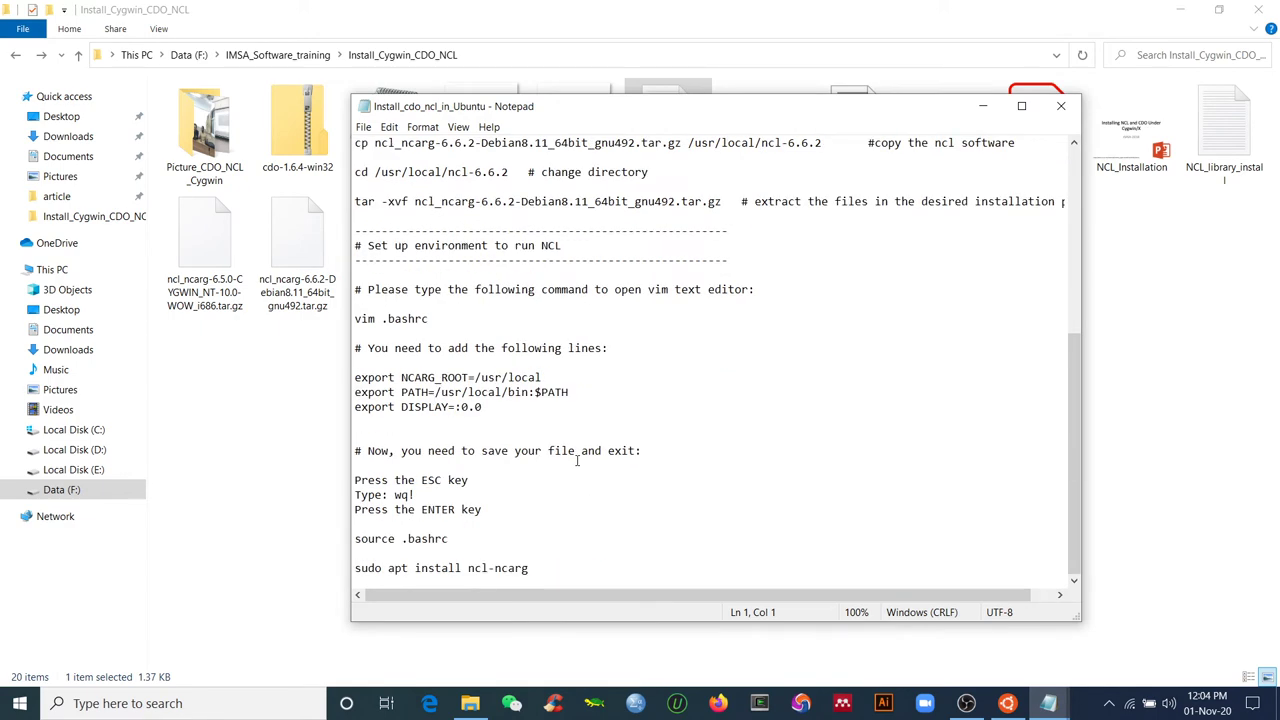
scroll(577, 462, up, 8)
click(986, 114)
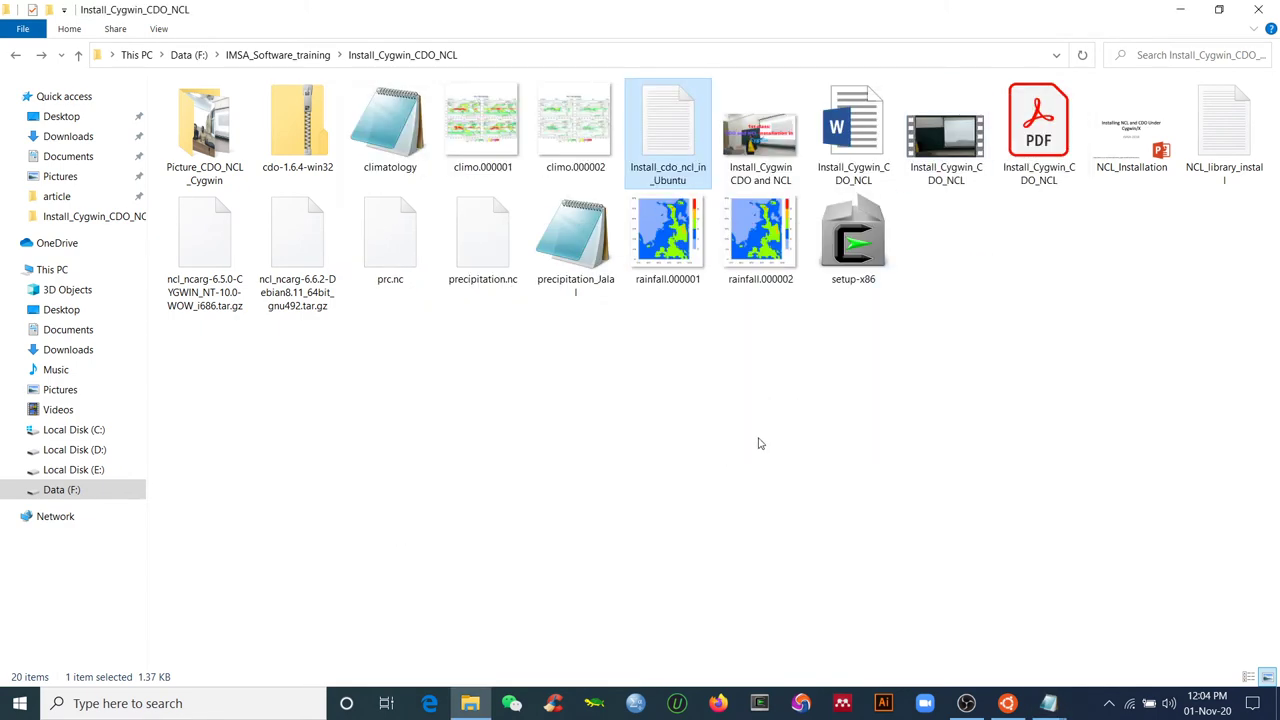
- Navigate via This PC to the IMSA_Software_training folder on Data (F:)
click(18, 58)
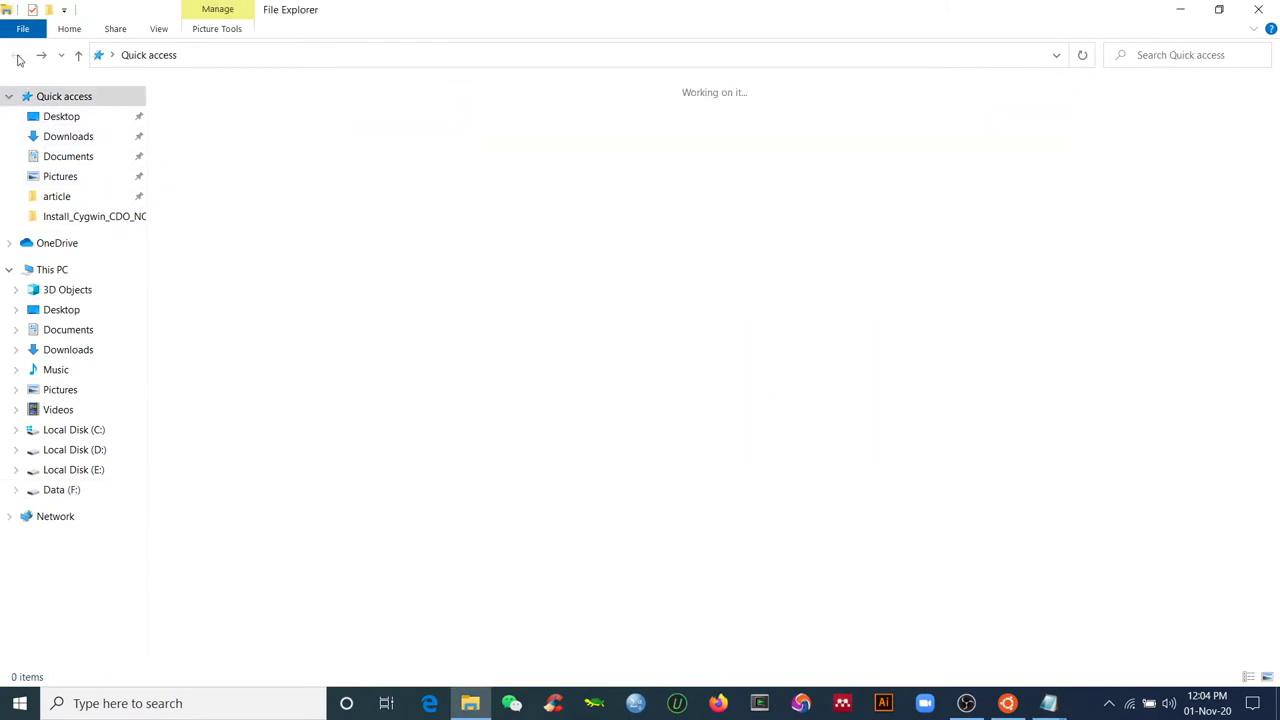
click(45, 270)
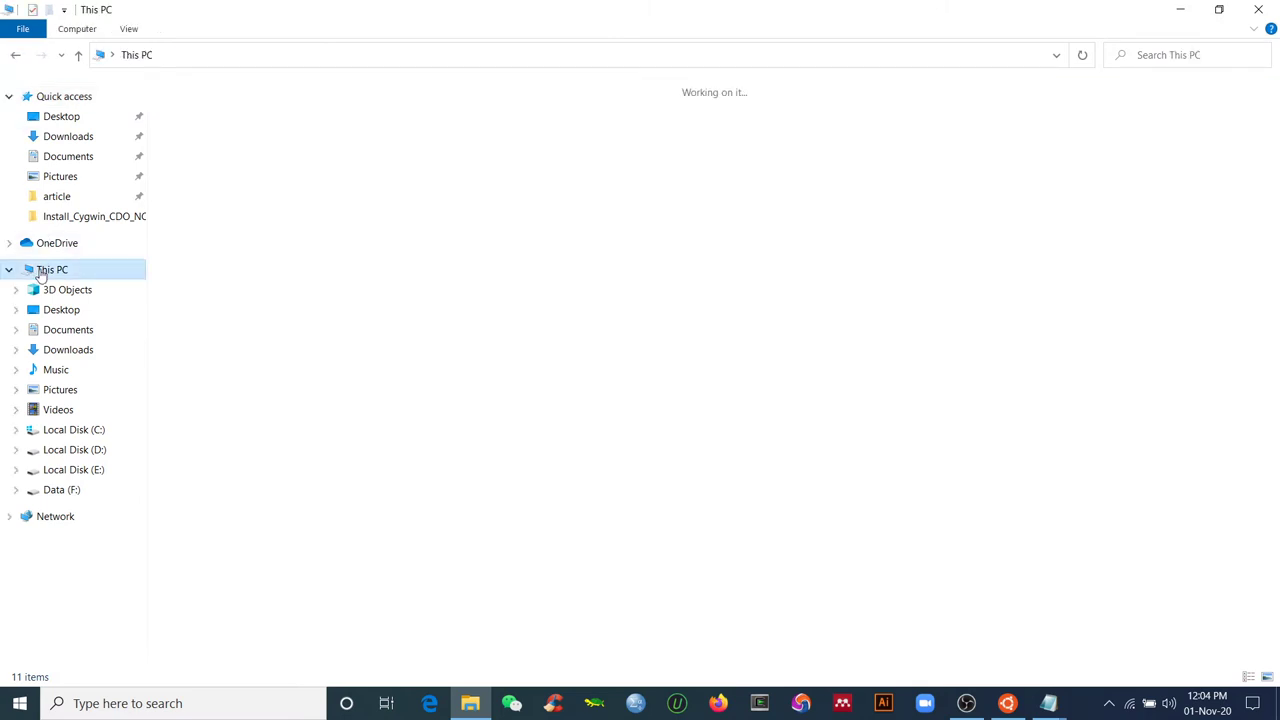
double_click(787, 151)
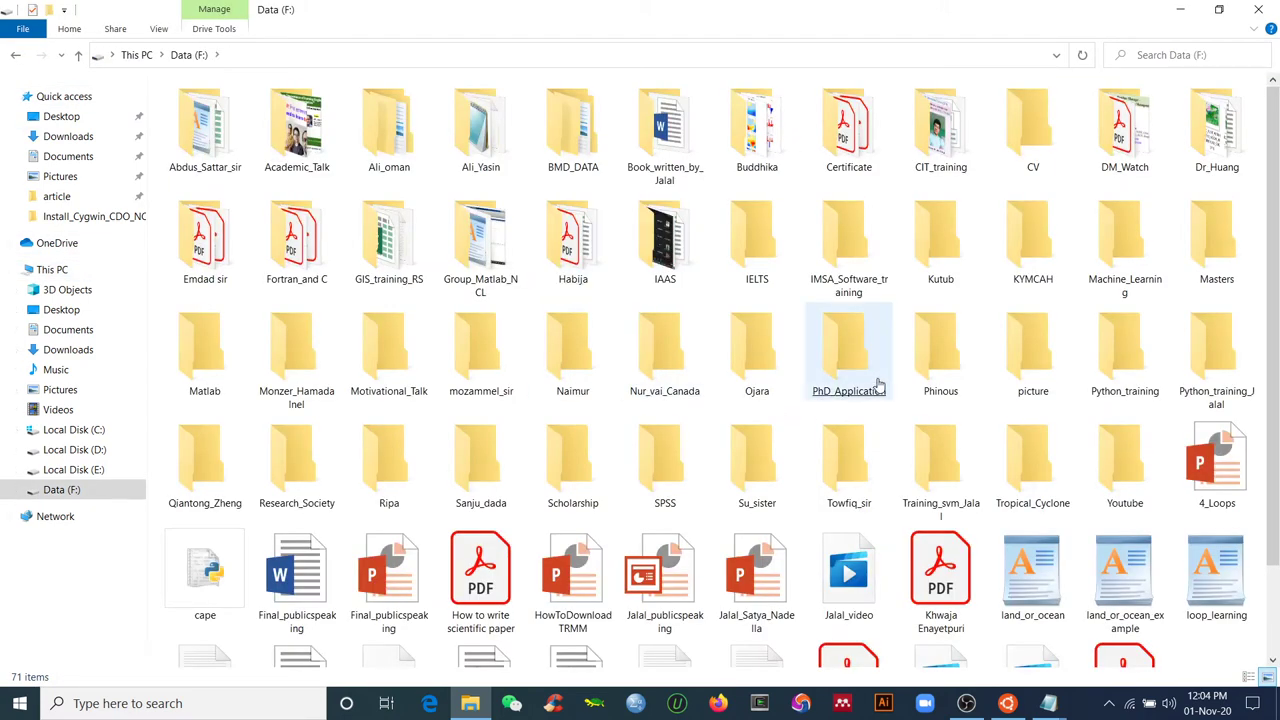
double_click(856, 258)
click(966, 703)
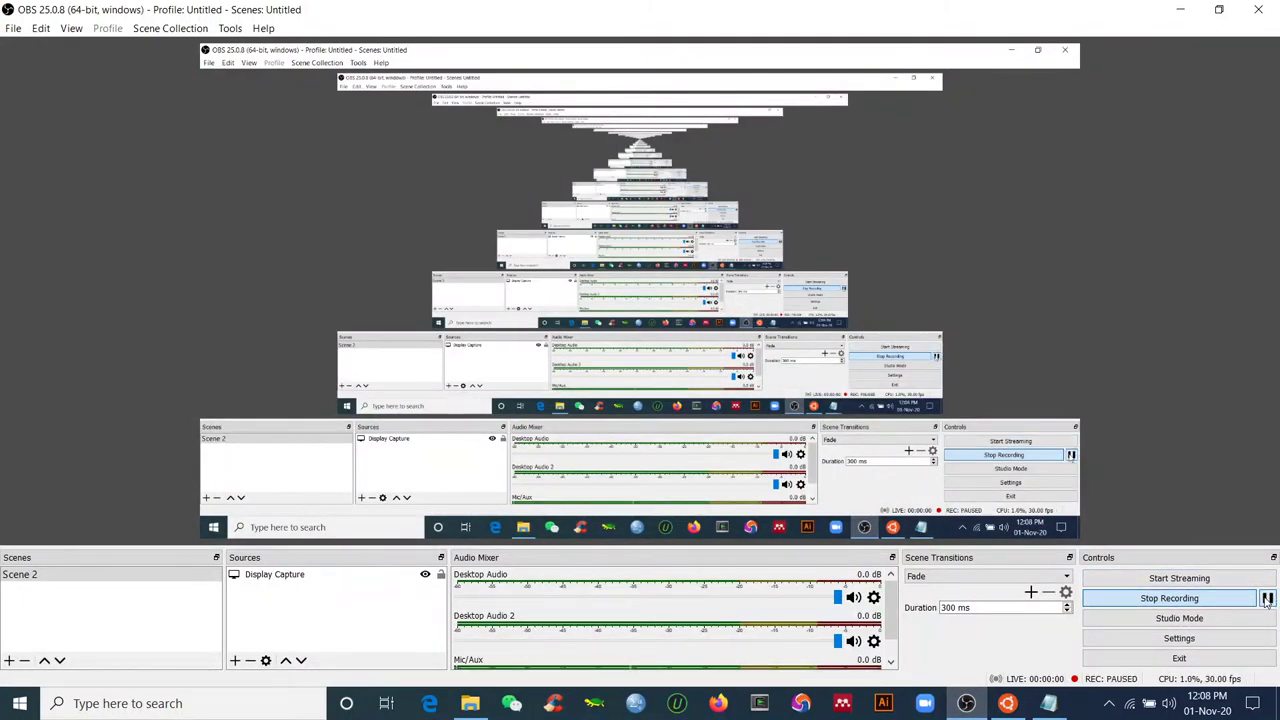
- Copy the sudo strip fix command for the libQt5Core.so.5 error from the install notes
click(1010, 704)
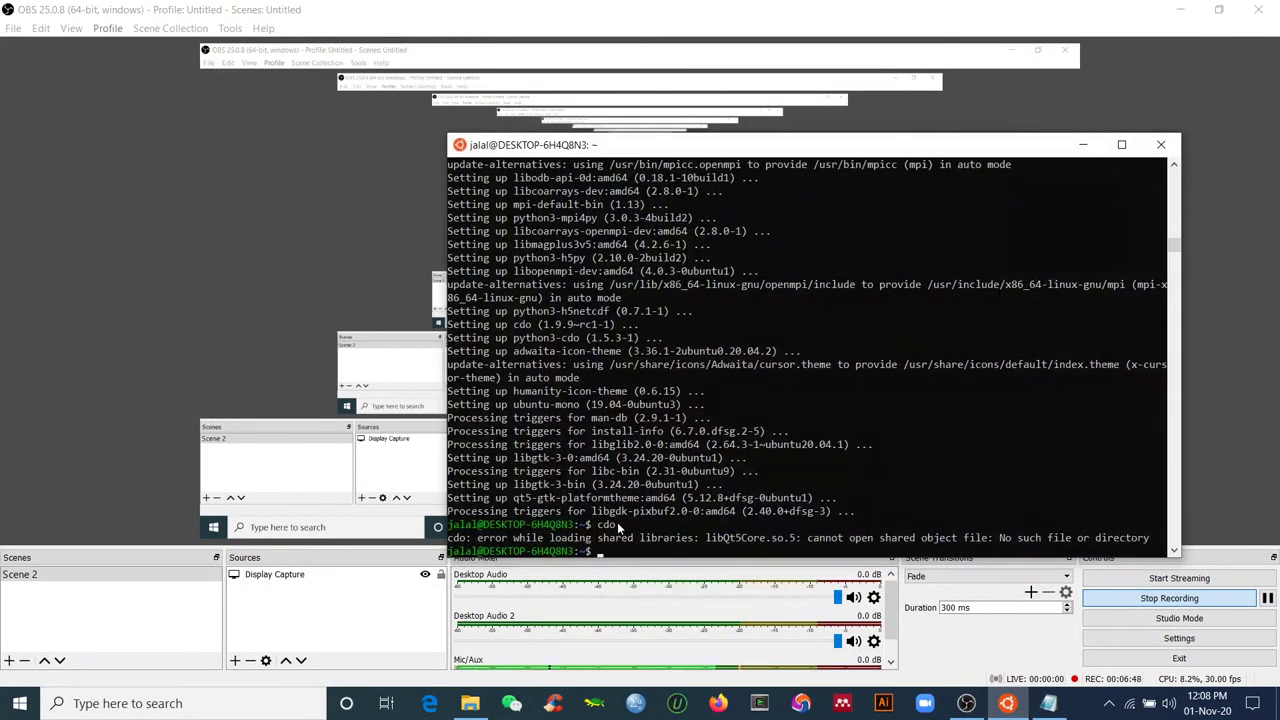
click(1180, 9)
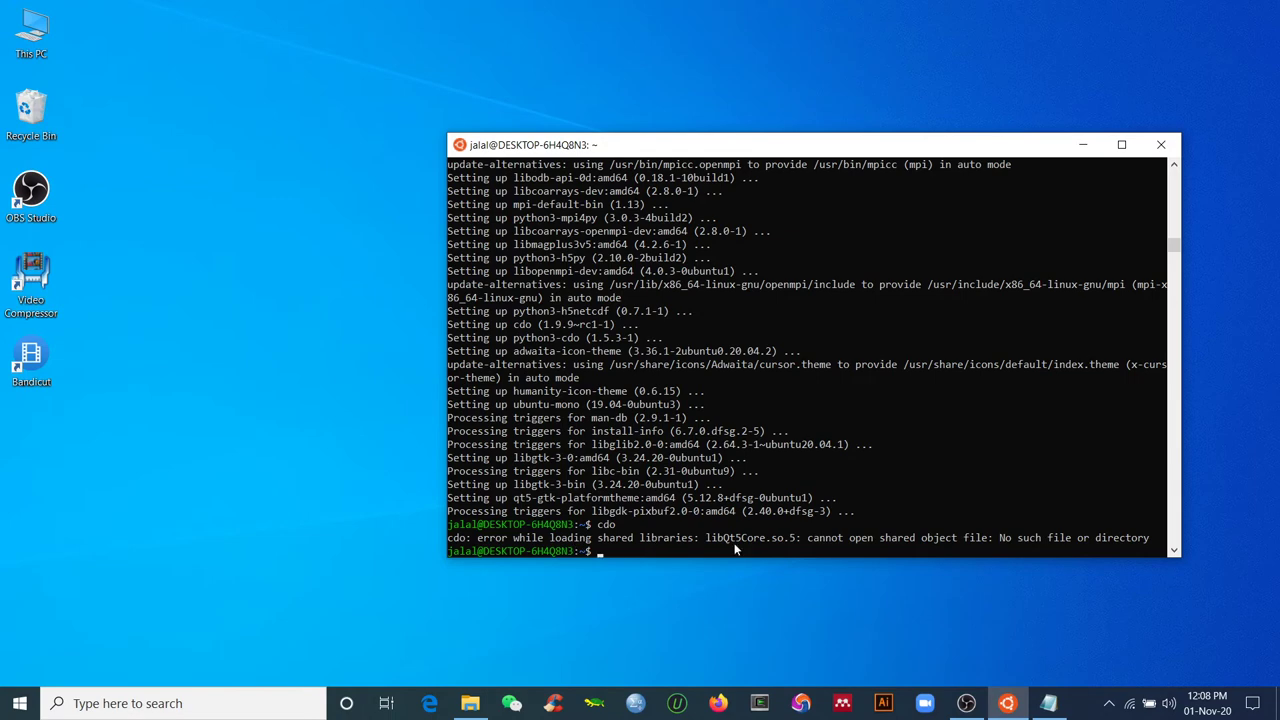
click(1048, 703)
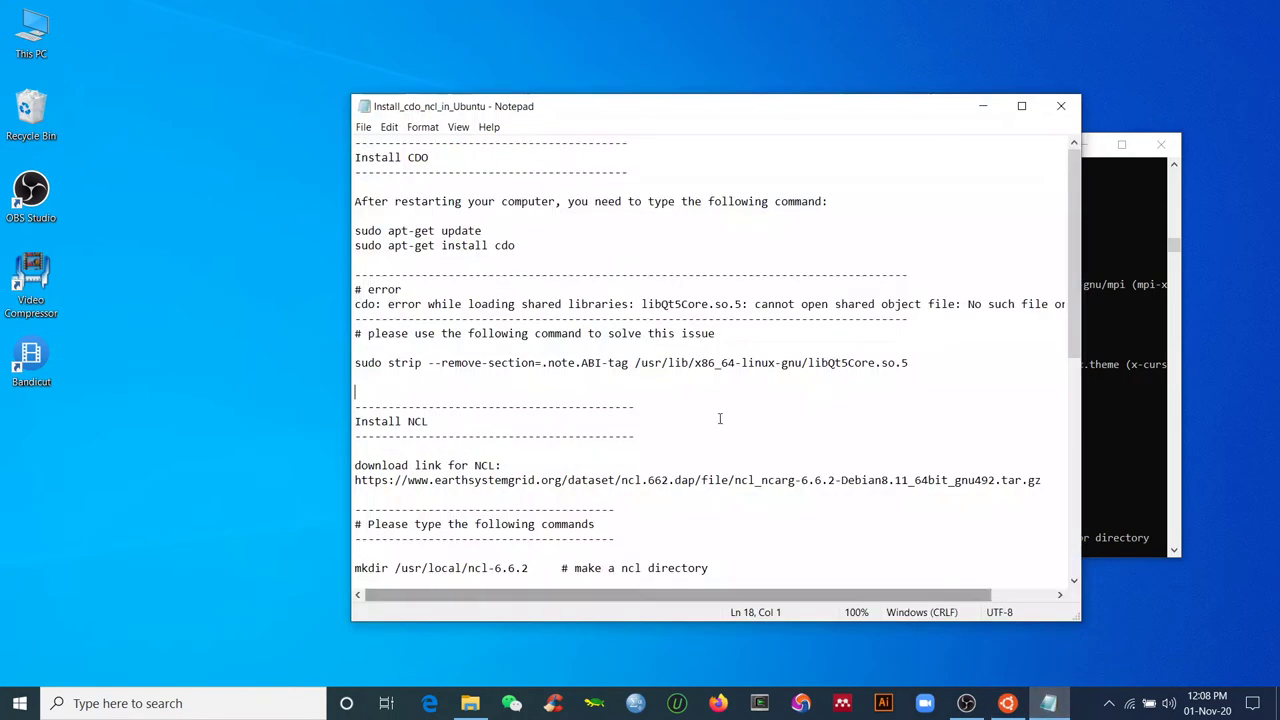
click(381, 304)
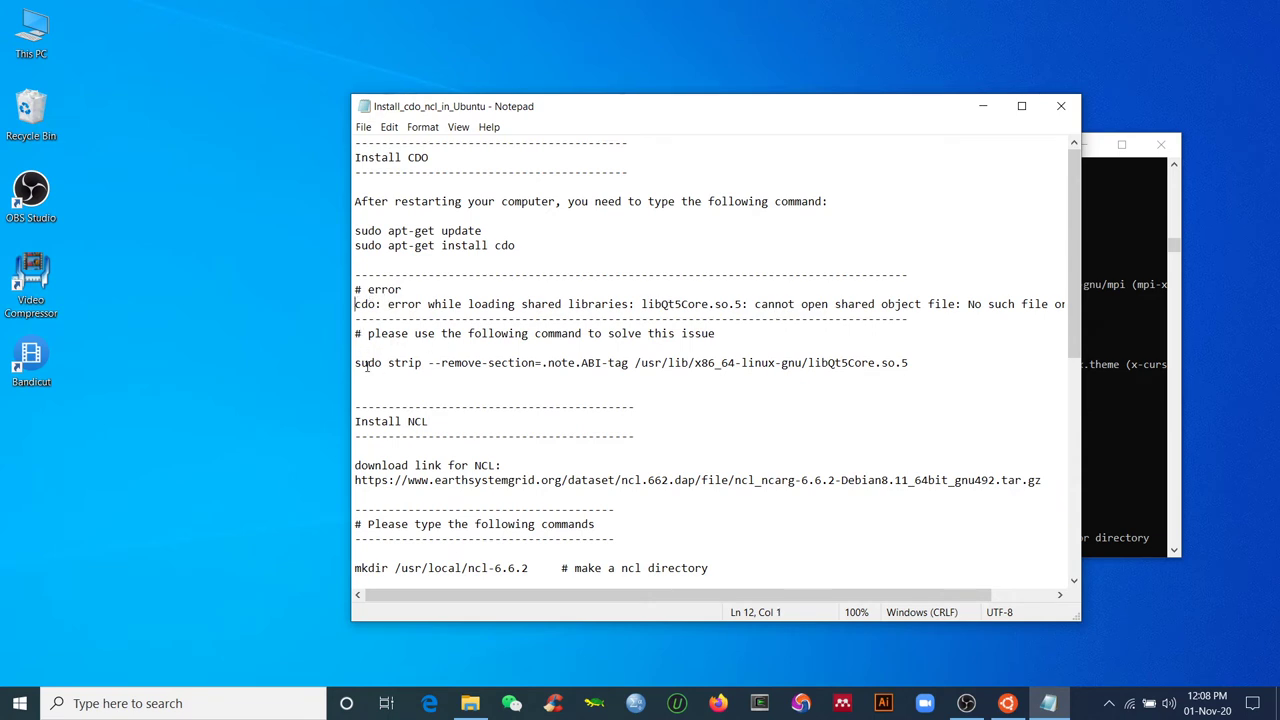
drag(356, 365, 913, 366)
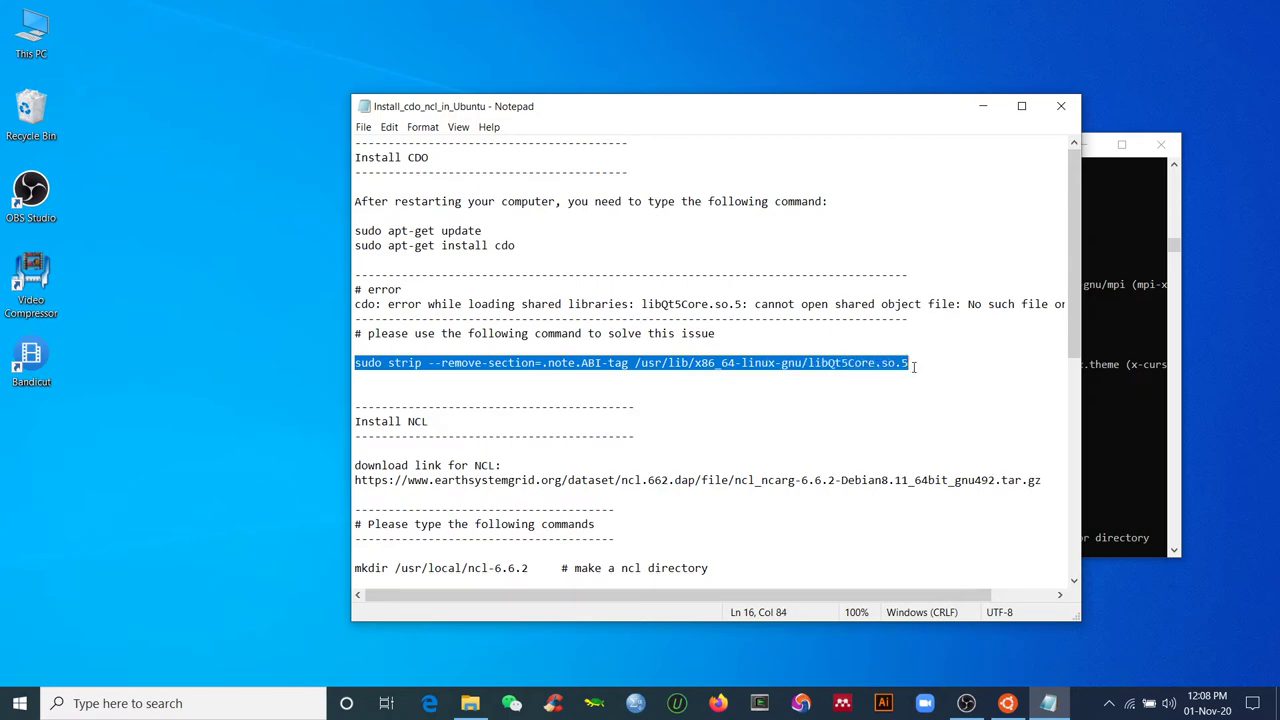
right_click(827, 357)
click(860, 406)
click(983, 105)
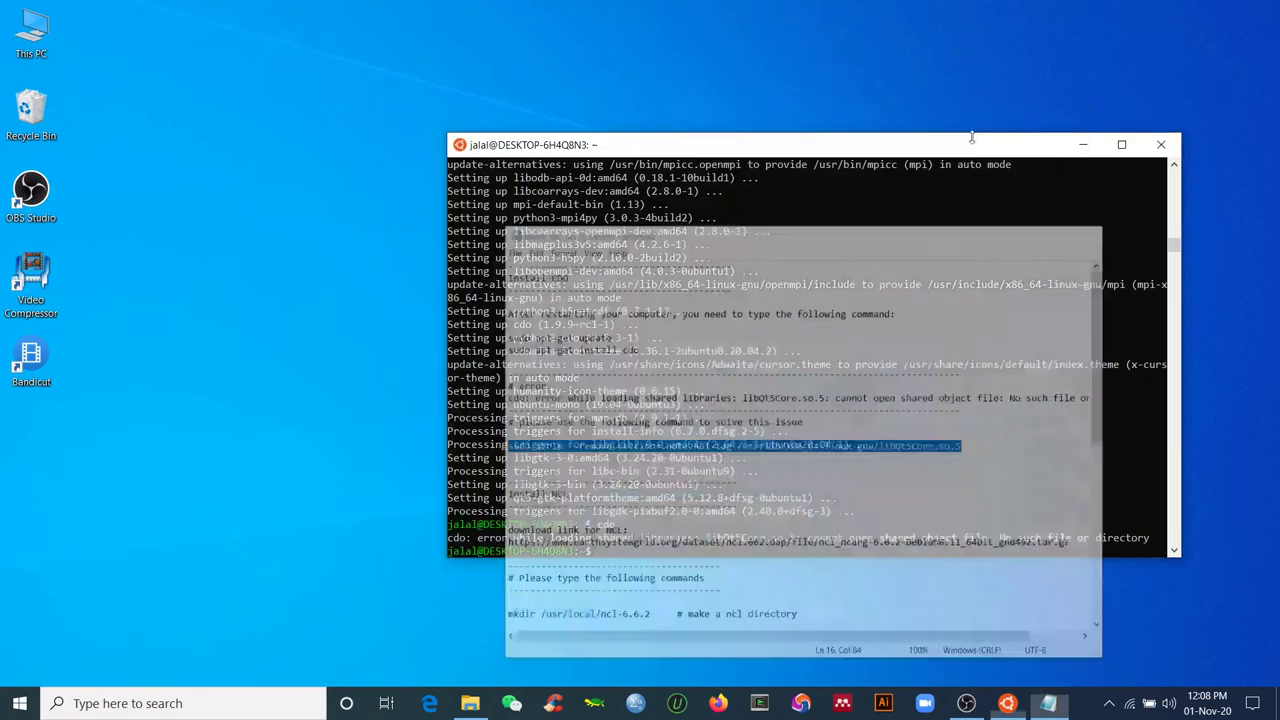
- Paste and run the sudo strip command, enter the account password, then clear the terminal
right_click(652, 549)
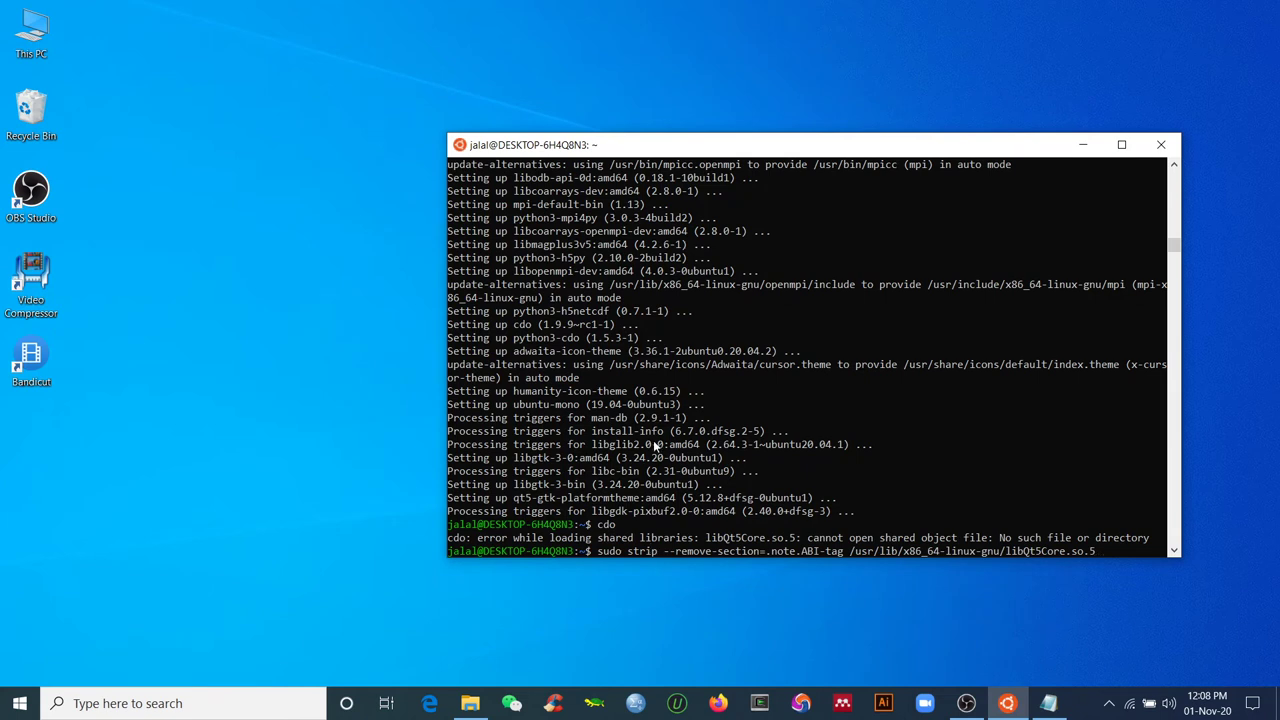
key(Return)
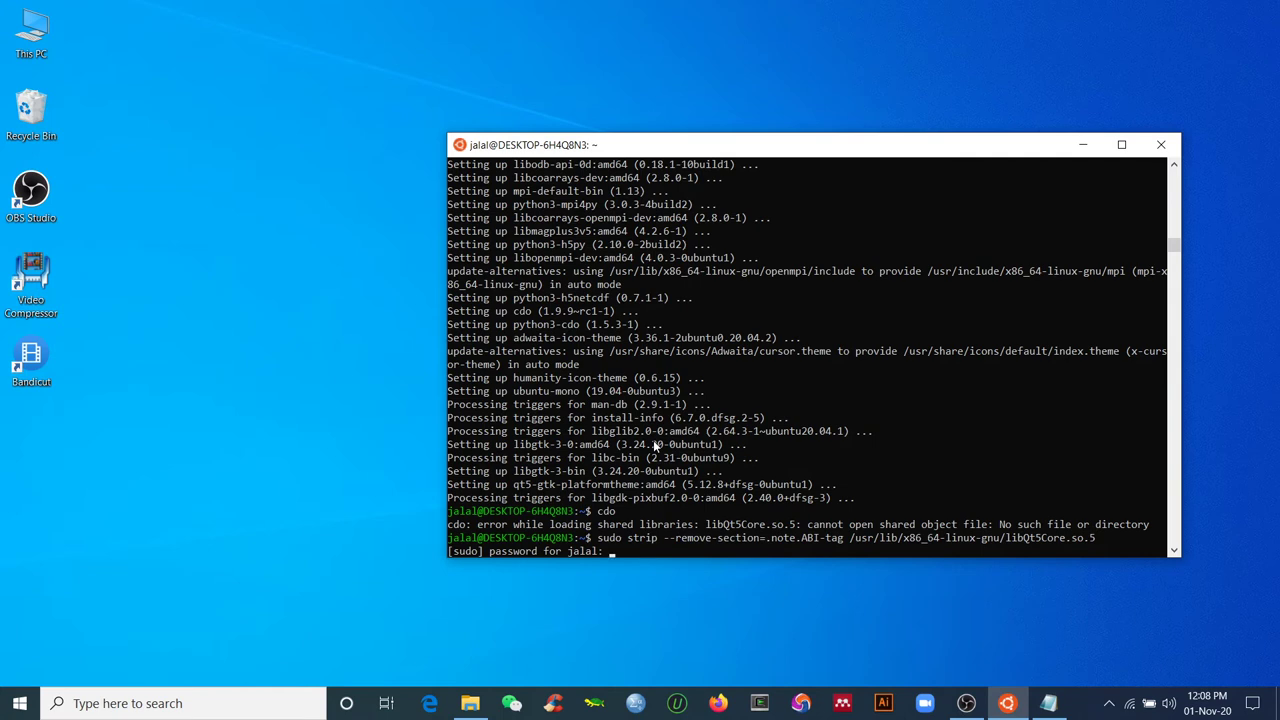
key(Return)
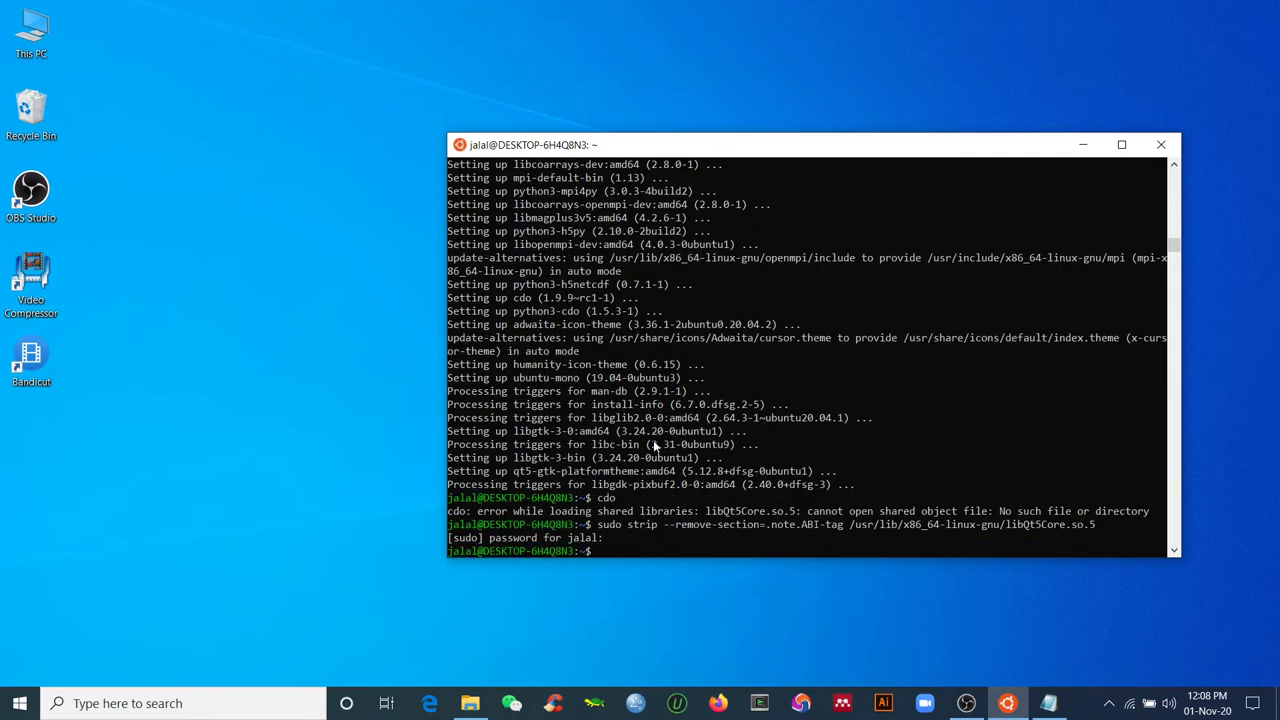
text(clear)
key(Return)
- Run cdo to confirm it reports version 1.9.9rc1, then clear the output
text(cdo)
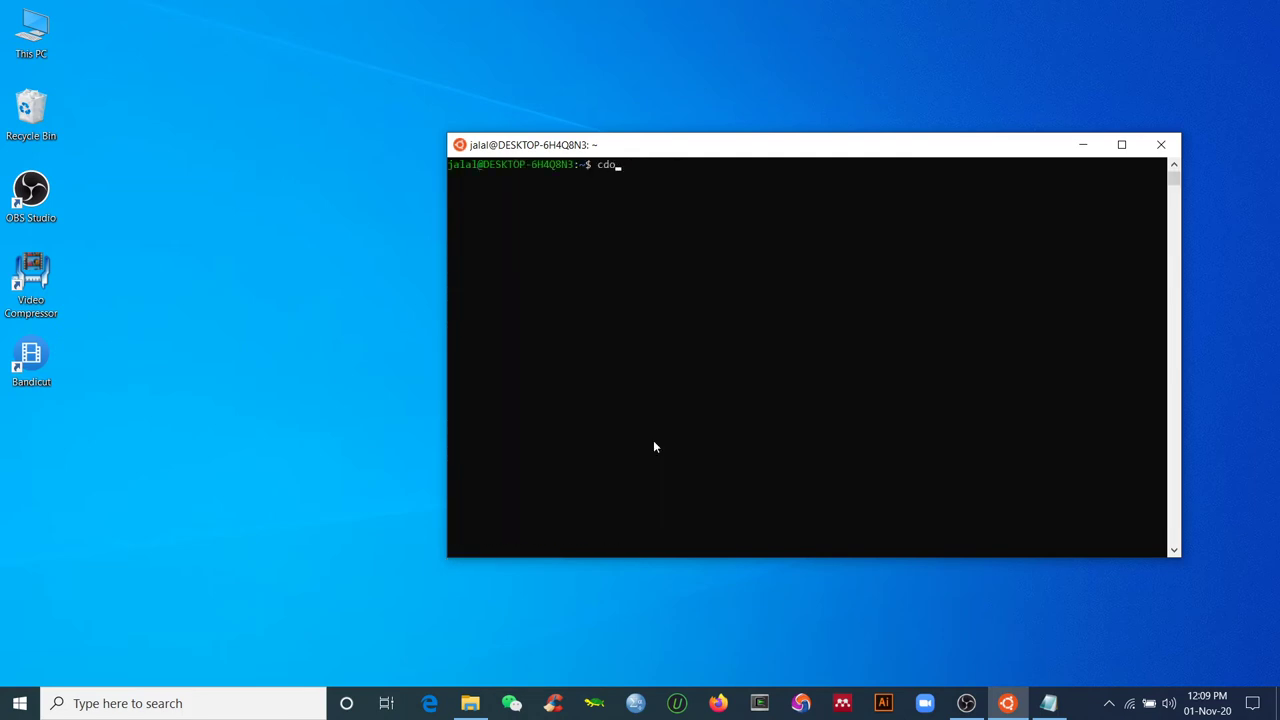
key(Return)
scroll(657, 430, up, 13)
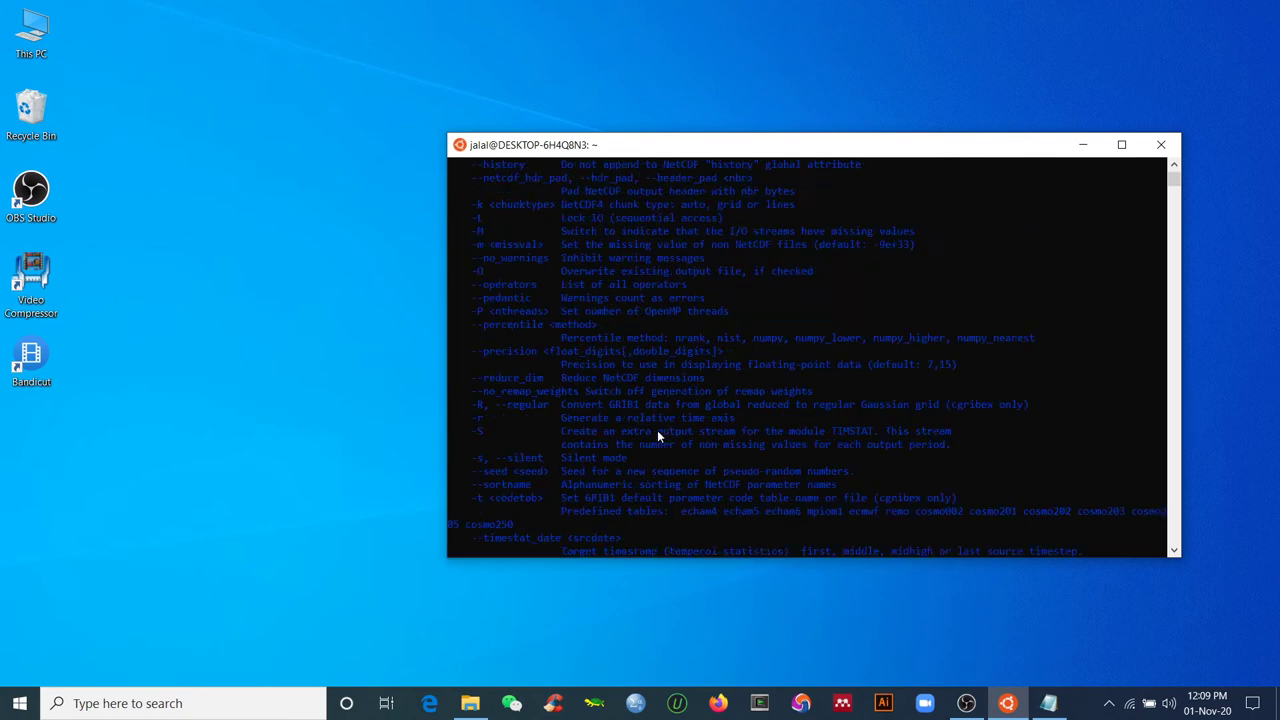
scroll(581, 371, down, 10)
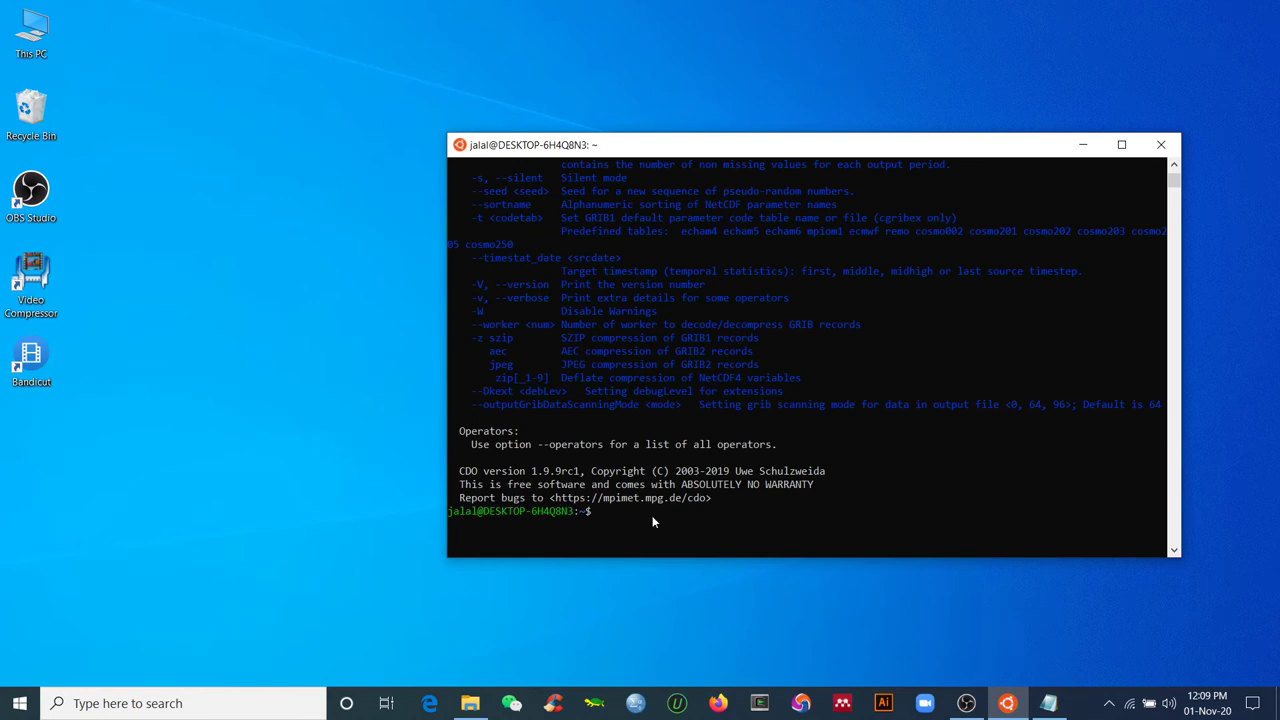
text(clear)
key(Return)
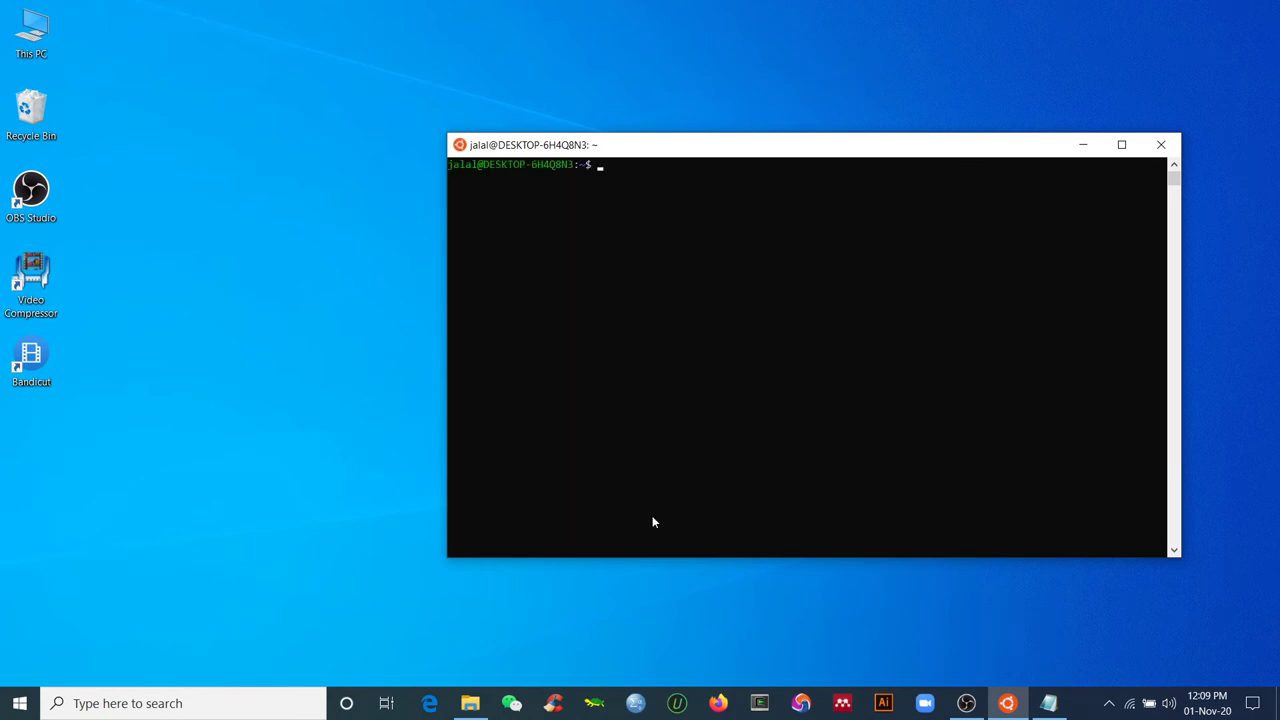
- Review the notes, highlighting the sudo apt-get update and apt-get install cdo commands
click(1047, 703)
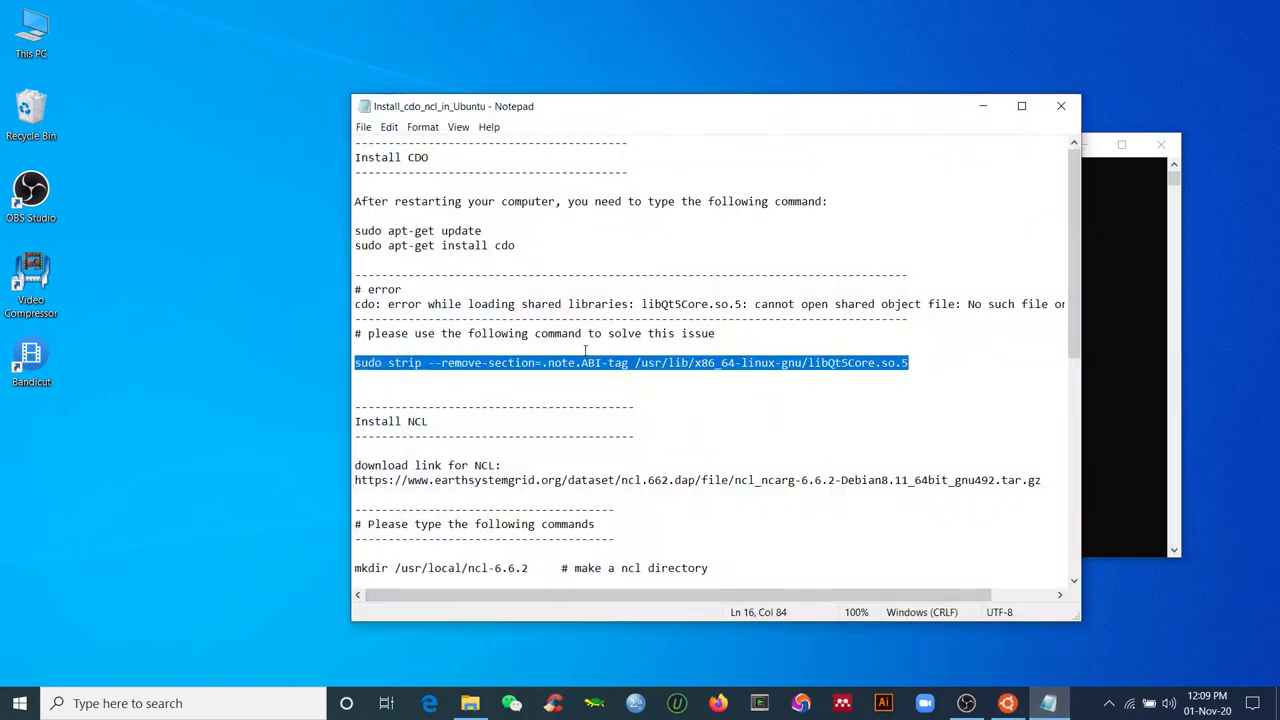
click(585, 350)
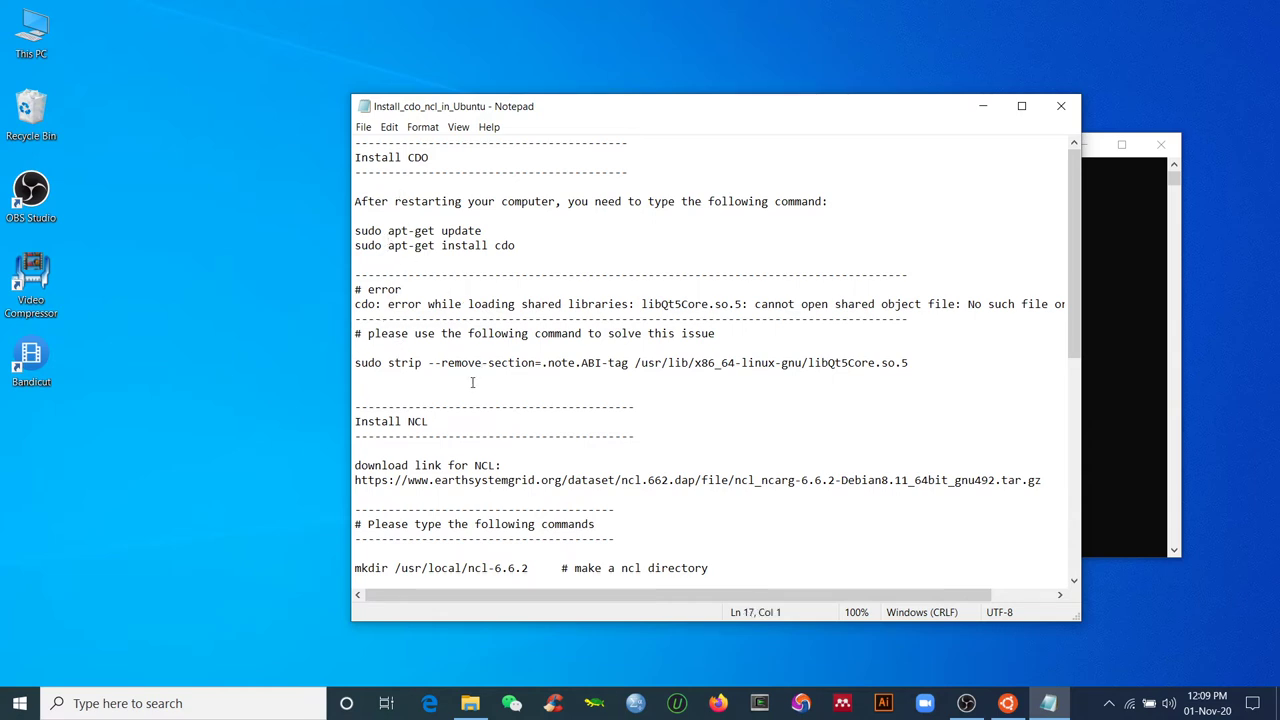
click(393, 346)
click(434, 245)
click(521, 245)
drag(361, 231, 524, 247)
click(524, 247)
drag(356, 231, 492, 232)
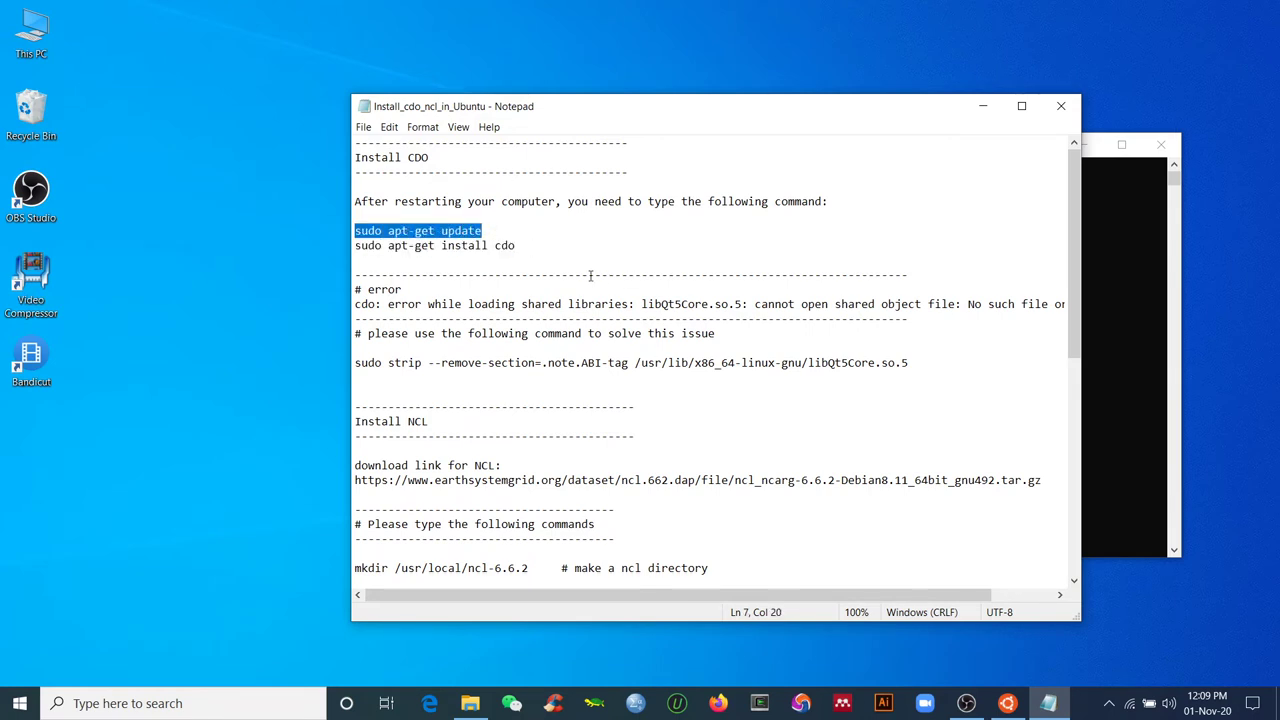
click(484, 371)
- Scroll to the Install NCL section and highlight the NCL download URL
scroll(471, 371, down, 2)
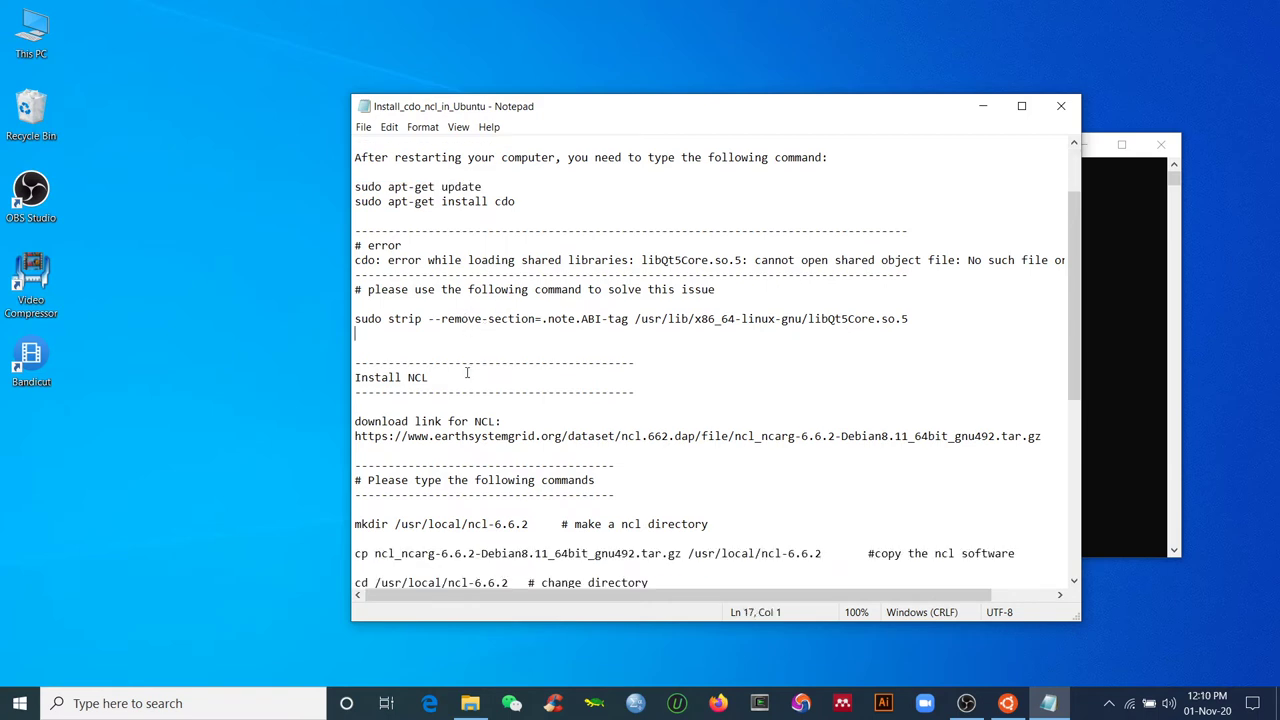
click(420, 348)
scroll(420, 352, down, 1)
click(382, 304)
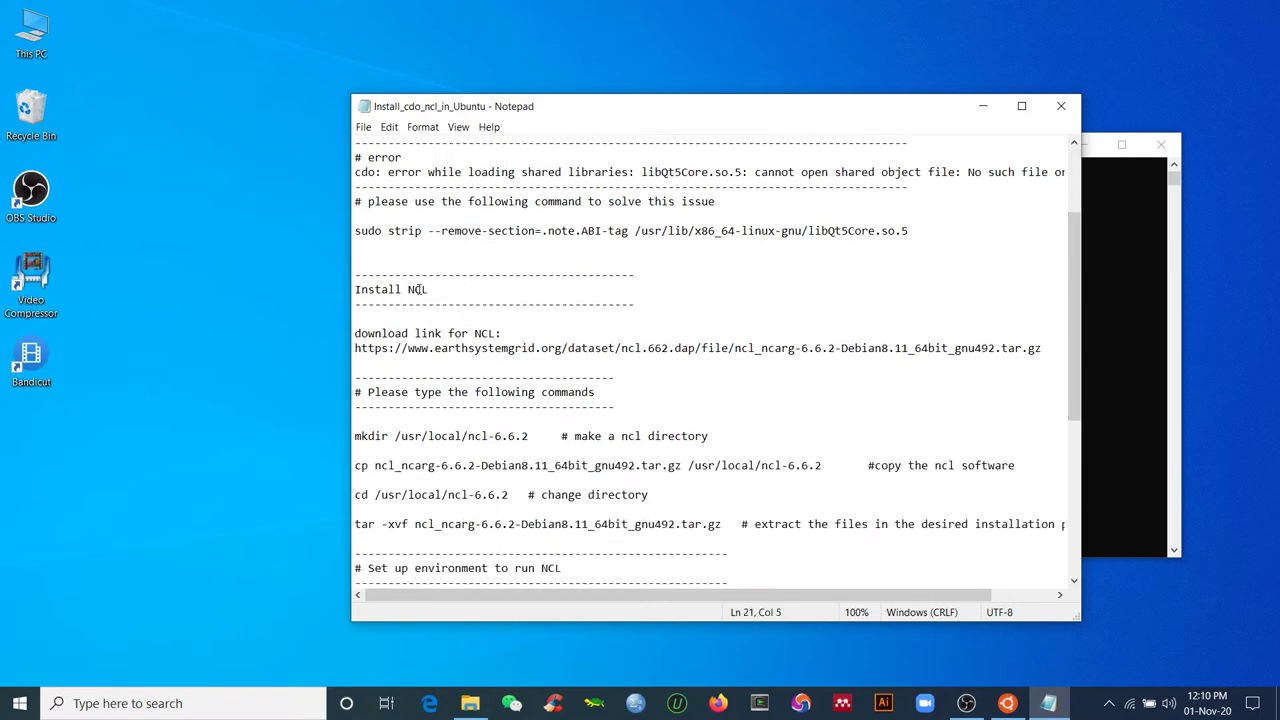
click(421, 289)
scroll(421, 289, down, 1)
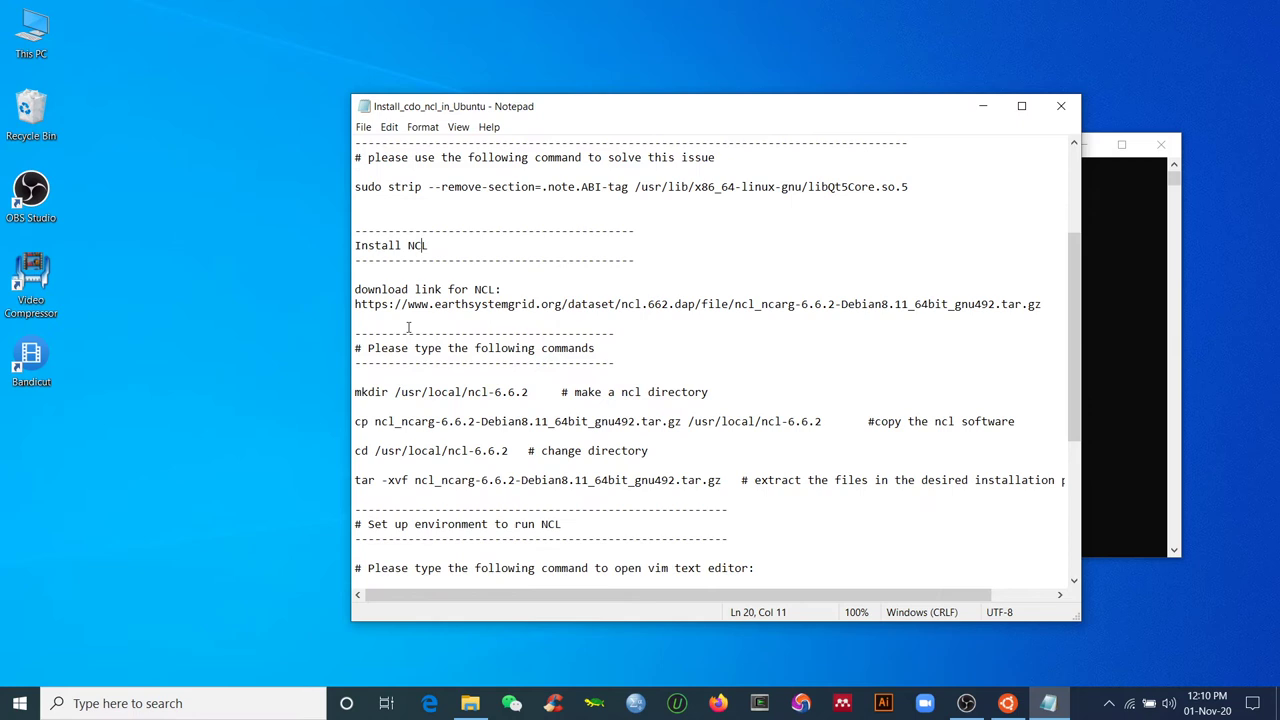
drag(355, 289, 508, 289)
click(354, 317)
drag(355, 304, 1041, 304)
click(933, 319)
click(470, 703)
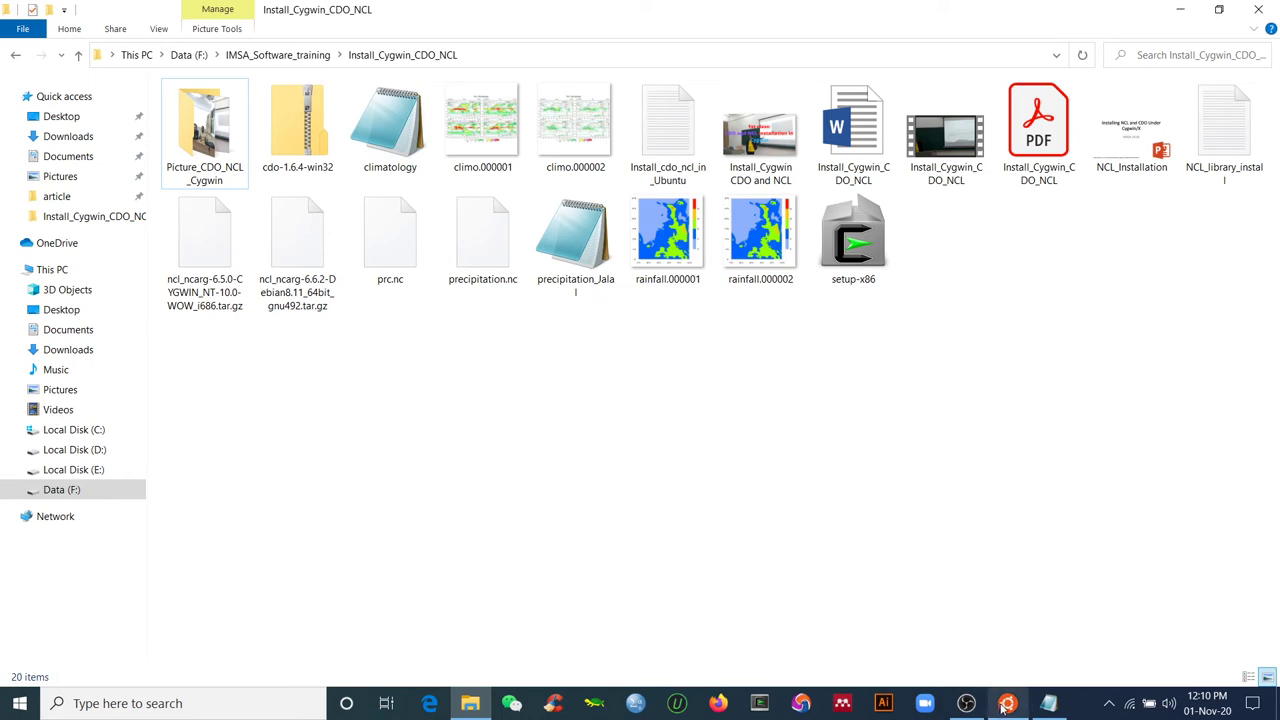
- Hide OBS Studio and bring the install notes in front of the Ubuntu terminal
mouse_move(1005, 706)
click(966, 703)
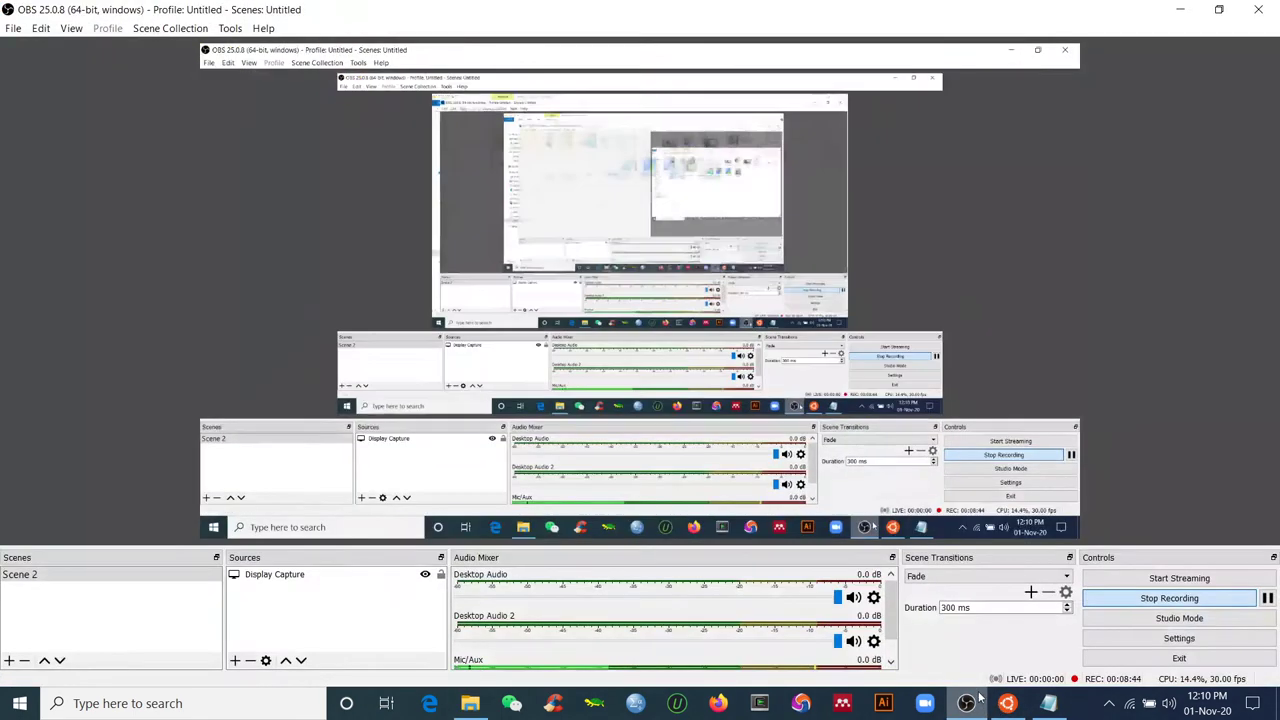
click(1180, 9)
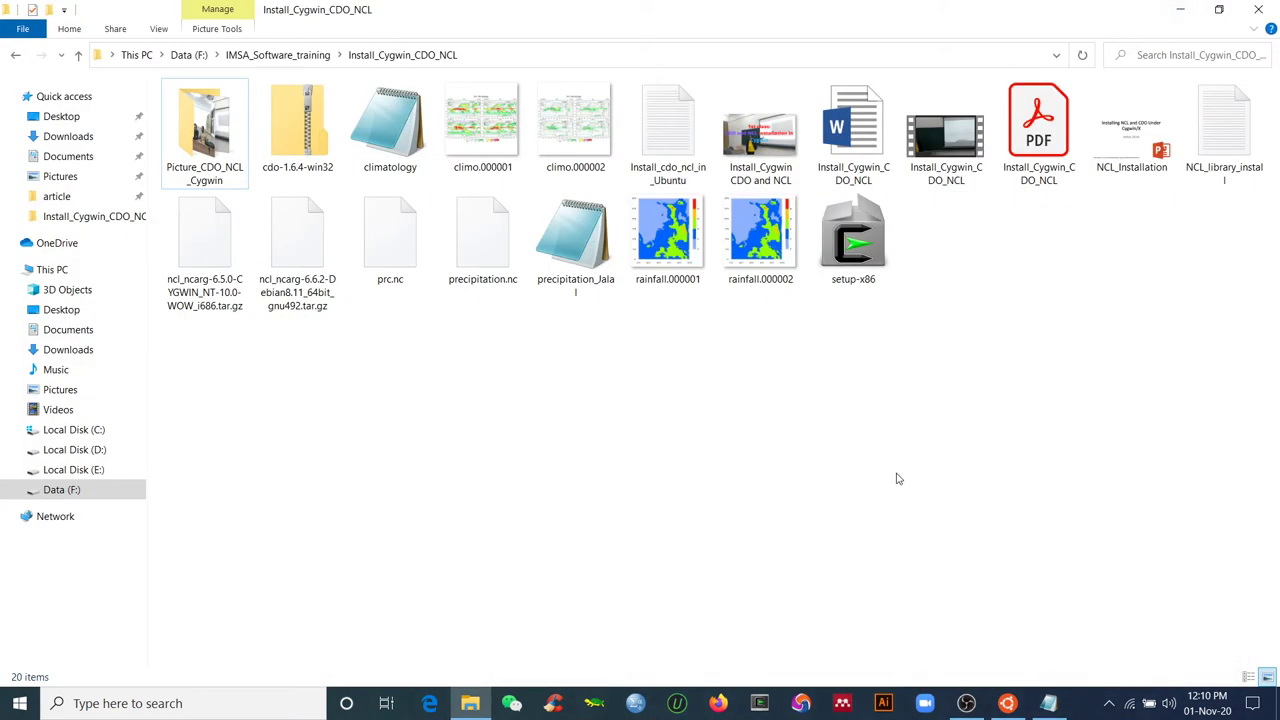
click(1006, 701)
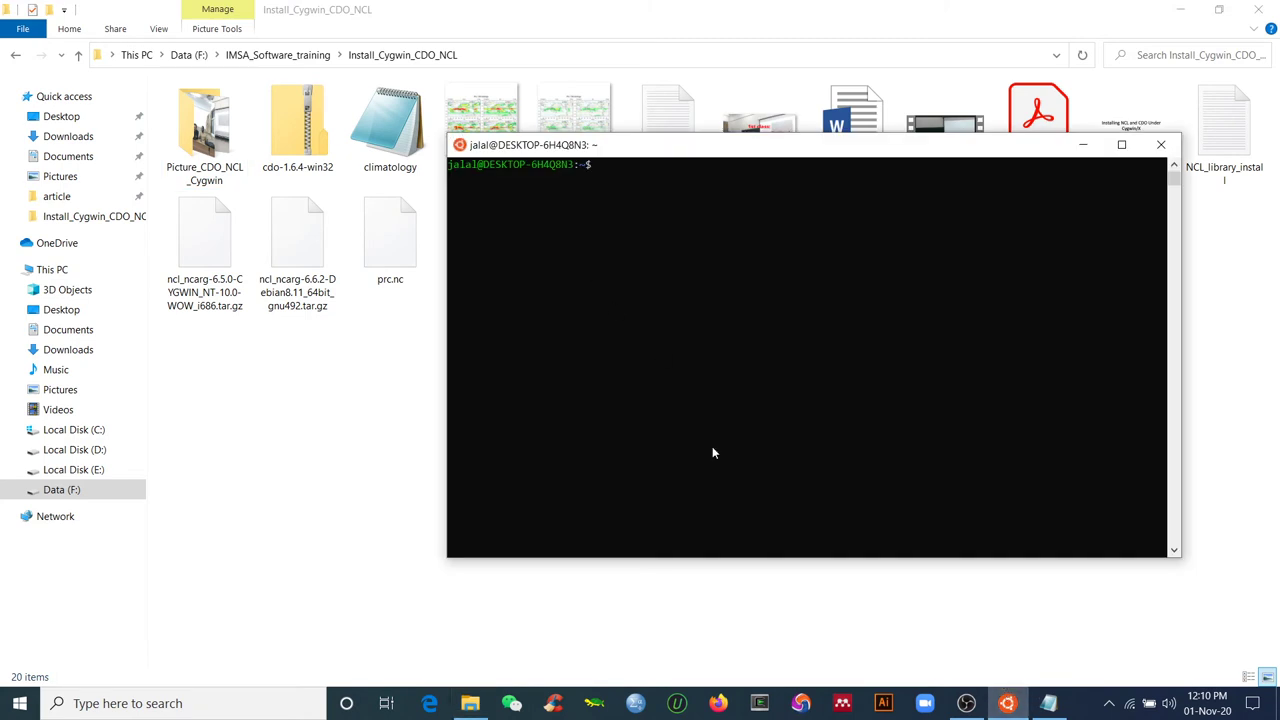
click(1048, 703)
- Copy the mkdir /usr/local/ncl-6.6.2 line from the Install NCL section
scroll(474, 360, down, 2)
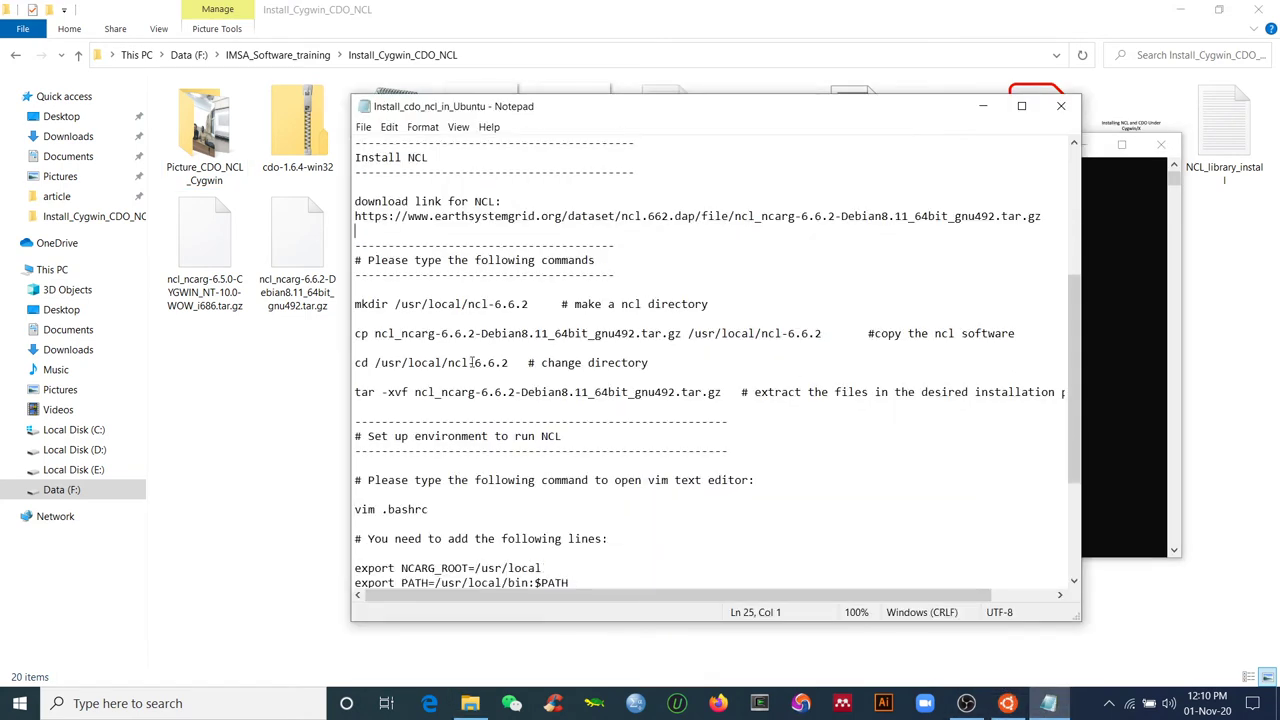
click(401, 306)
drag(356, 304, 528, 304)
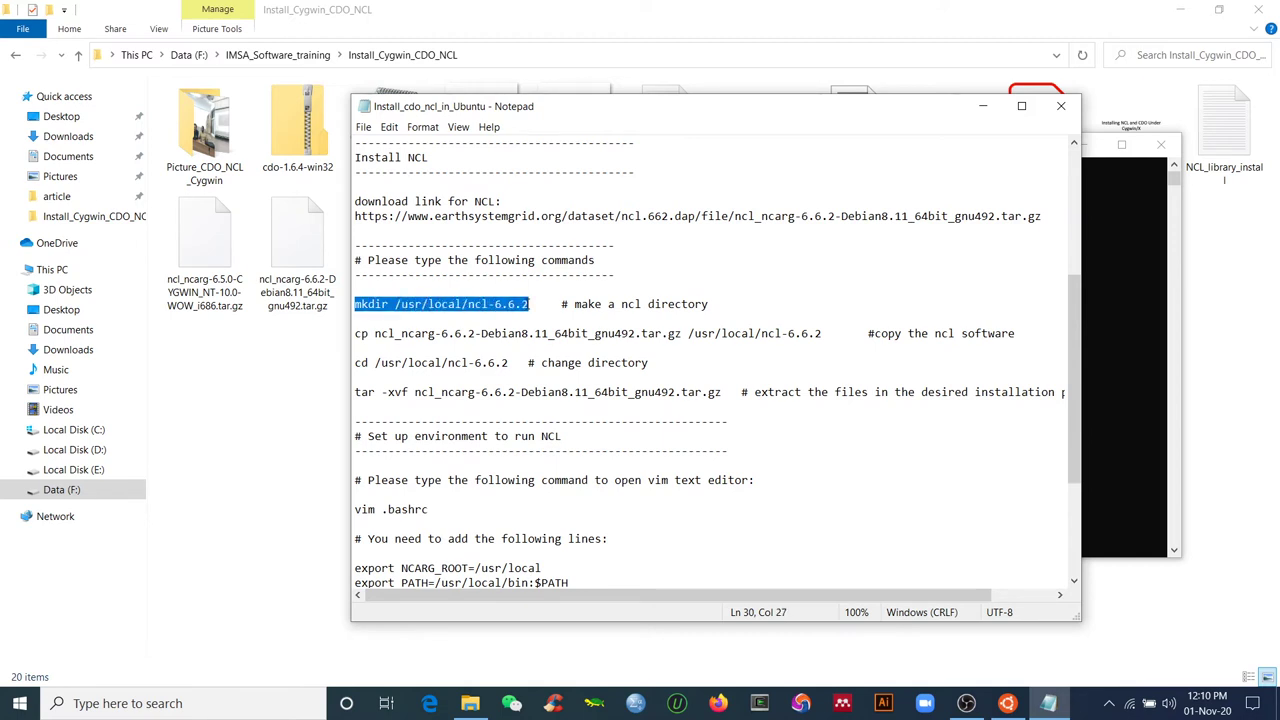
click(525, 317)
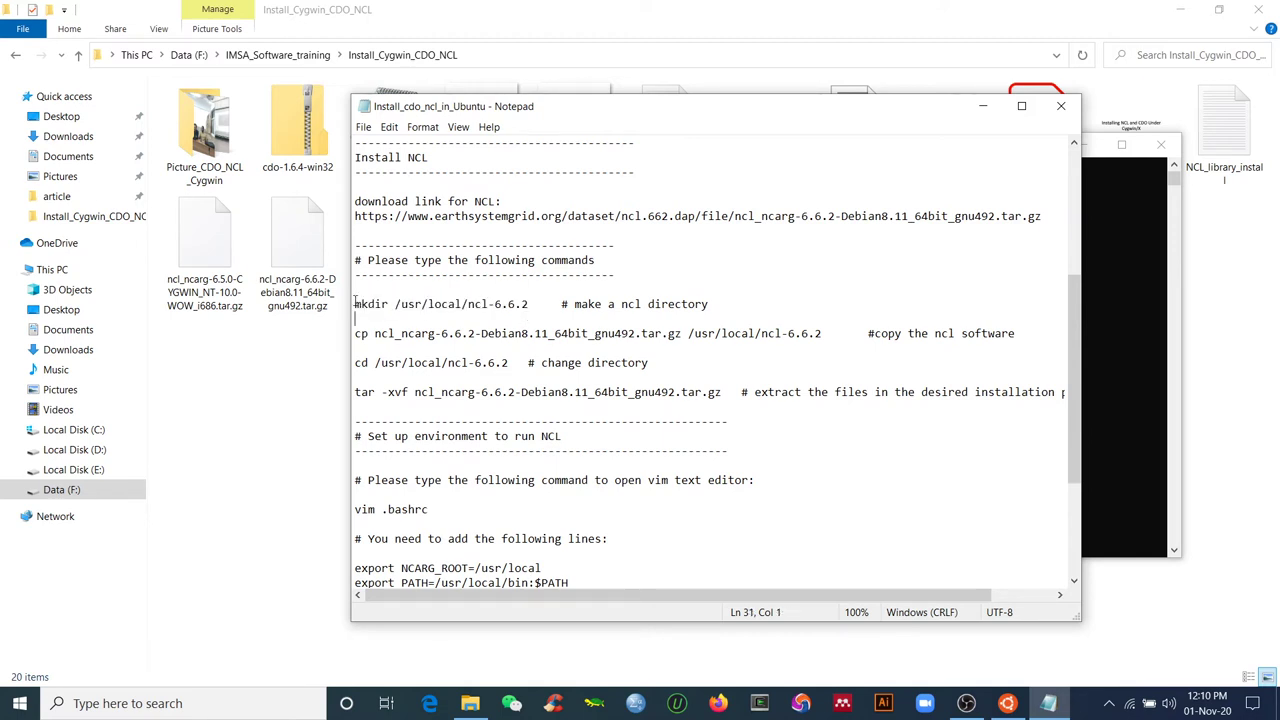
drag(356, 304, 530, 304)
right_click(490, 304)
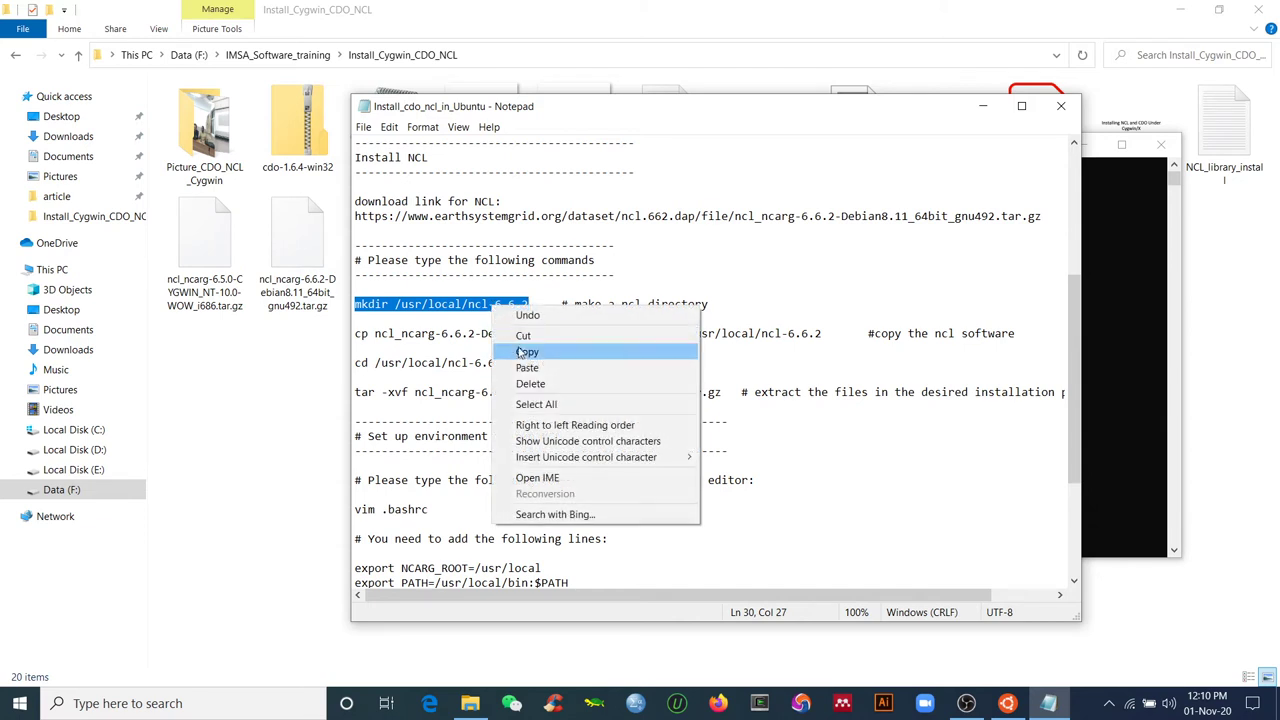
click(522, 349)
click(513, 289)
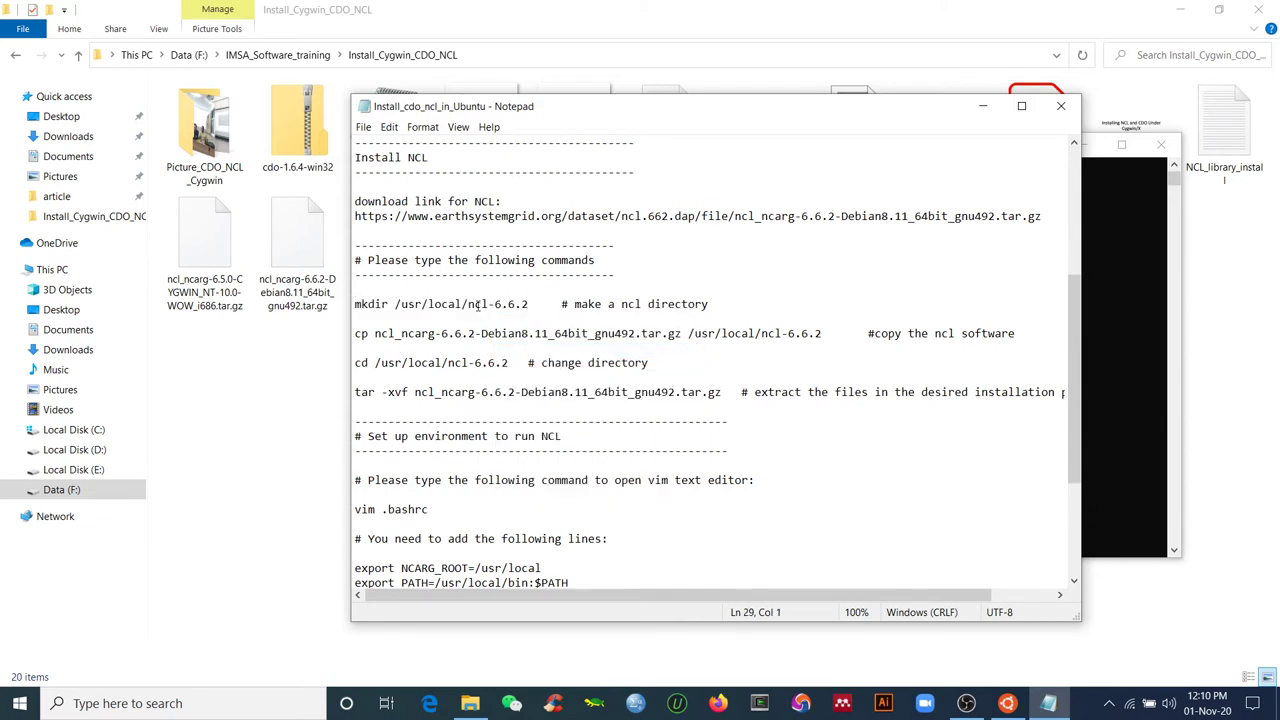
click(1172, 378)
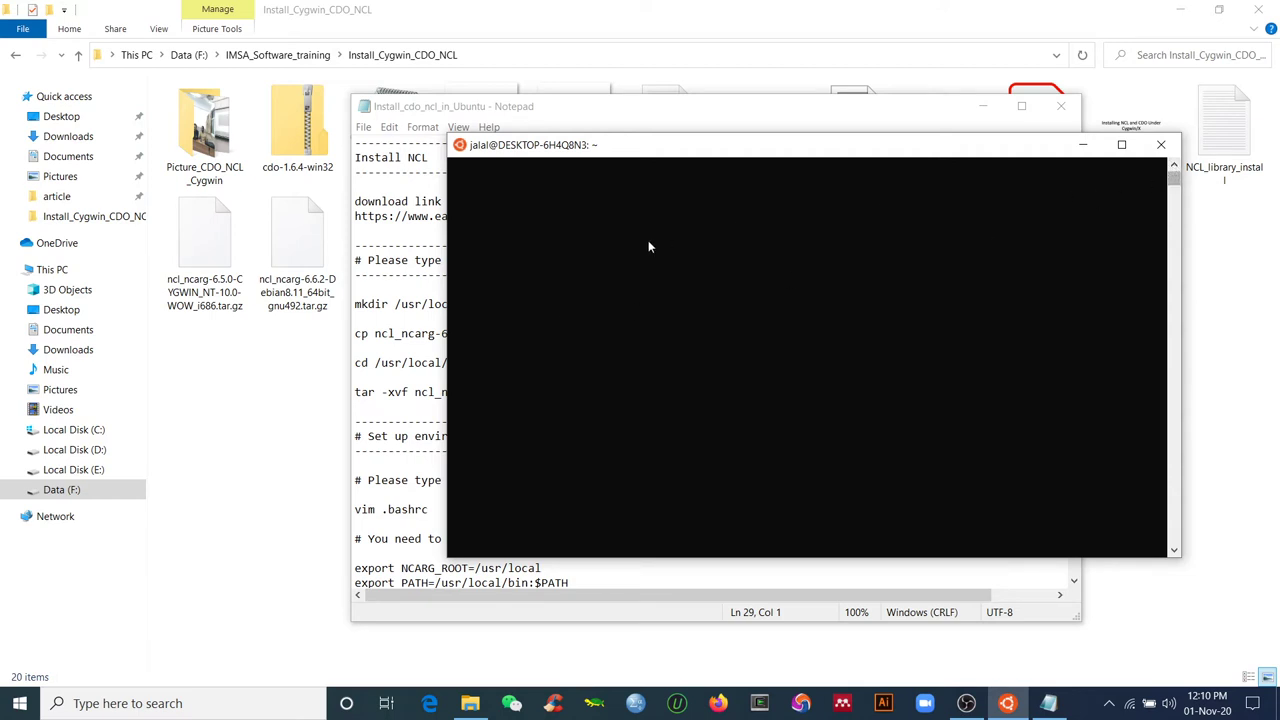
- Paste and run mkdir /usr/local/ncl-6.6.2, getting Permission denied, and start typing sudo
right_click(638, 182)
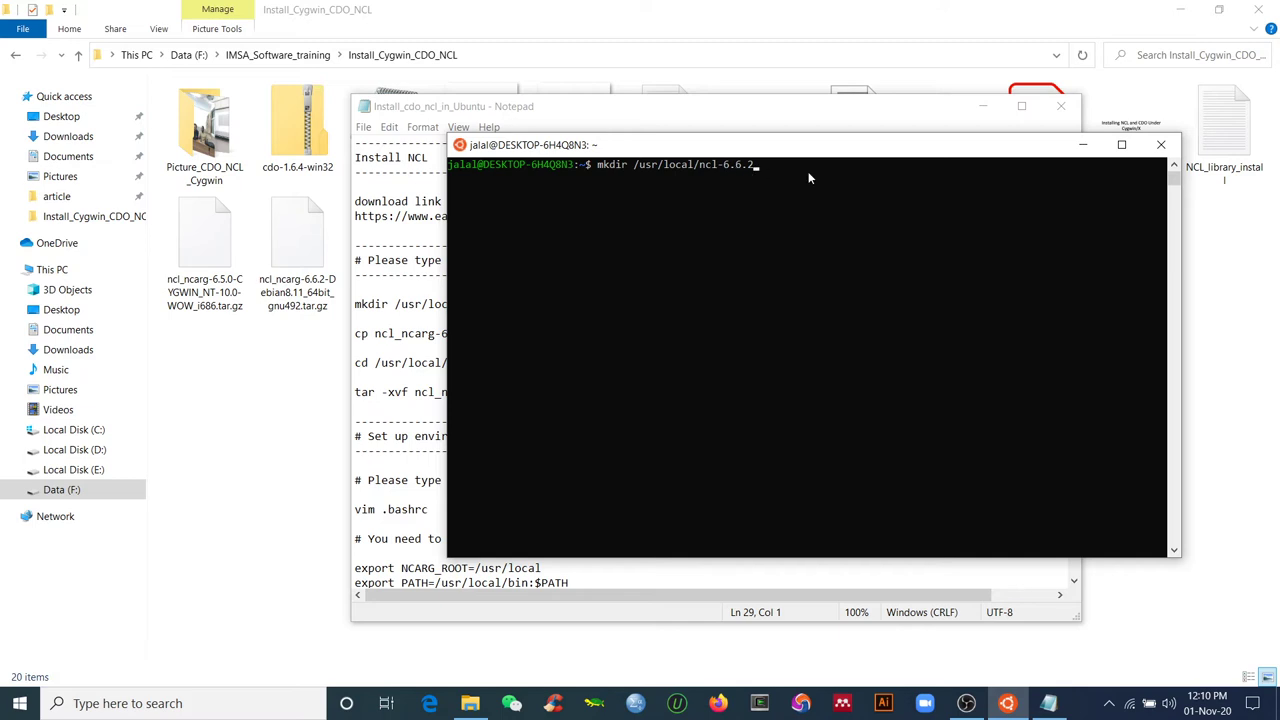
key(Return)
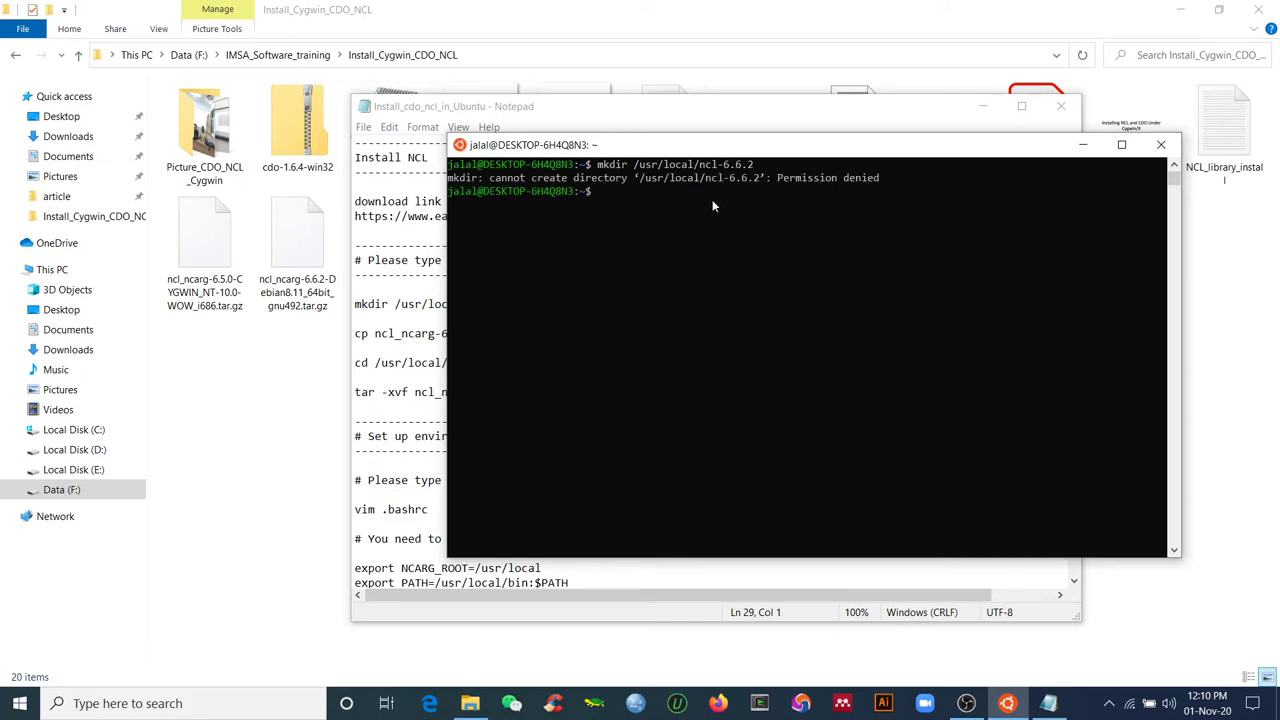
text(sudo)
click(370, 218)
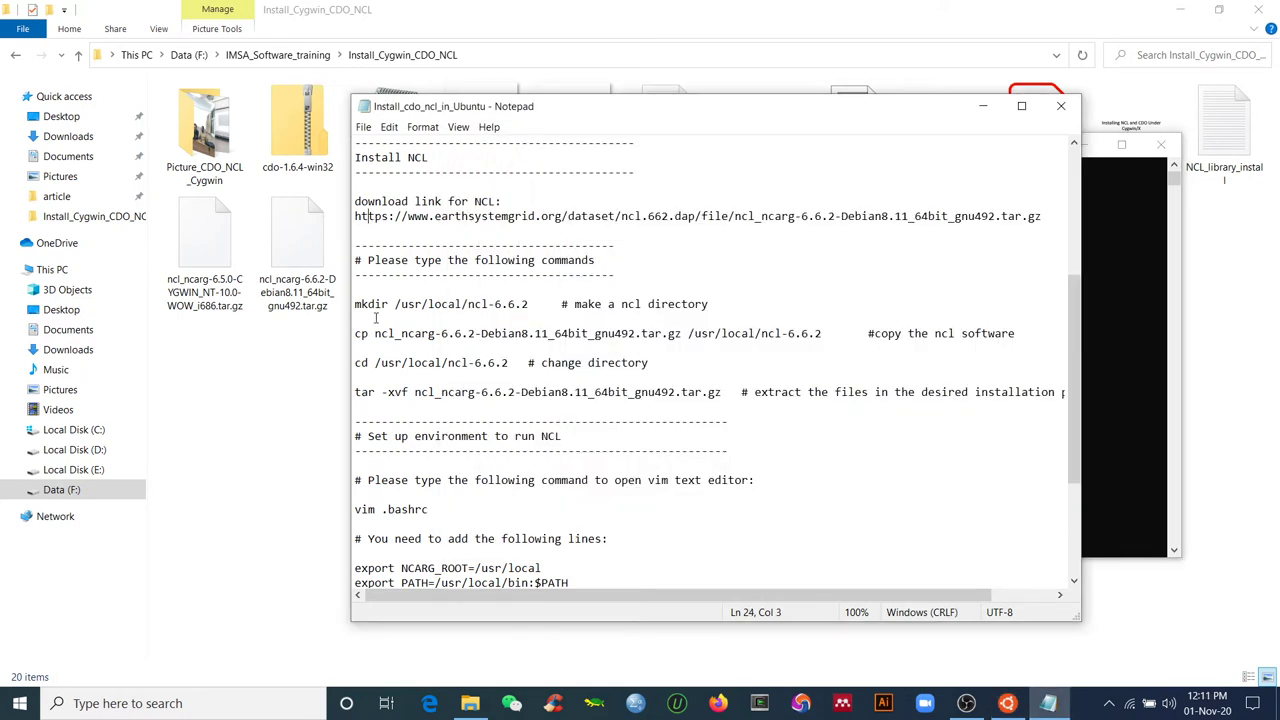
- Prefix the mkdir line in the notes with sudo and save the file
click(356, 304)
text(sudo)
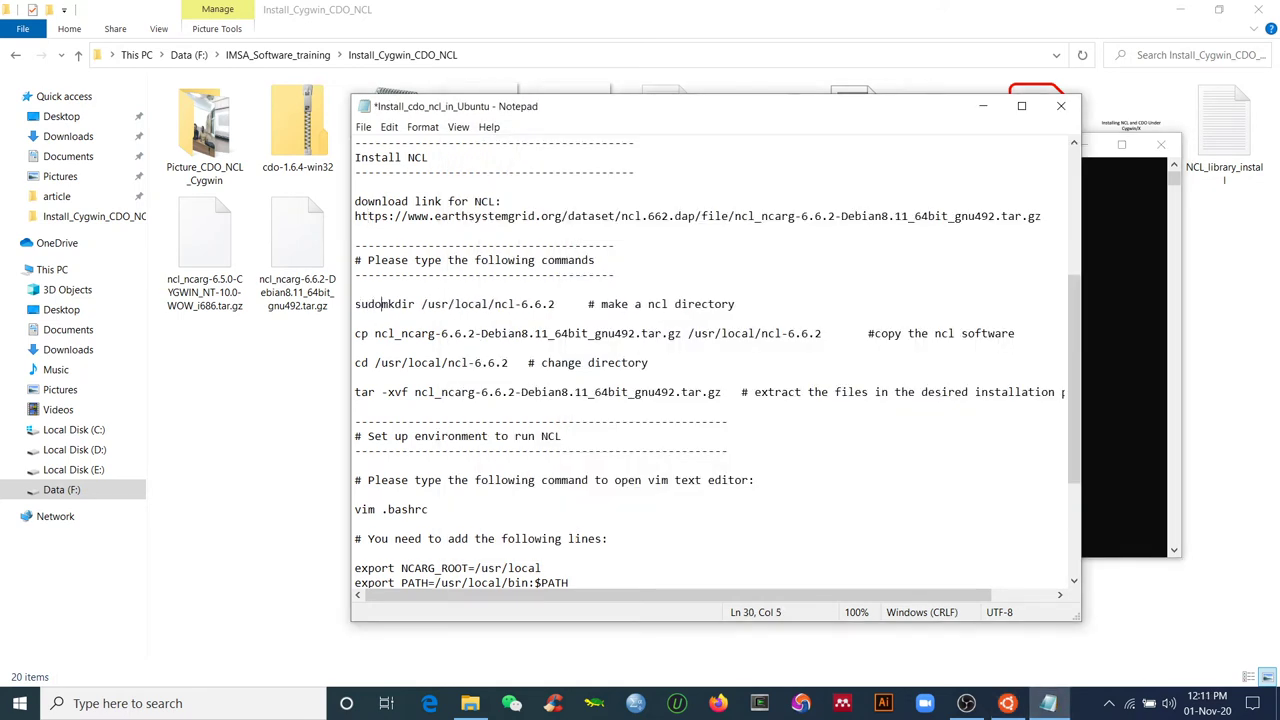
click(363, 127)
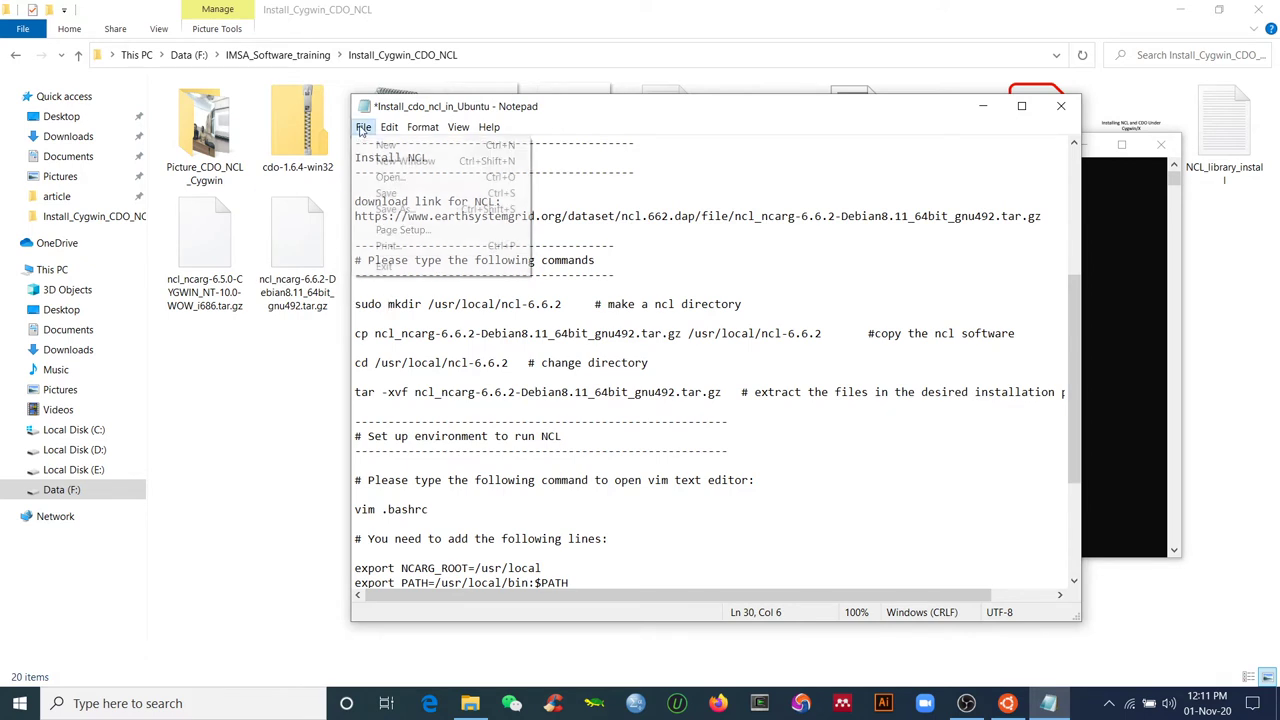
click(386, 194)
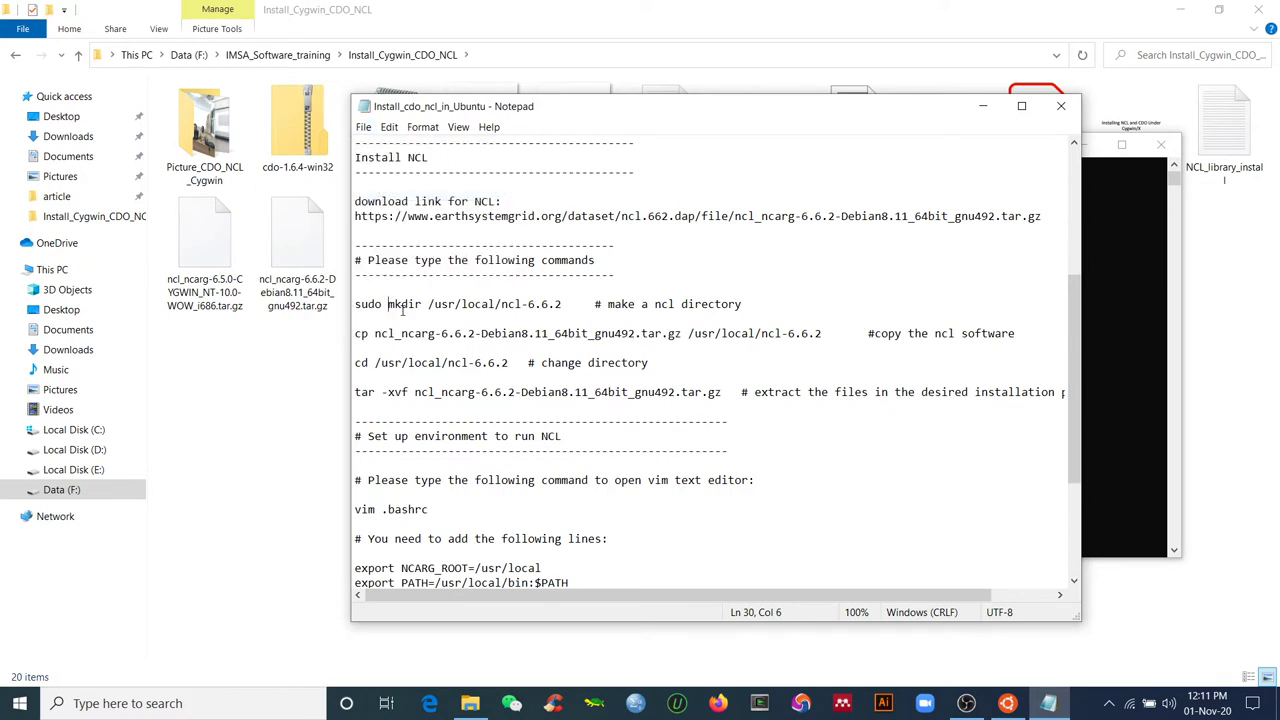
- Prefix the cp line with sudo as well and save the notes again
click(357, 336)
text(sudo)
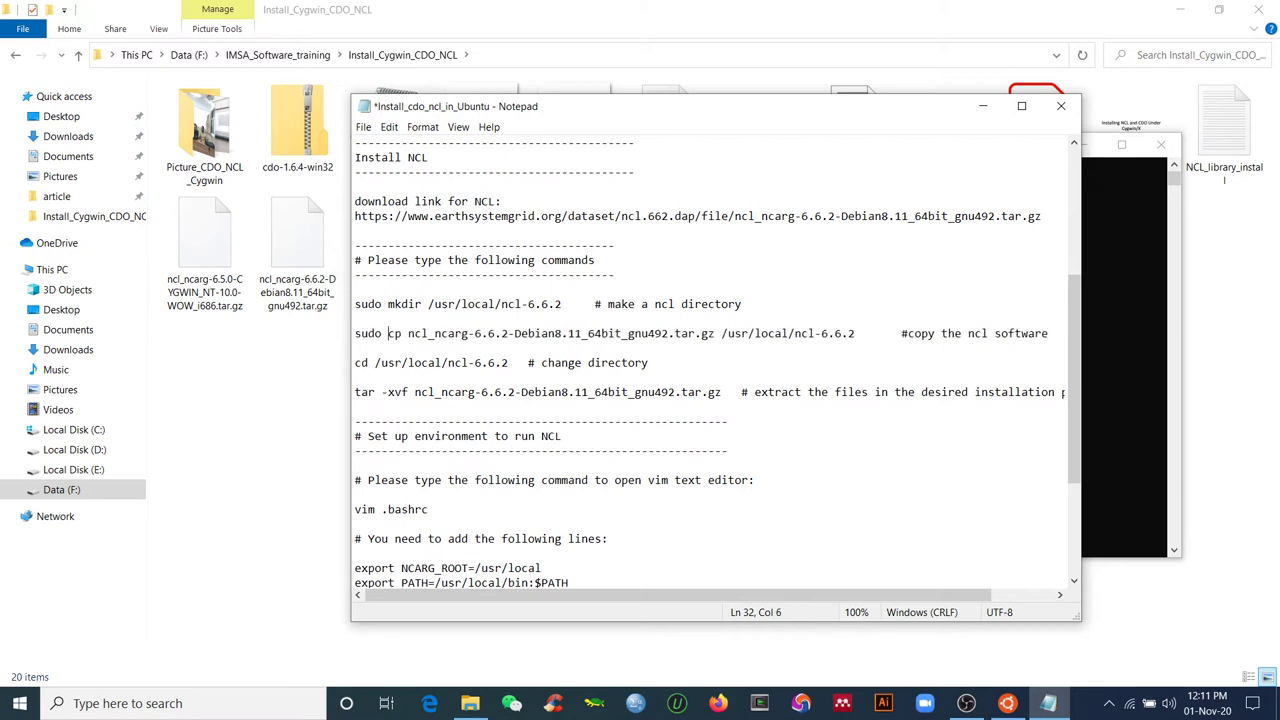
click(363, 127)
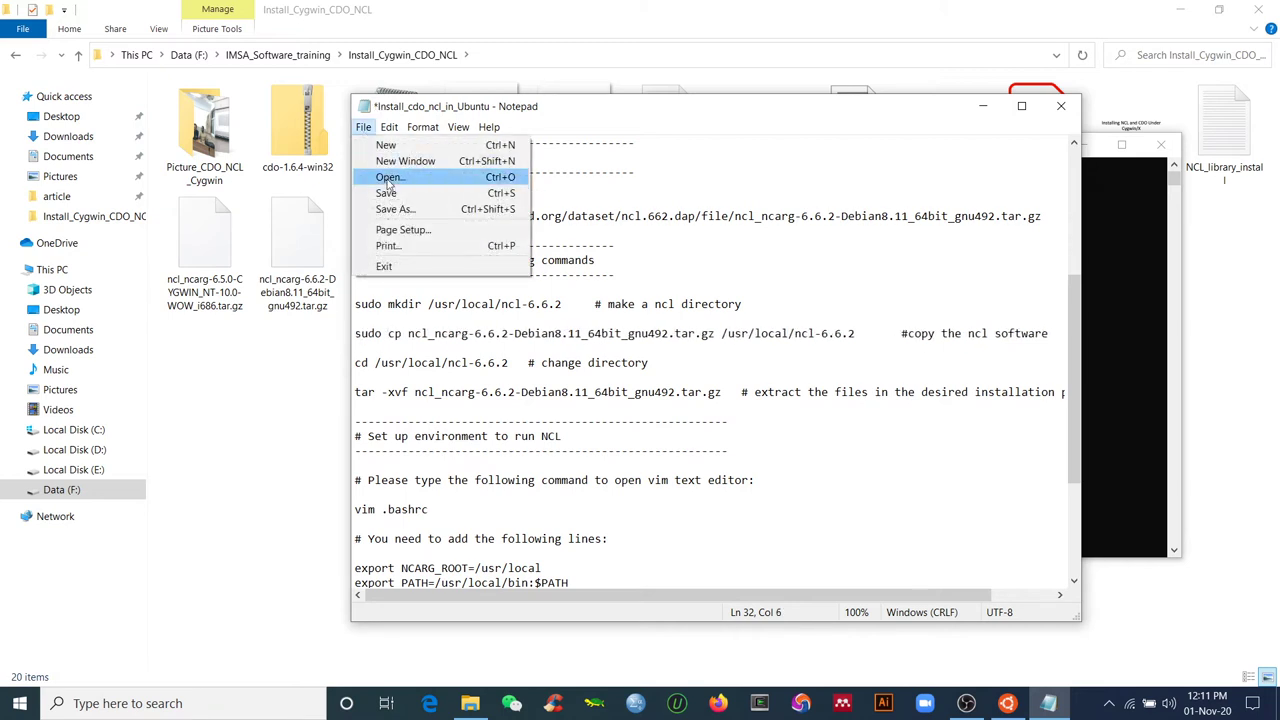
click(393, 192)
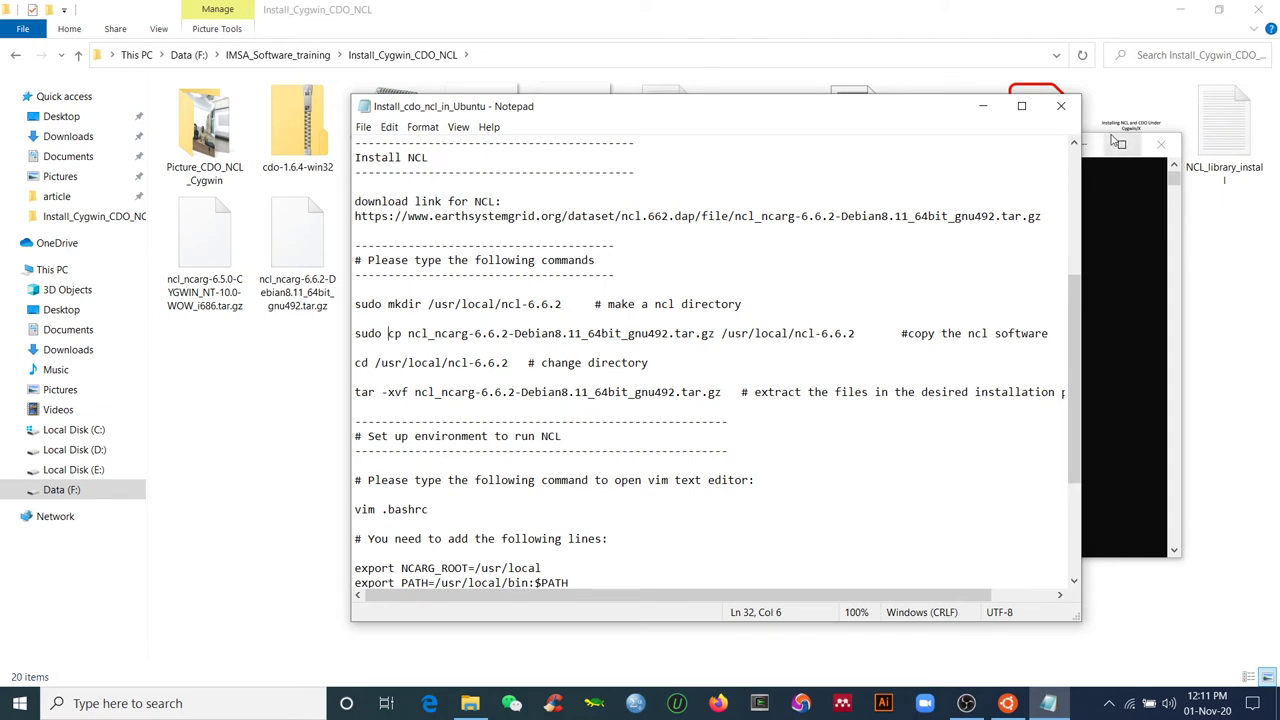
click(1144, 183)
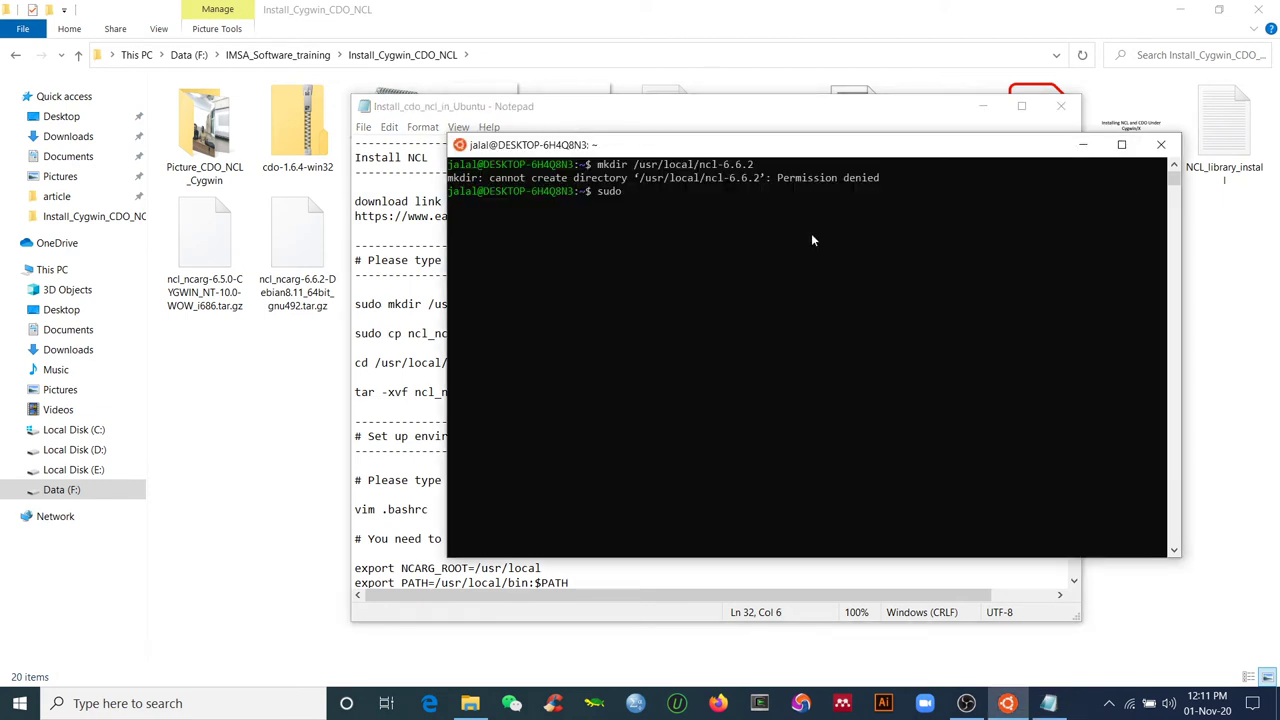
- Rerun the recalled command as sudo mkdir /usr/local/ncl-6.6.2, which completes without error
key(BackSpace)
key(BackSpace)
key(BackSpace)
key(BackSpace)
key(Up)
key(Left)
text(sudo)
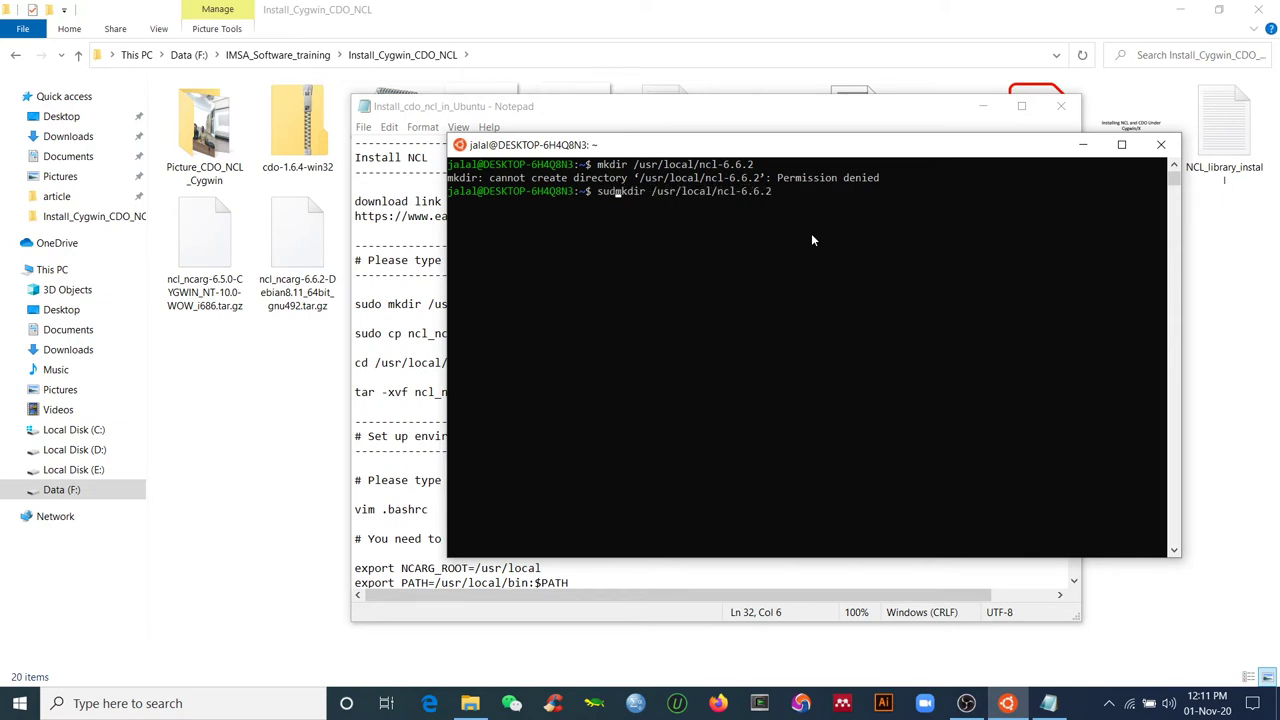
key(Return)
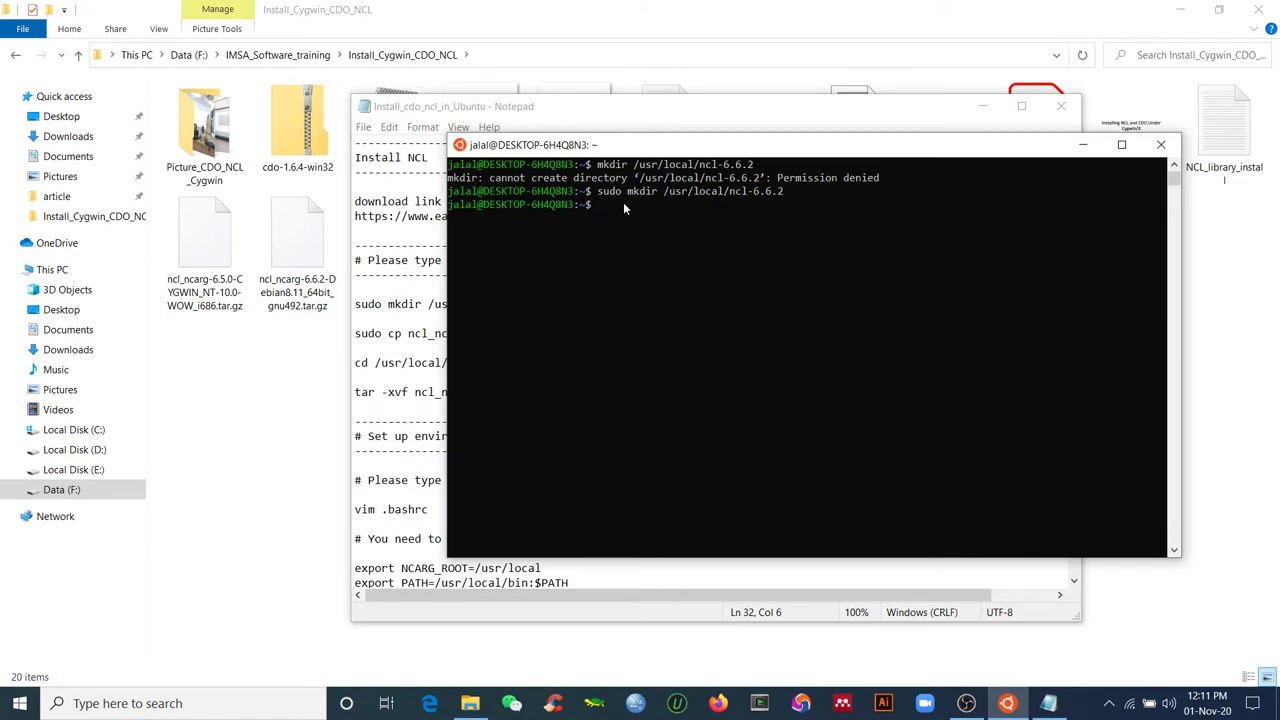
click(395, 314)
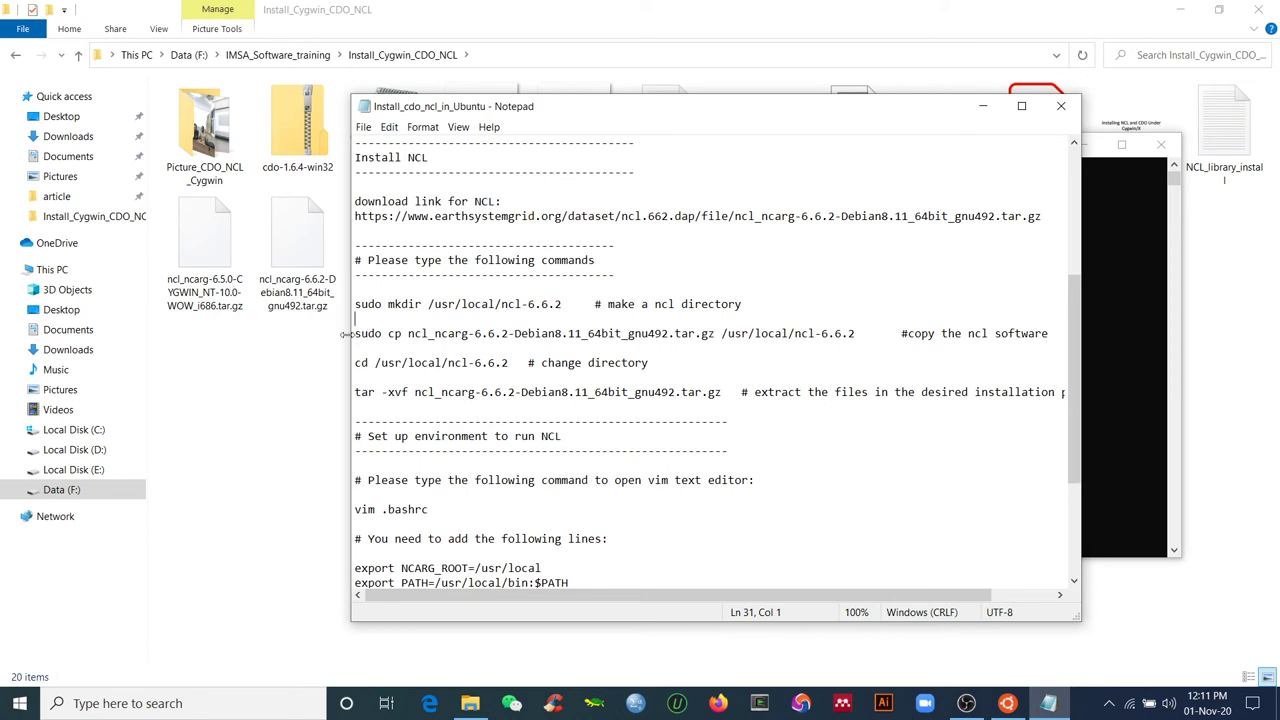
- Check the Install_Cygwin_CDO_NCL folder path in File Explorer's address bar
click(258, 358)
click(467, 59)
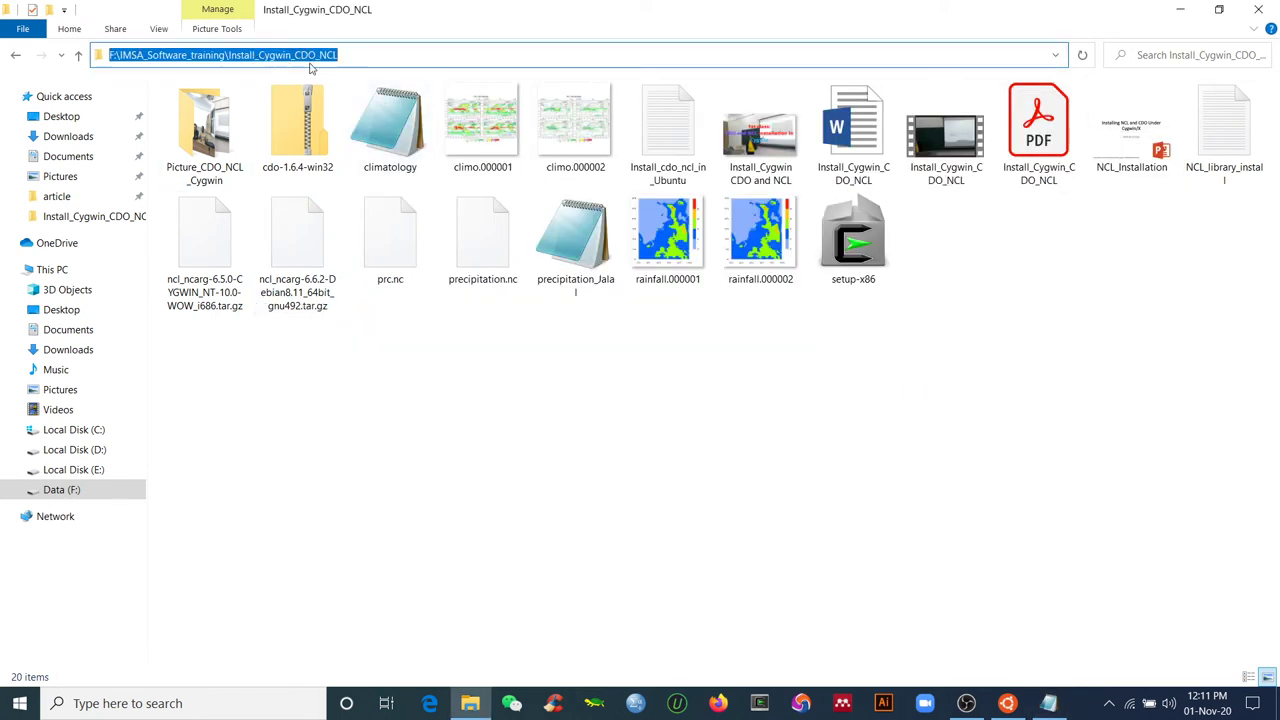
click(313, 396)
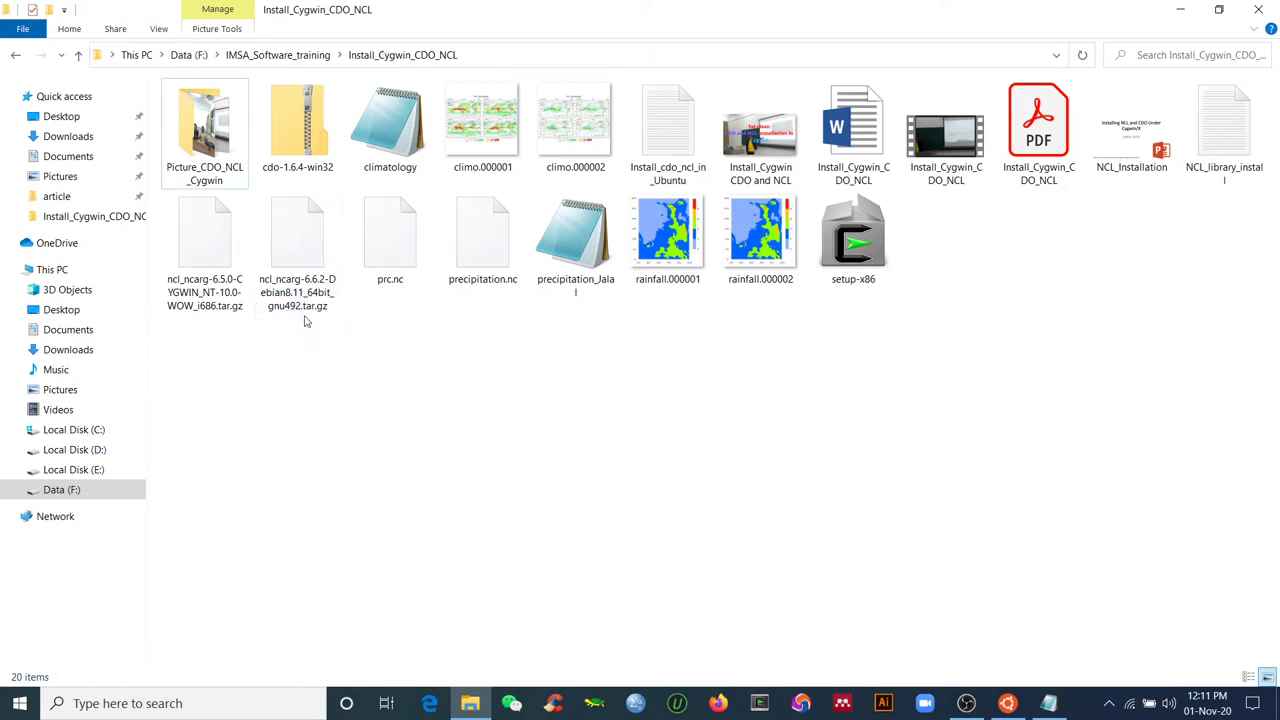
click(1007, 703)
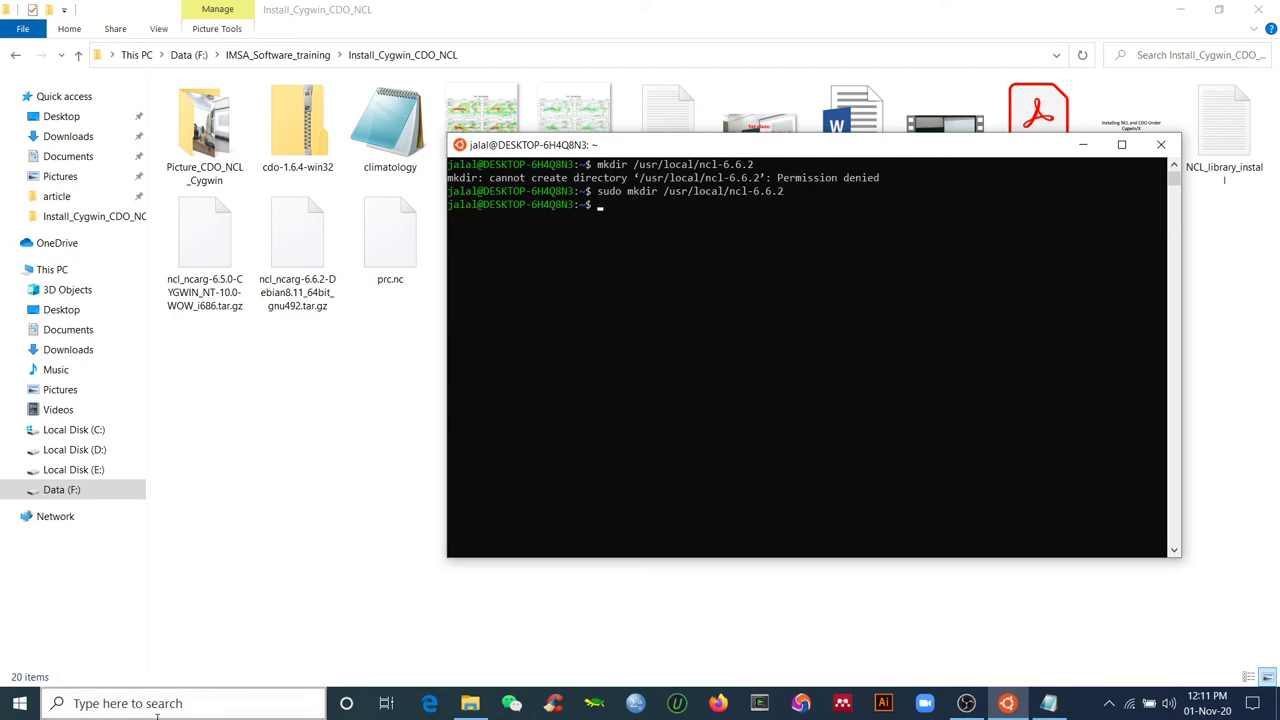
- Launch a second Ubuntu terminal from Windows search, move it aside, and type cd
click(61, 703)
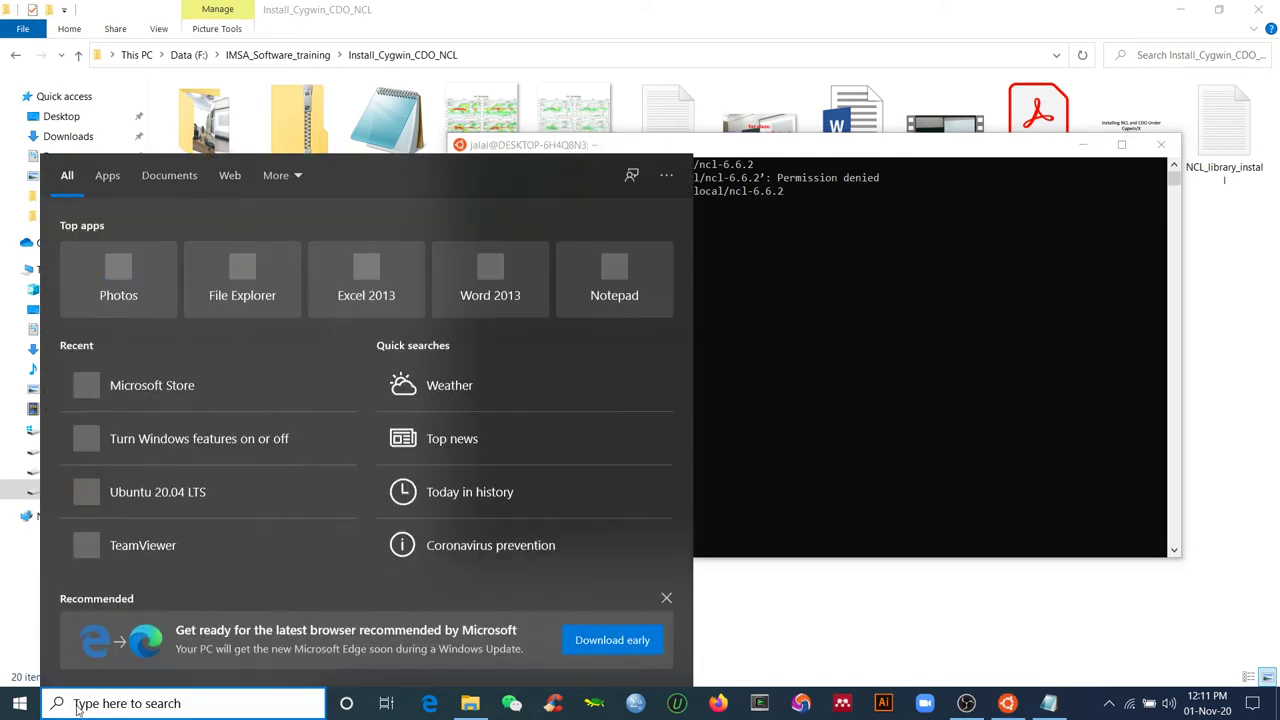
text(g)
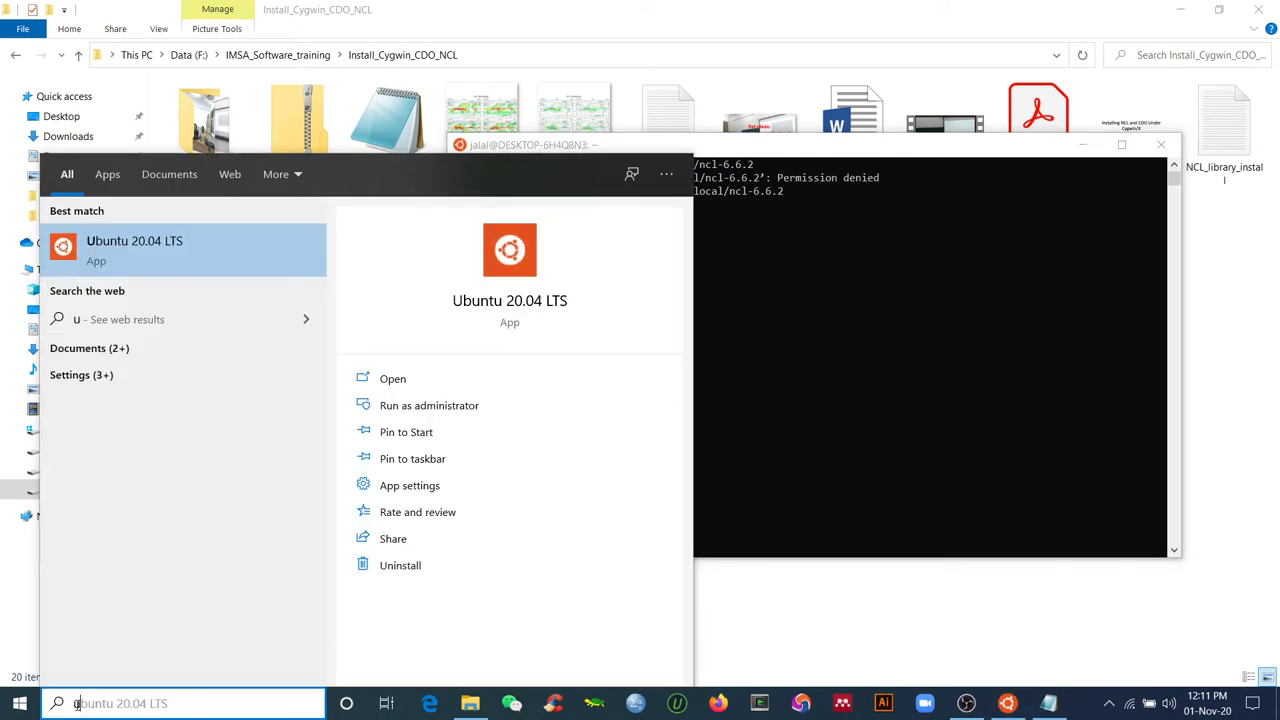
click(443, 380)
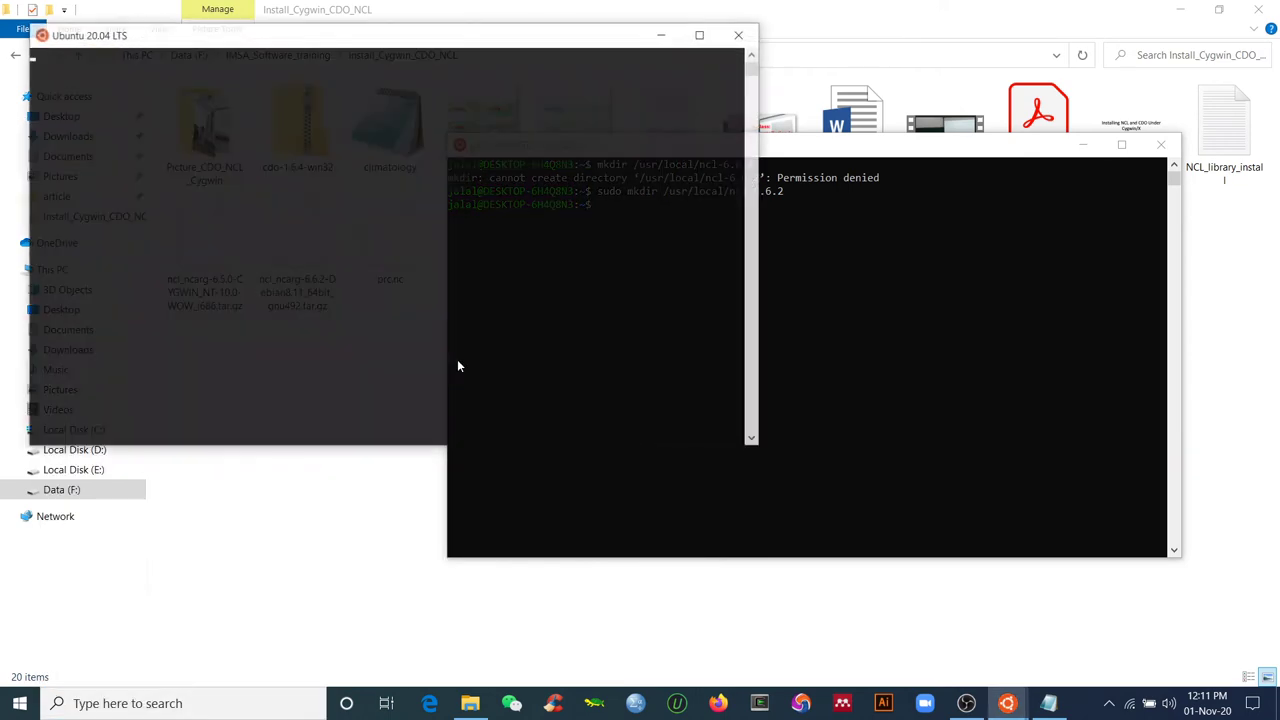
drag(502, 46, 891, 250)
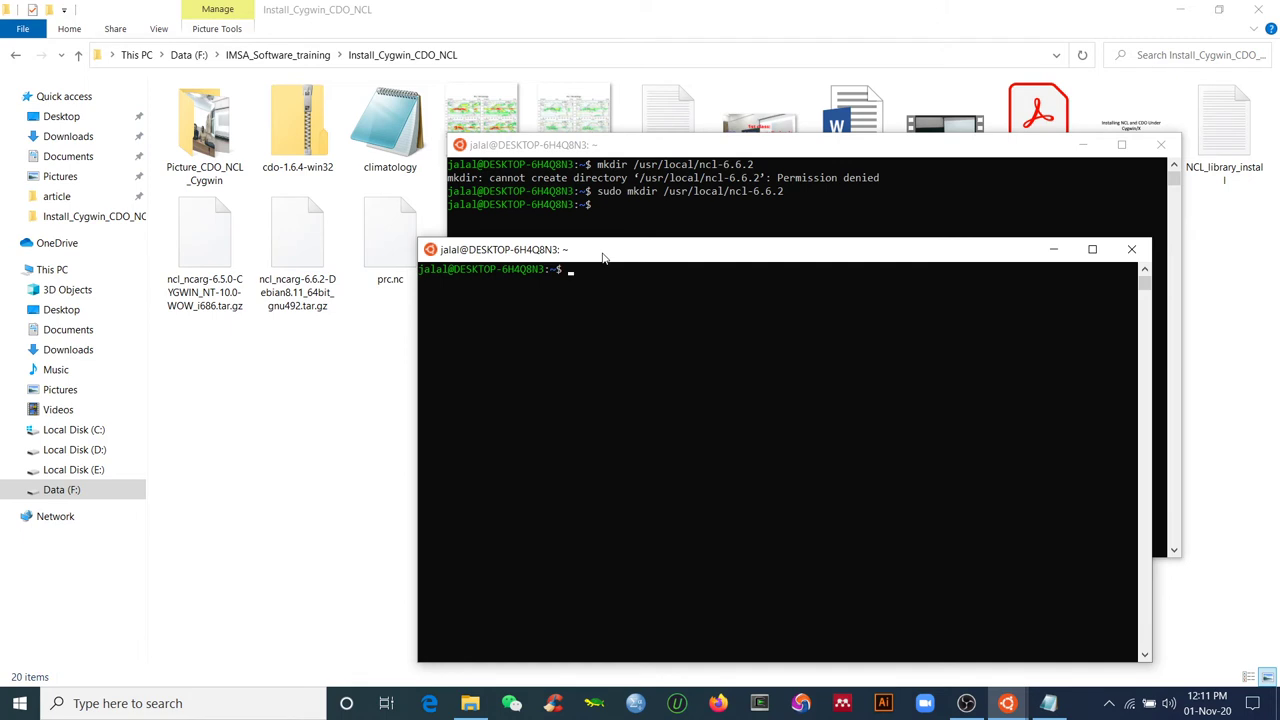
text(cd)
click(513, 62)
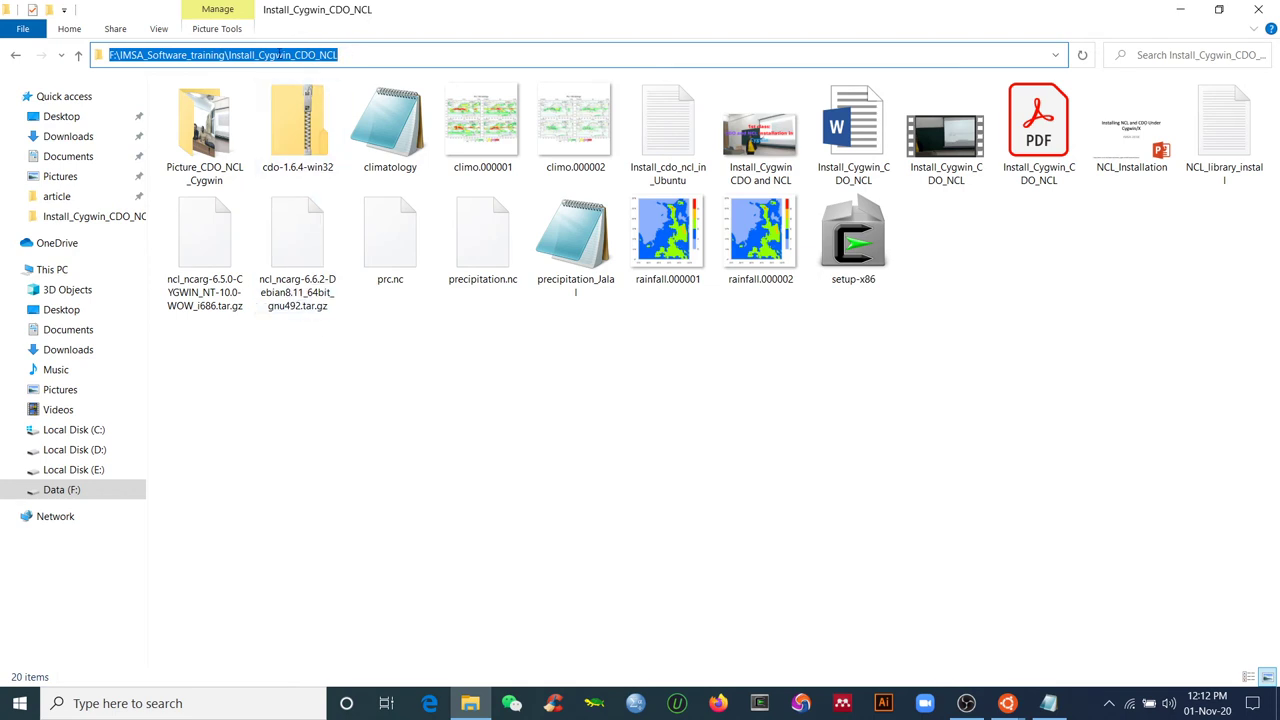
- Begin the cd path with /mnt/ in the second terminal, checking the folder's Windows path
click(1007, 703)
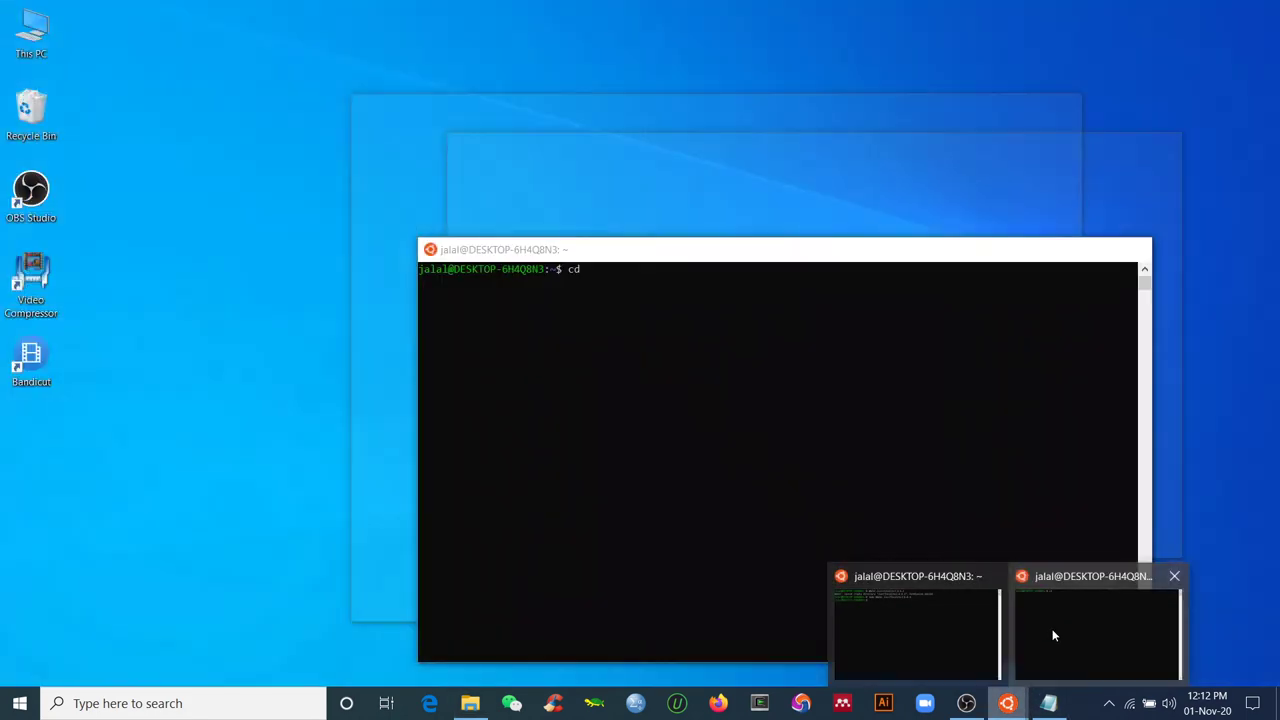
click(1053, 635)
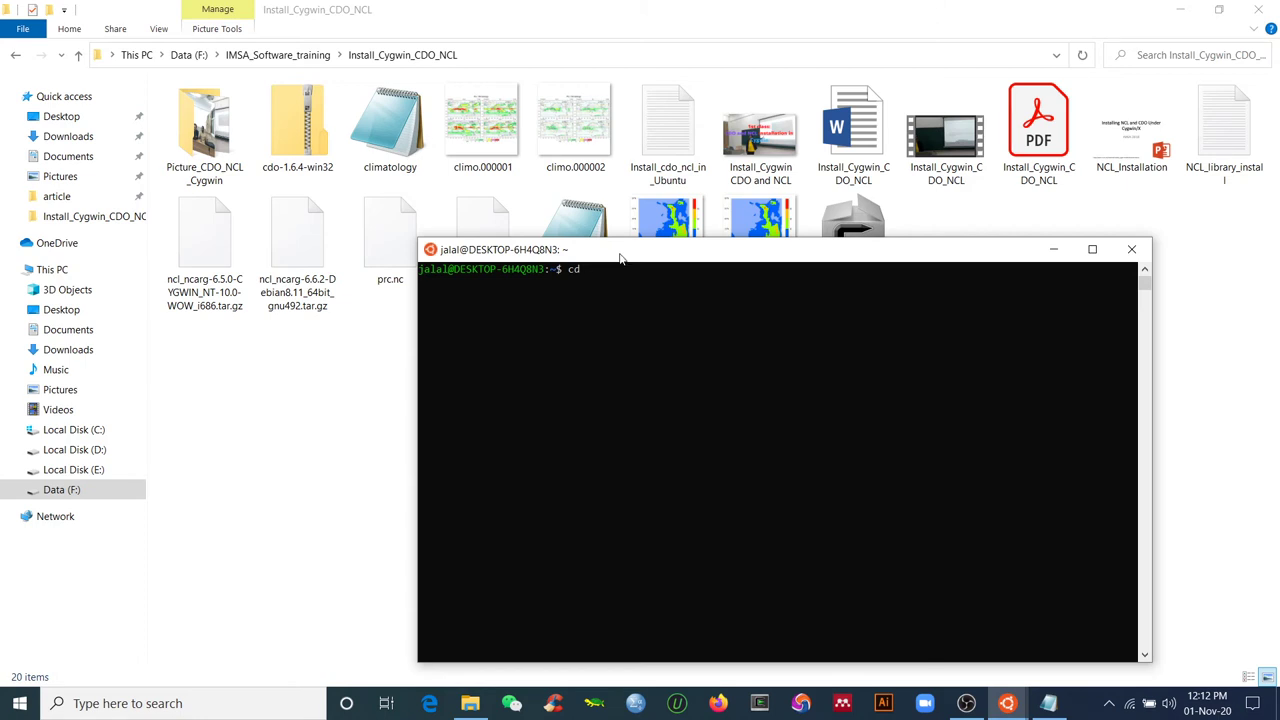
text(/mnt/)
click(494, 57)
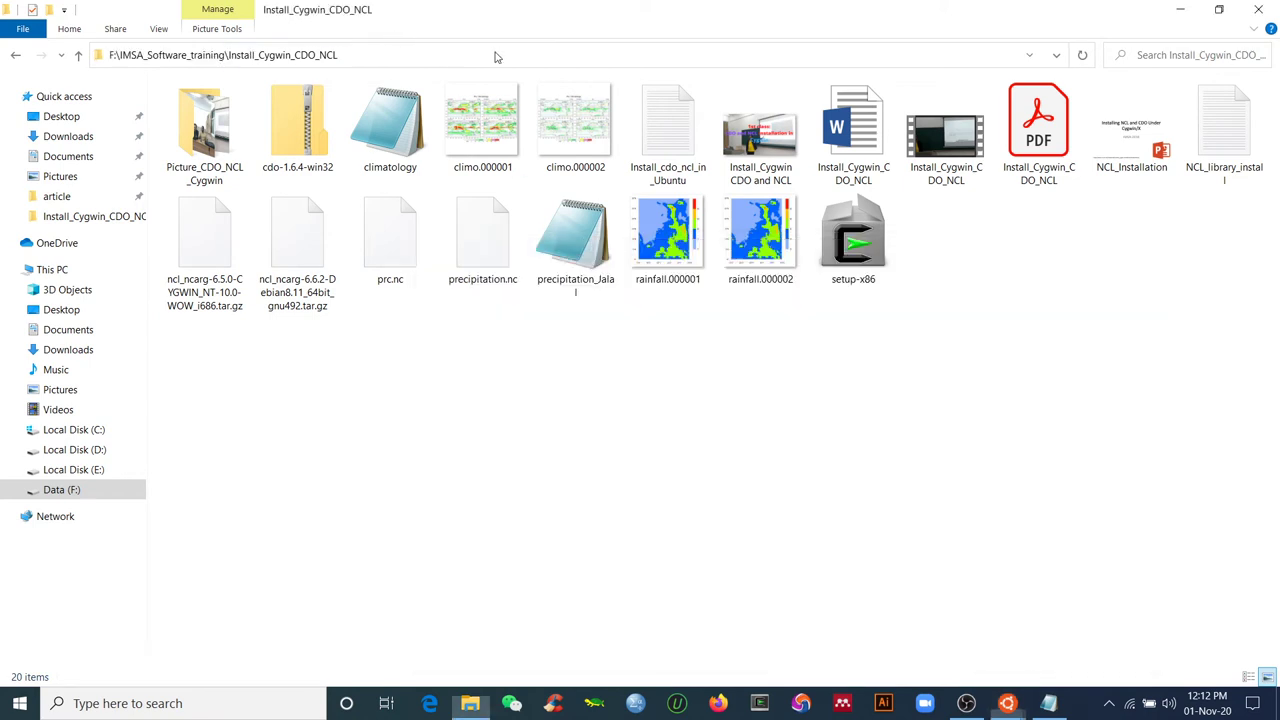
right_click(320, 58)
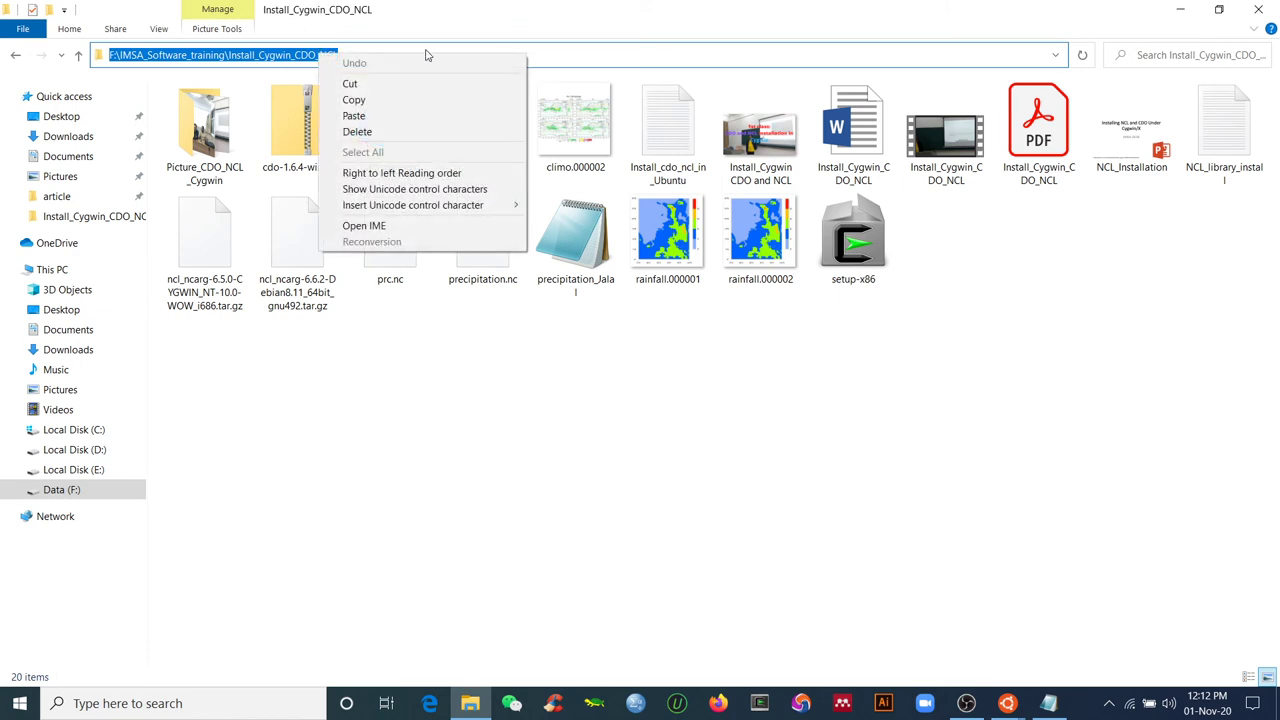
click(539, 22)
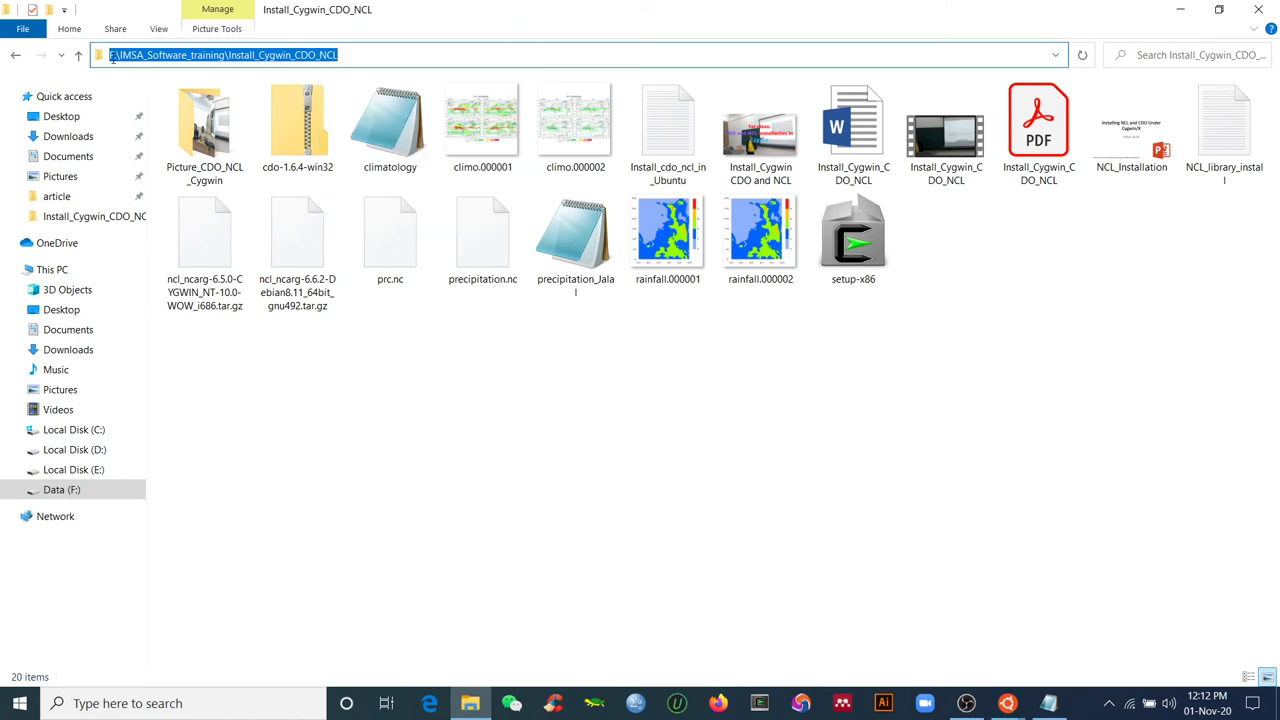
click(1007, 703)
click(1050, 652)
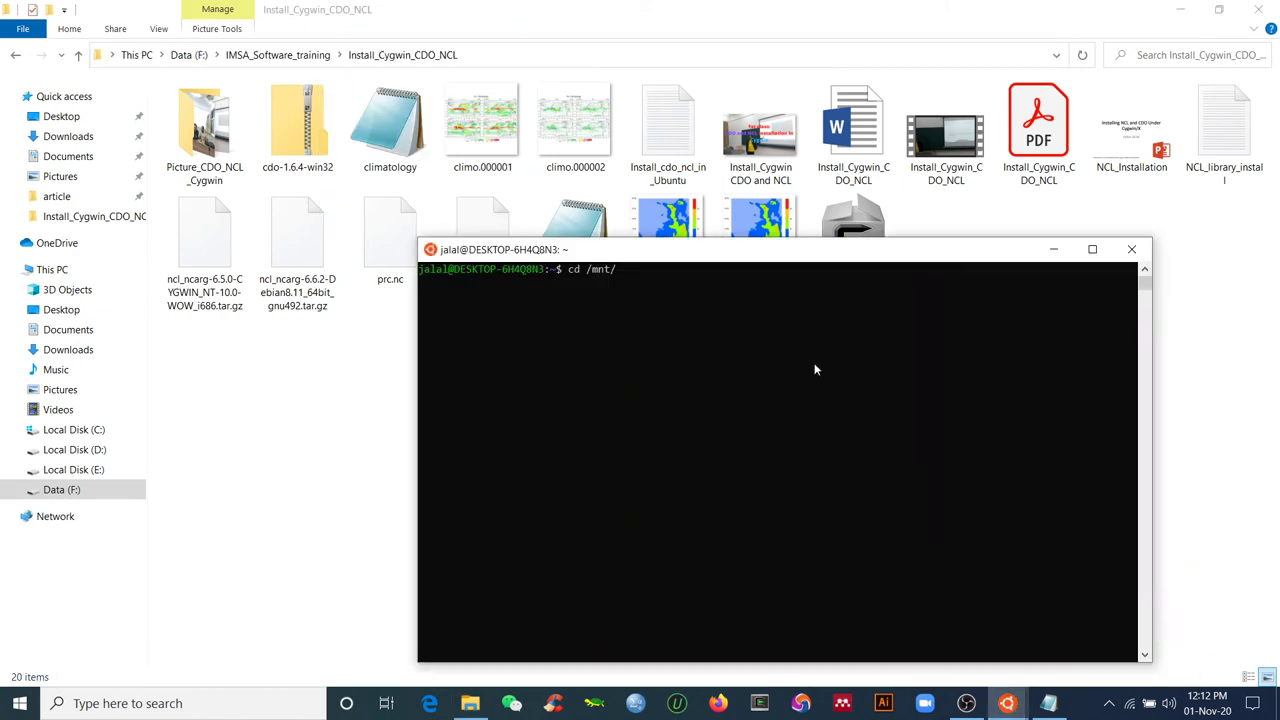
- Complete the path to f/IMSA_Software_training/Install_Cygwin_CDO_NCL using Tab completion
text(f/IMS)
key(Tab)
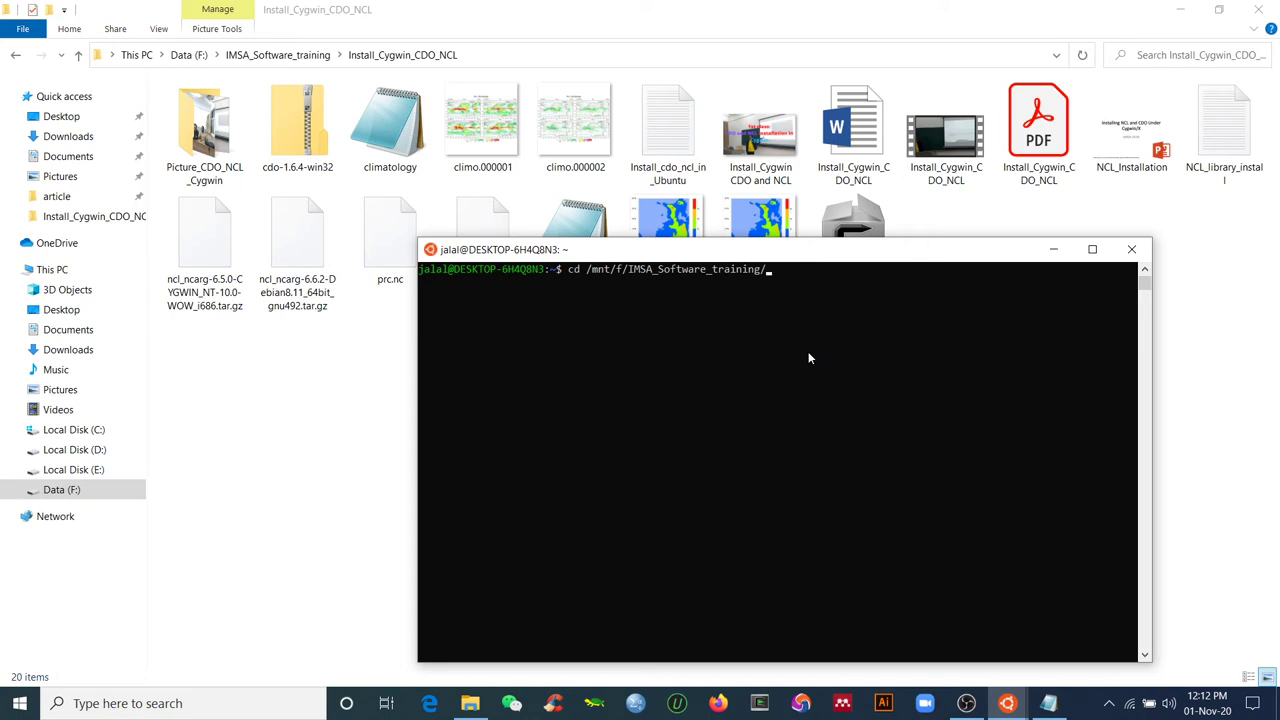
text(IN)
key(BackSpace)
text(n)
key(Tab)
- Enter the Install_Cygwin_CDO_NCL folder and copy the sudo cp command line from the install notes
key(Return)
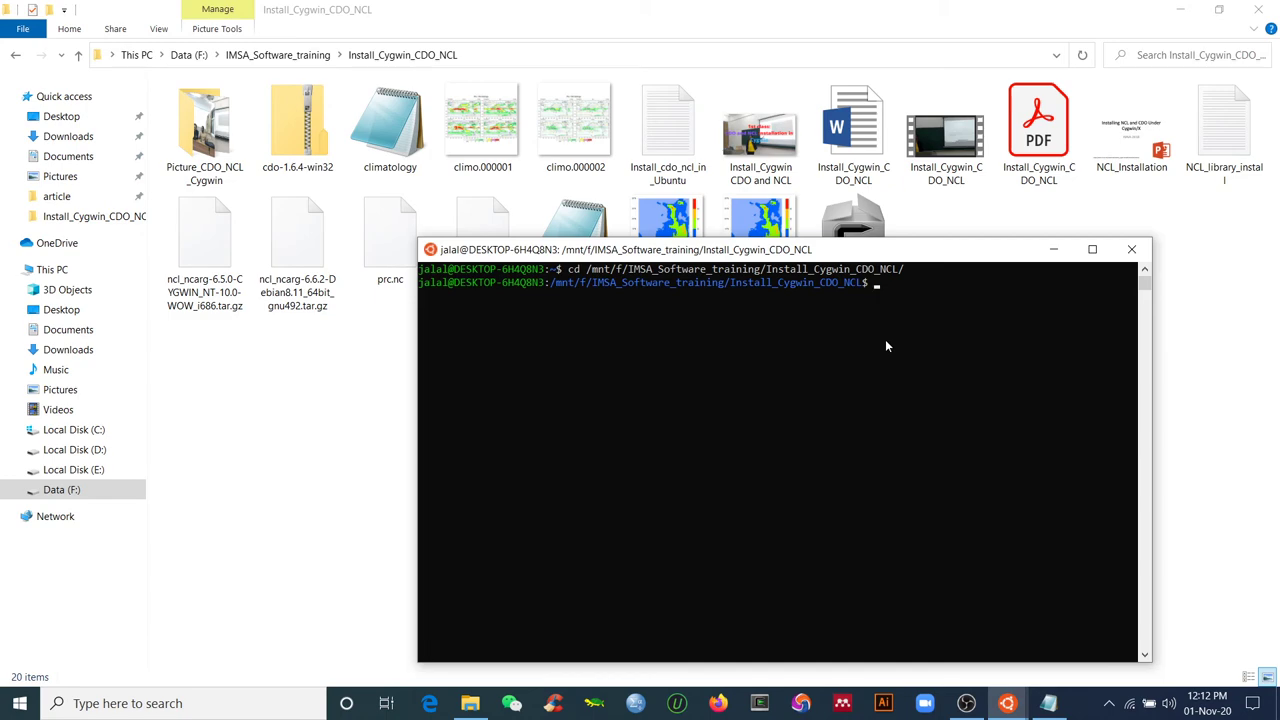
click(1048, 703)
drag(357, 333, 632, 333)
click(562, 347)
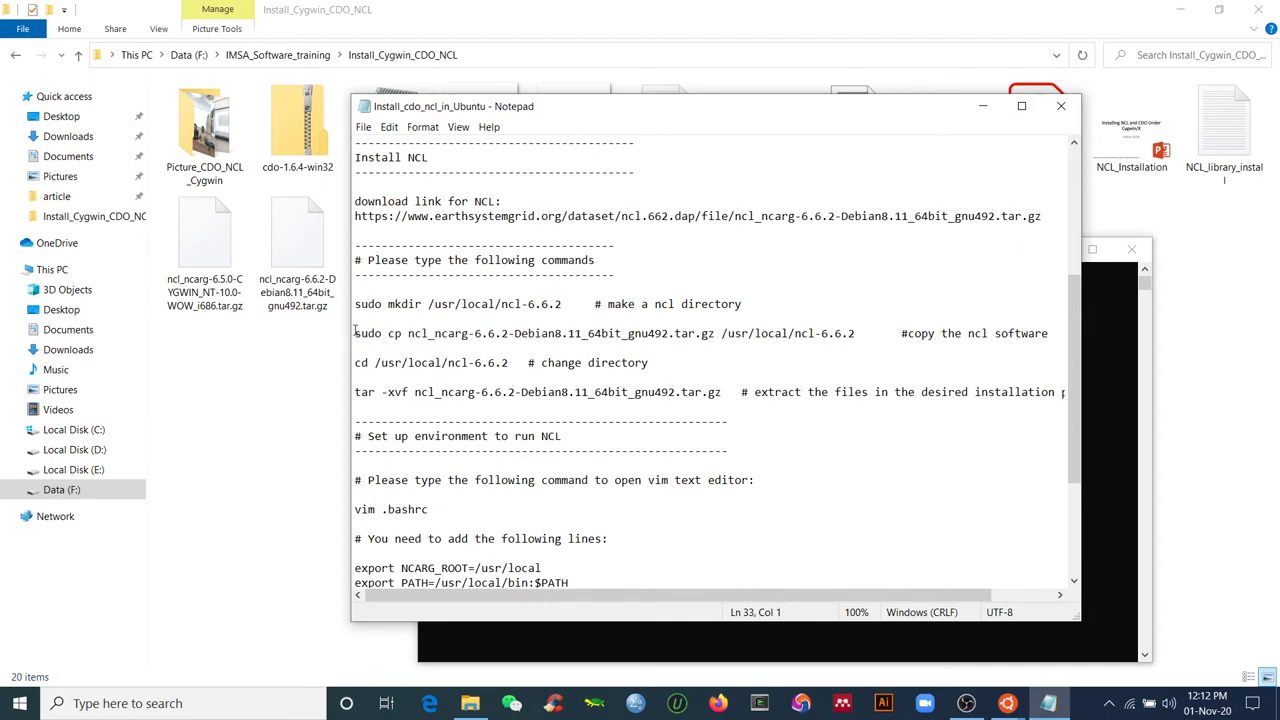
drag(355, 333, 714, 333)
click(745, 354)
drag(356, 333, 855, 334)
right_click(846, 337)
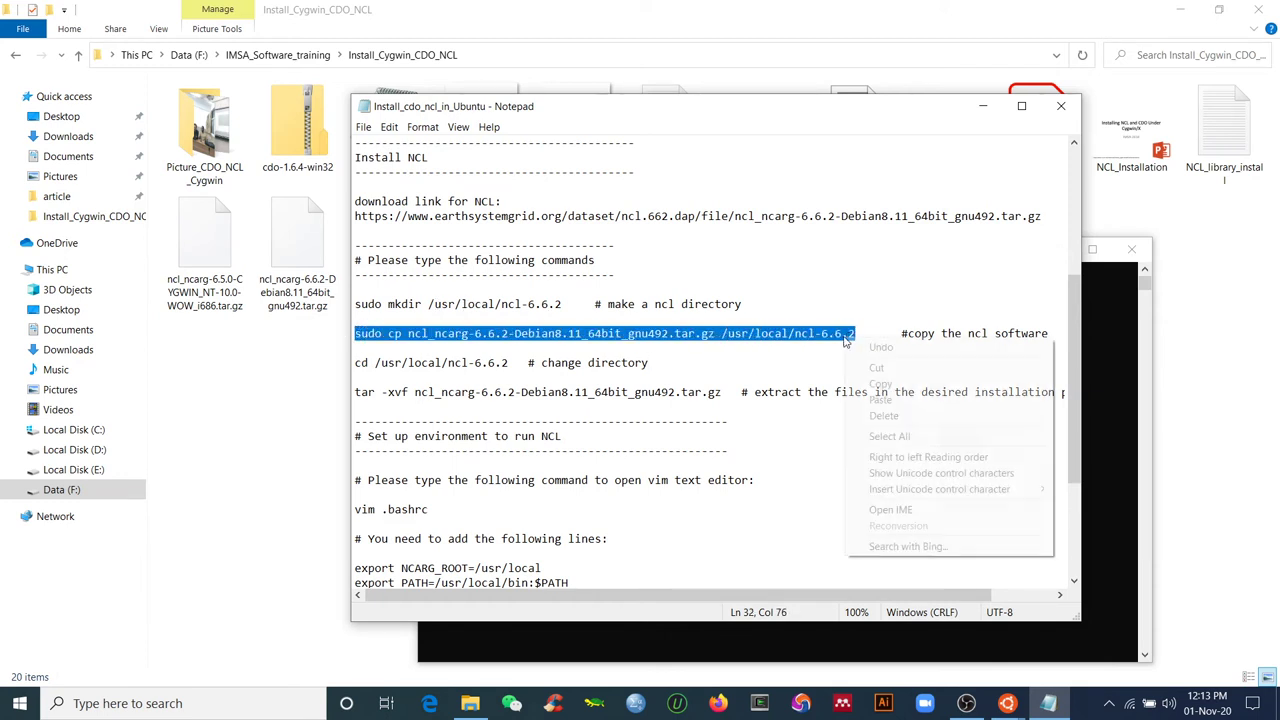
click(880, 385)
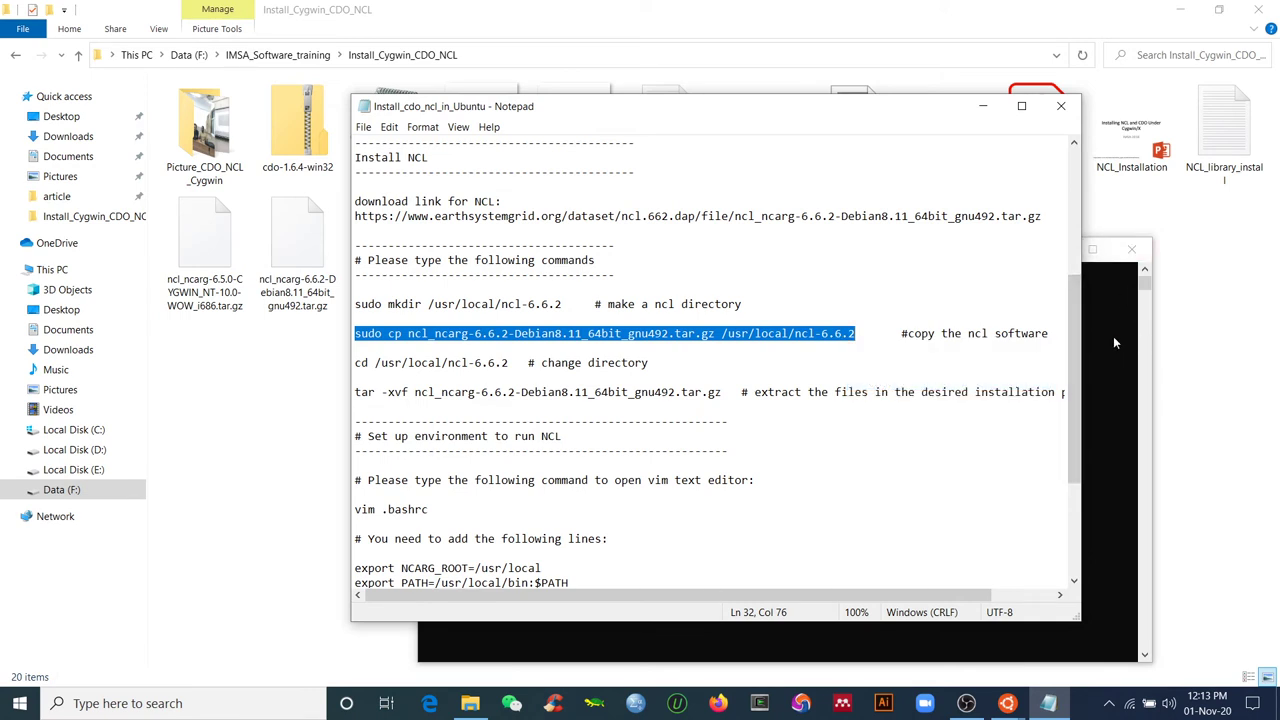
- Run the sudo cp command with the password to copy the NCL archive into /usr/local/ncl-6.6.2
click(1125, 424)
right_click(890, 361)
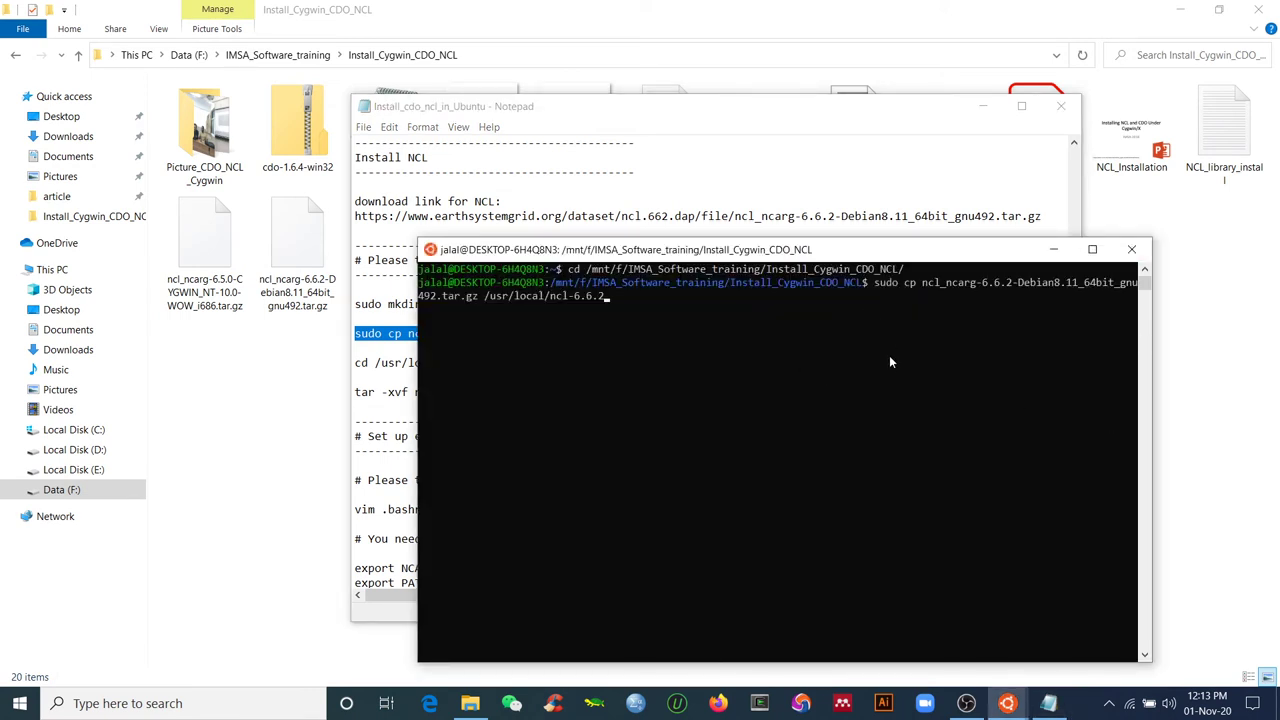
key(Return)
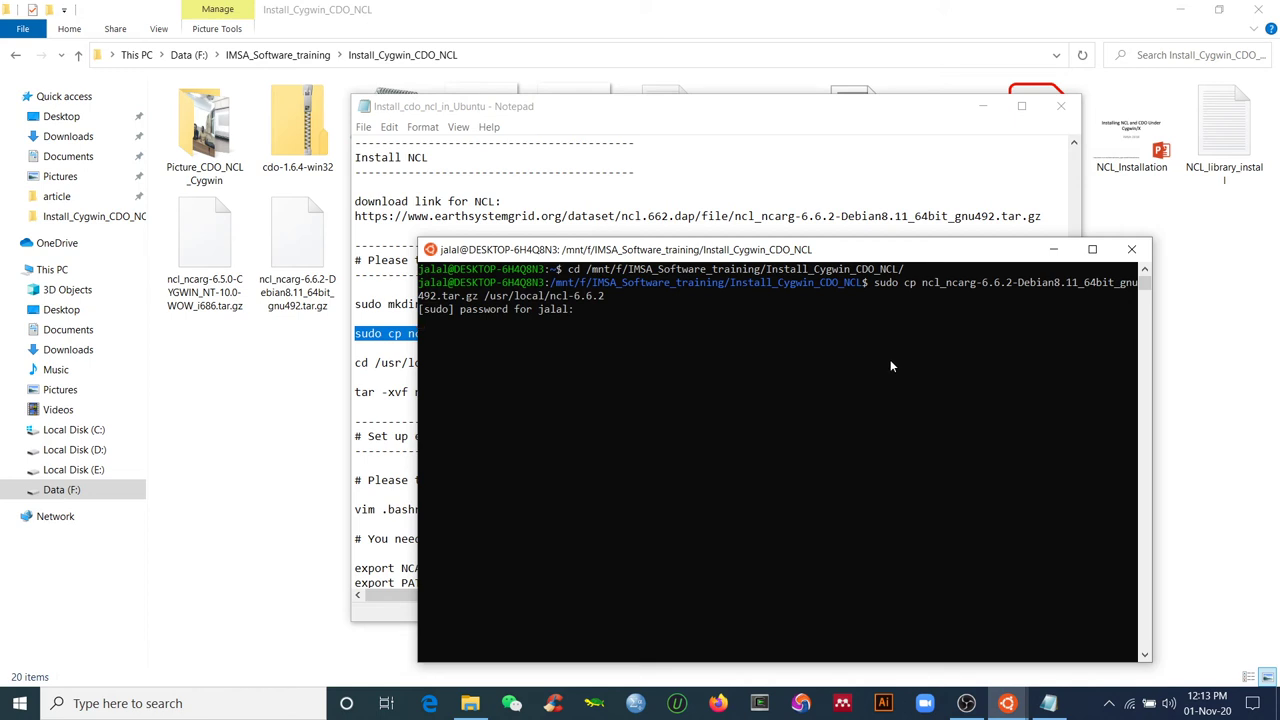
key(Return)
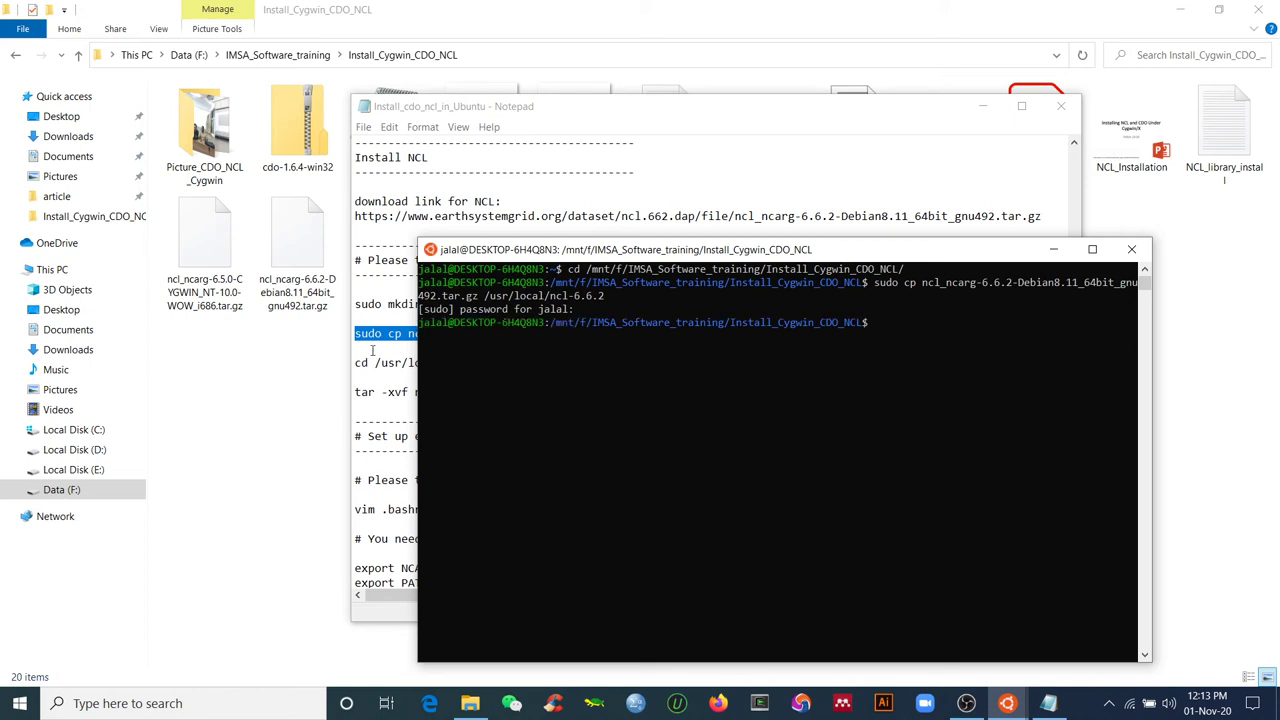
click(372, 349)
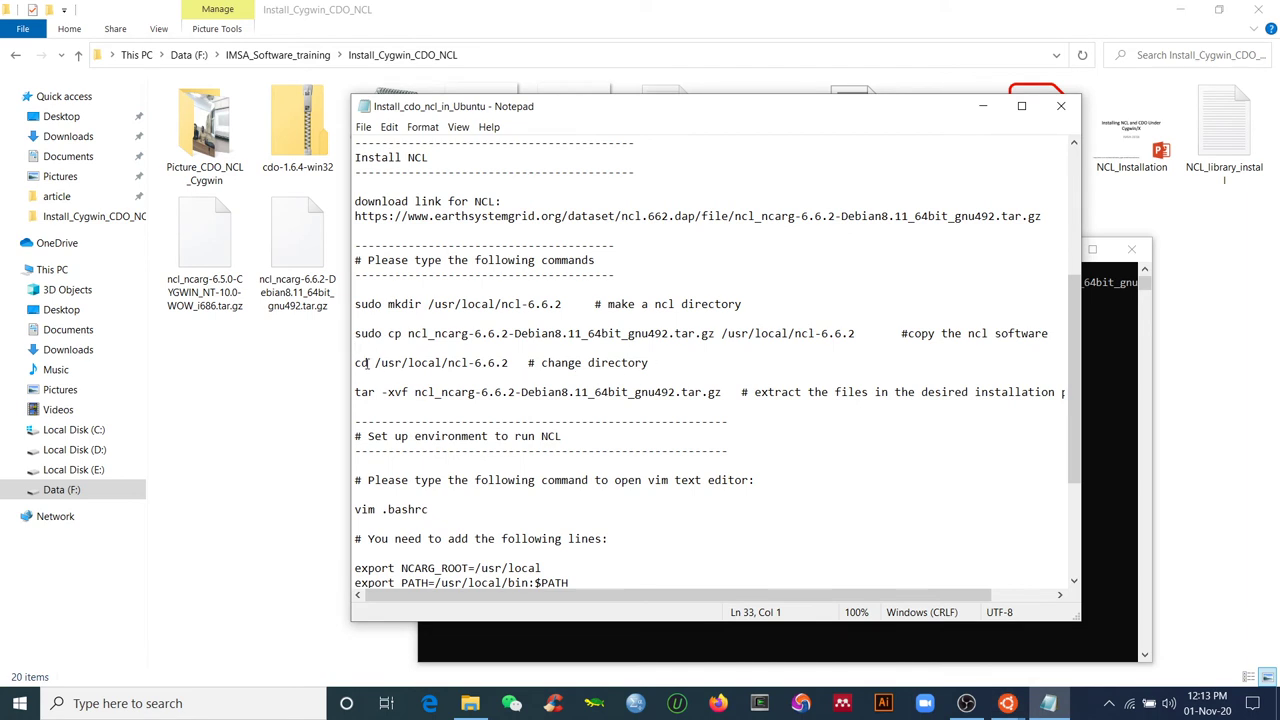
- Reposition the first terminal and copy the cd /usr/local/ncl-6.6.2 line from the notes
click(1007, 703)
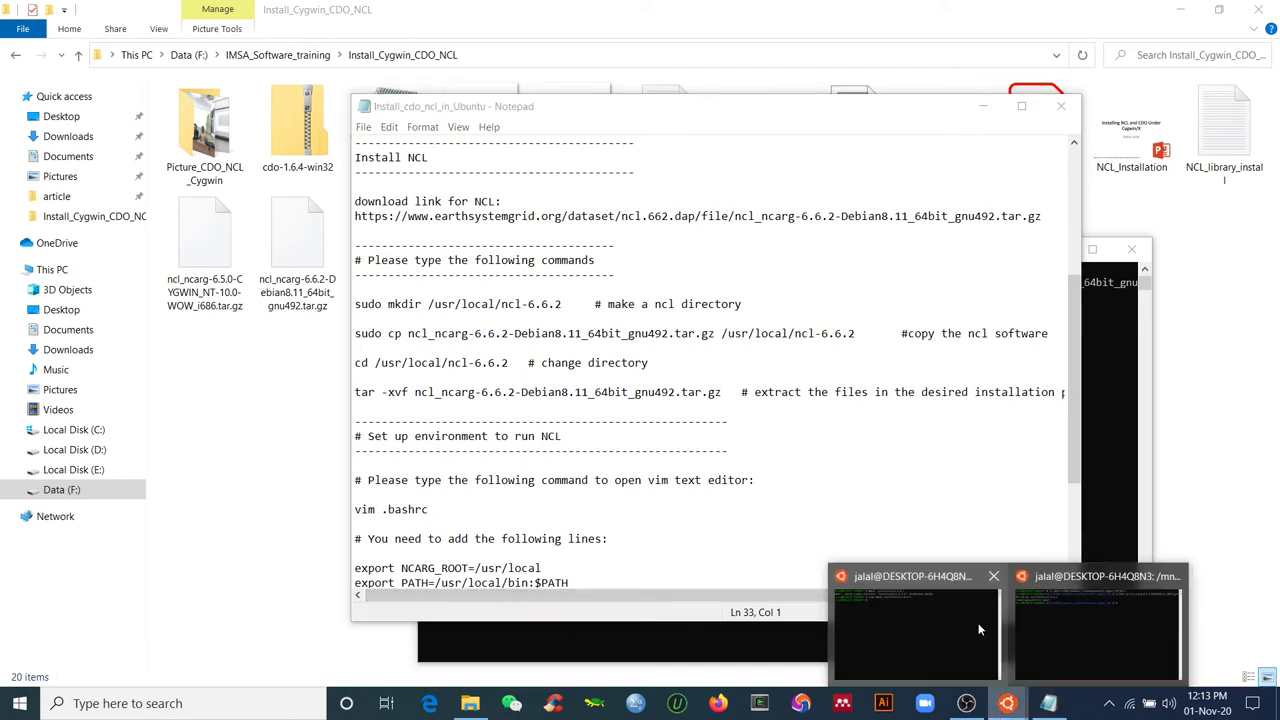
click(979, 629)
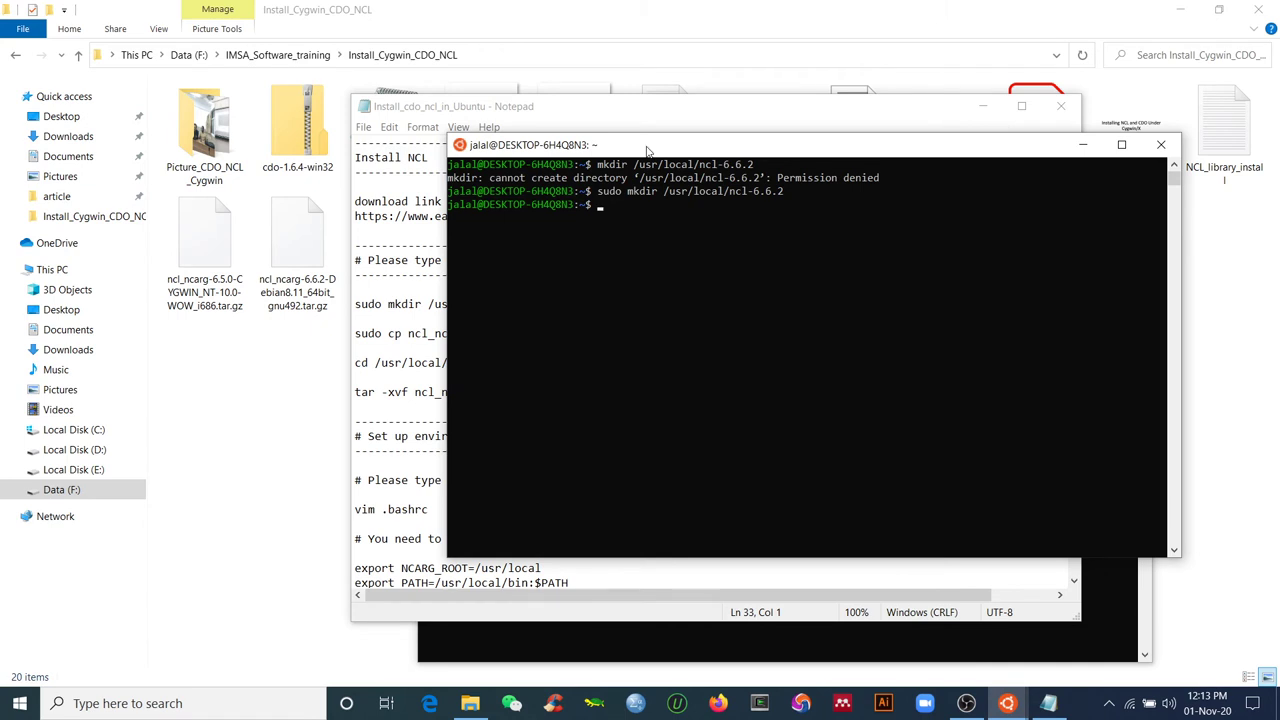
drag(648, 148, 732, 176)
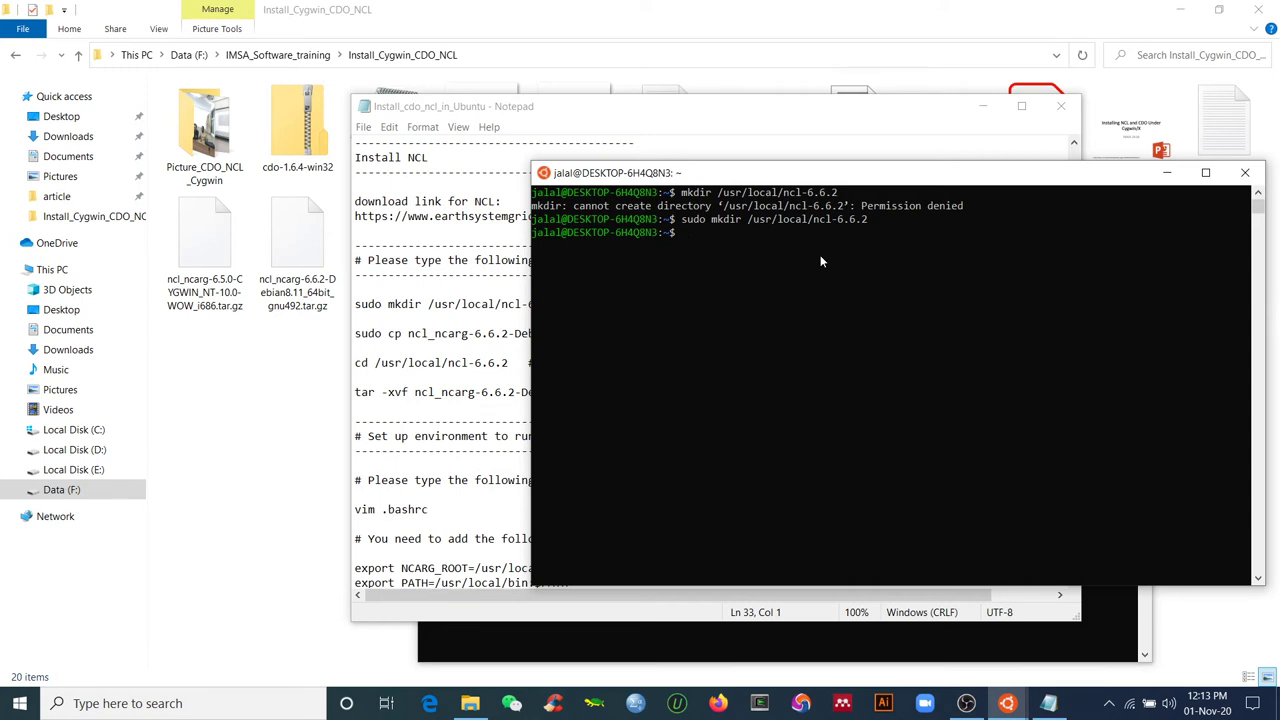
text(cd)
click(450, 348)
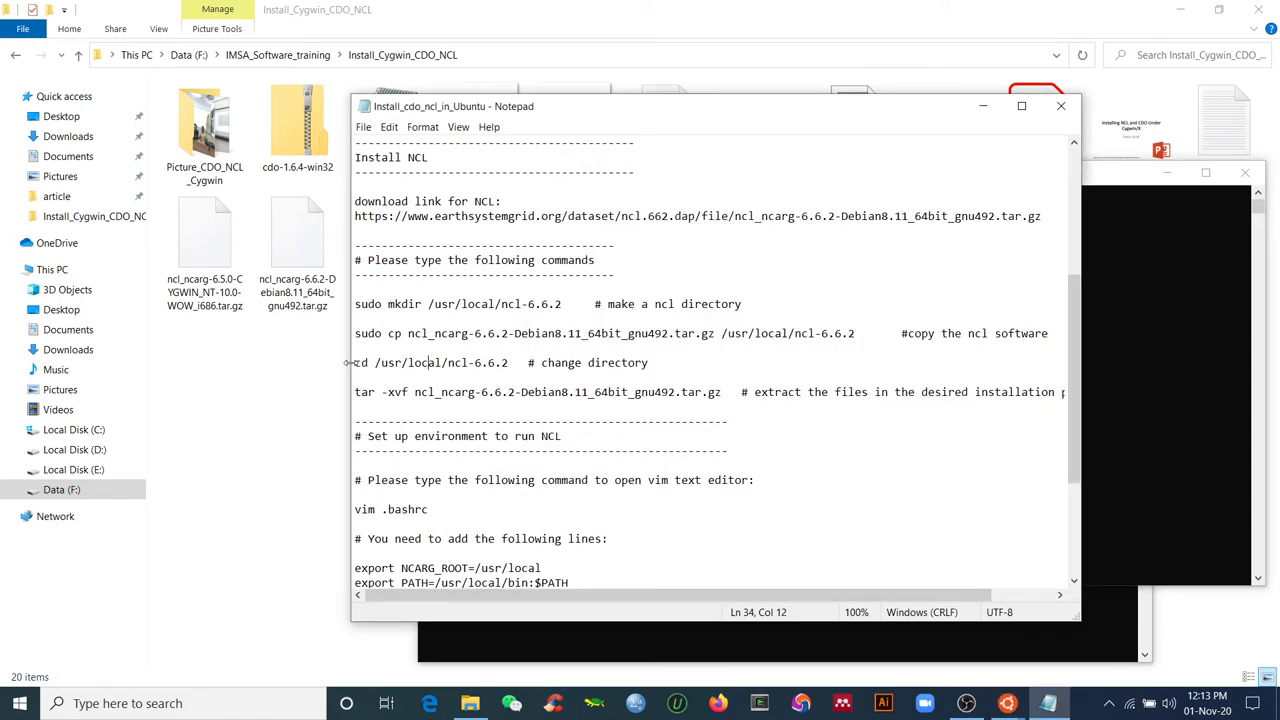
drag(357, 363, 509, 363)
right_click(510, 364)
click(515, 409)
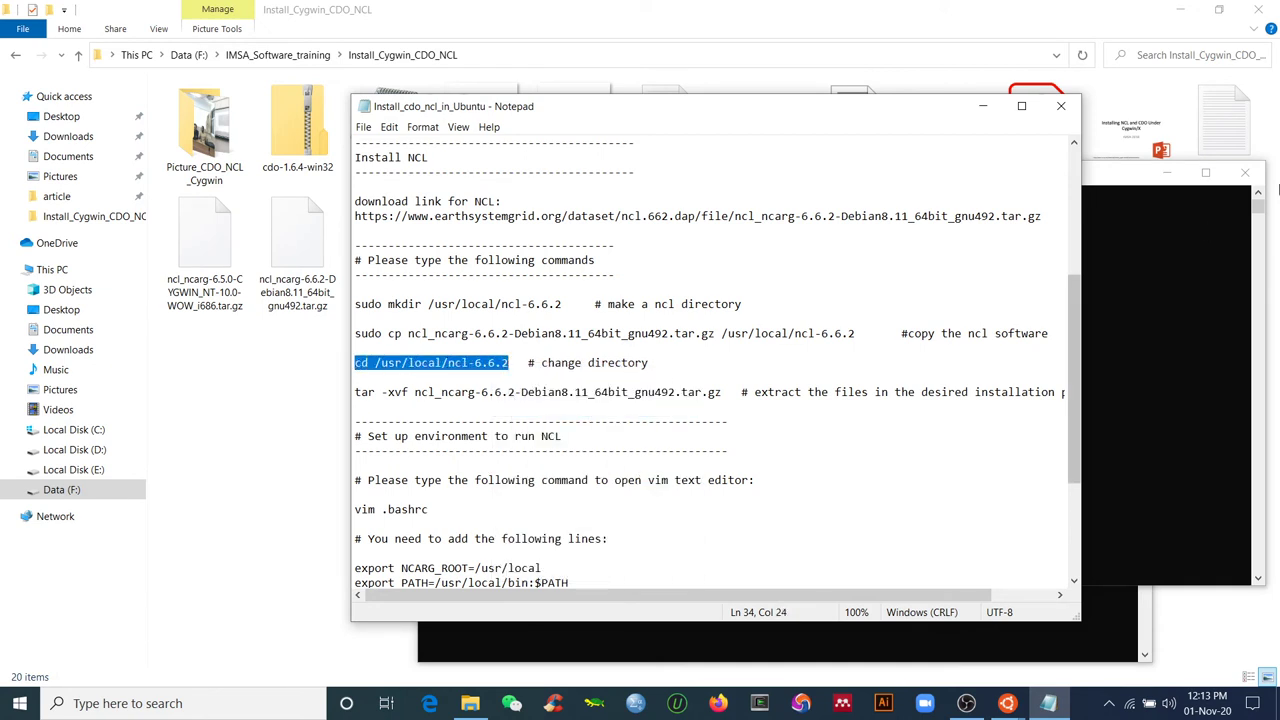
- Change into /usr/local/ncl-6.6.2 and run ls to confirm the ncl_ncarg-6.6.2 archive is there
click(843, 238)
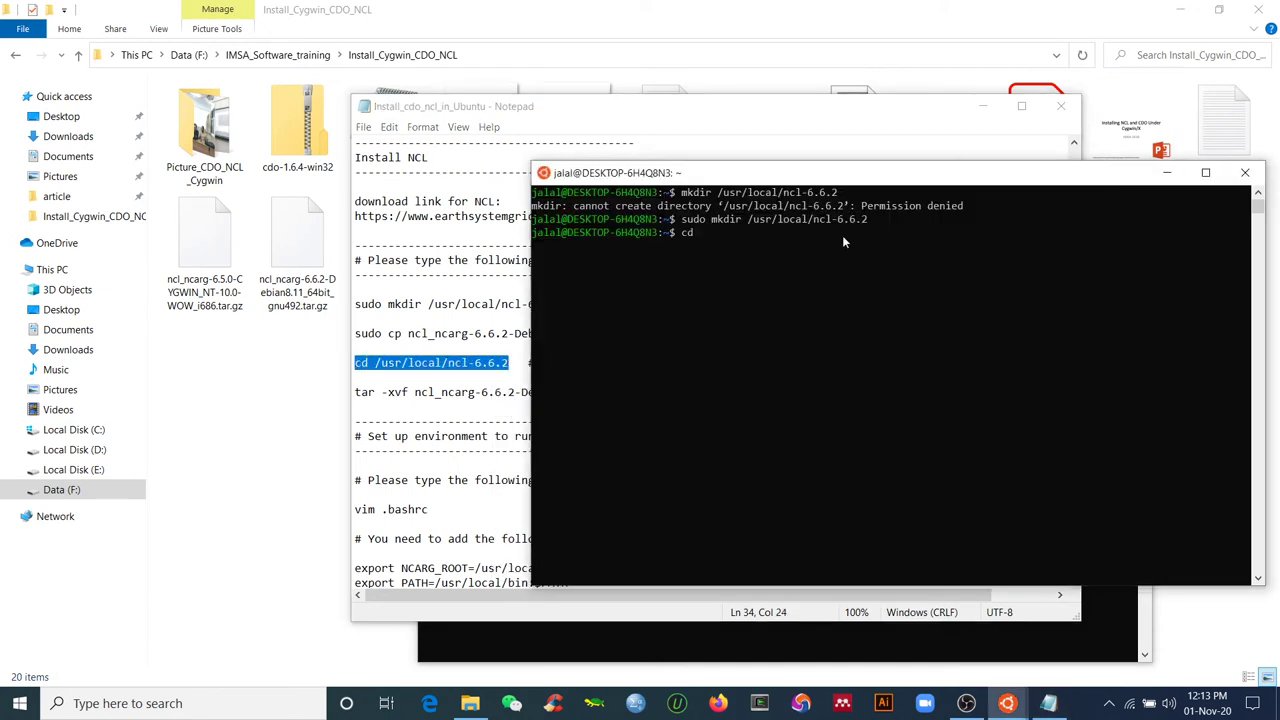
text(cd)
key(BackSpace)
key(BackSpace)
right_click(726, 230)
key(Return)
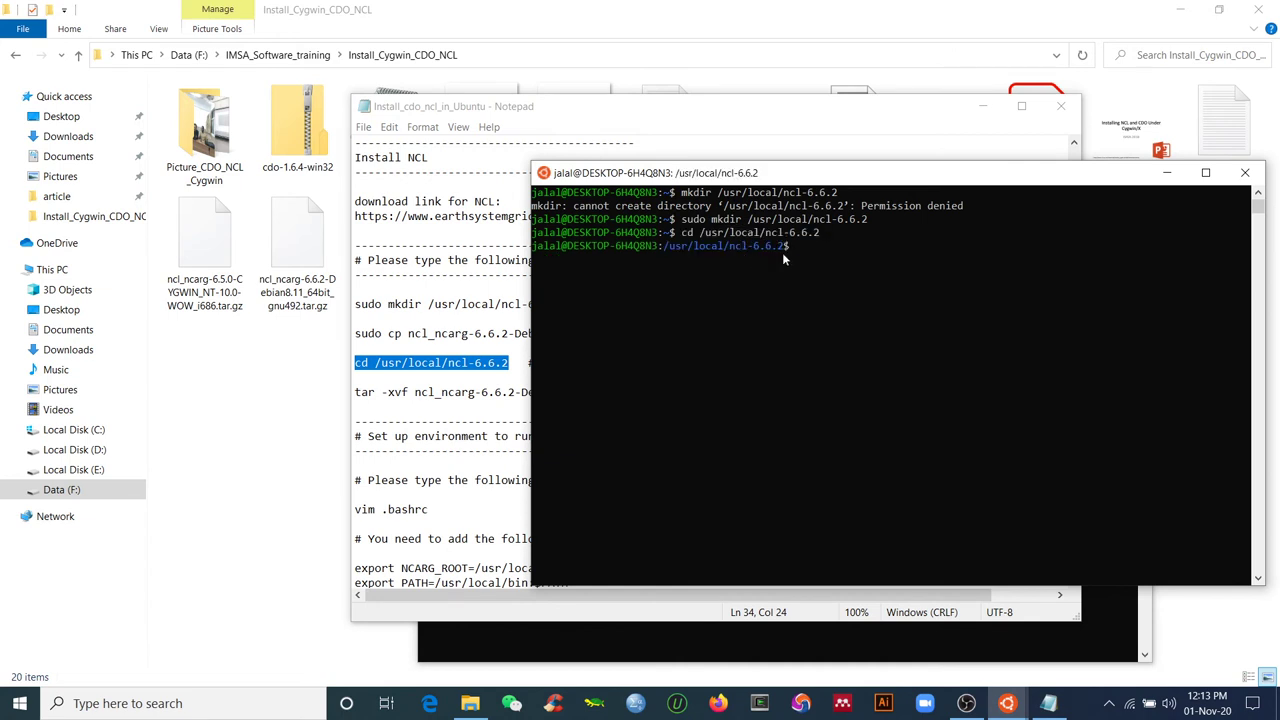
text(ls)
key(Return)
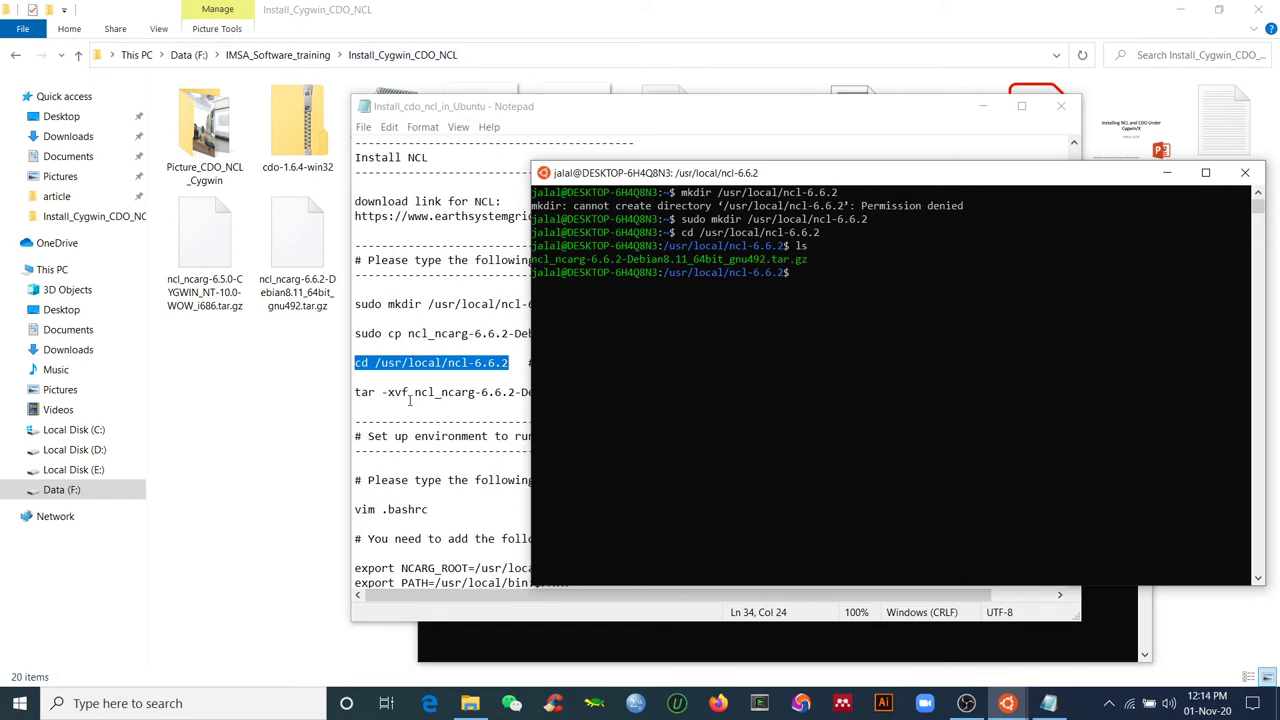
click(408, 403)
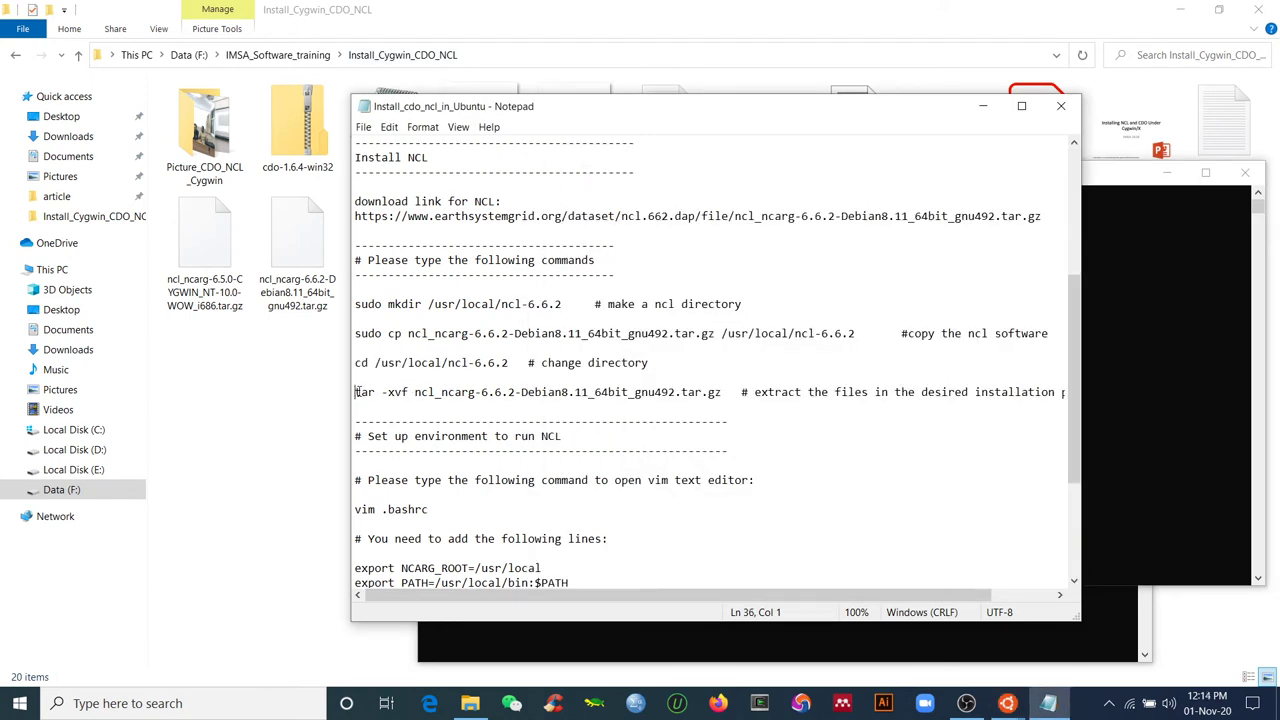
- Run the copied tar -xvf extraction line, which fails with Permission denied
drag(355, 392, 722, 392)
right_click(705, 388)
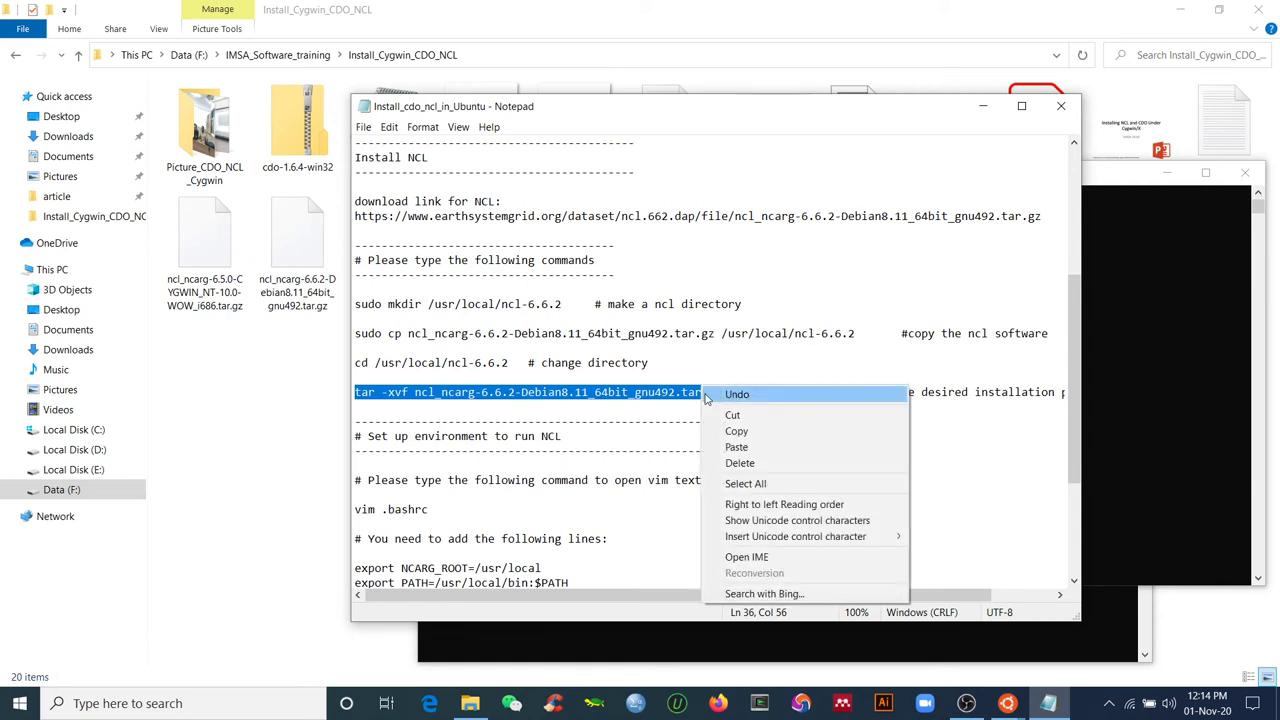
click(730, 432)
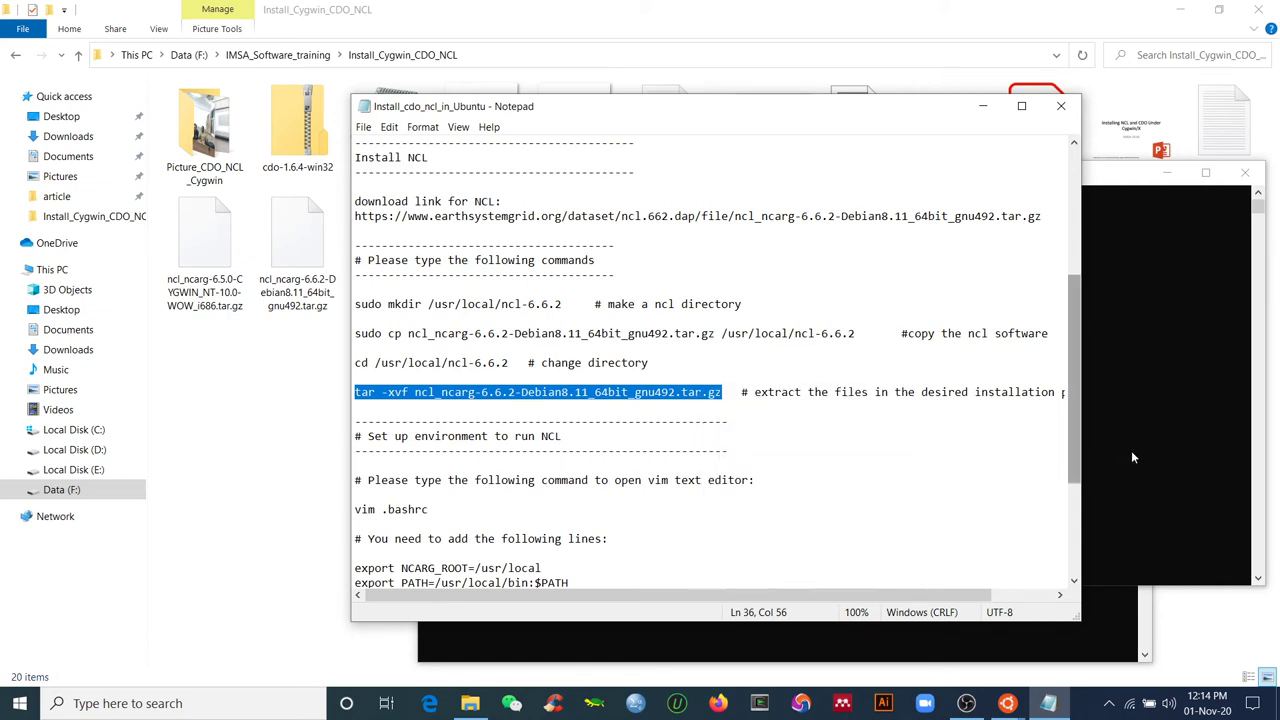
click(1105, 175)
right_click(836, 292)
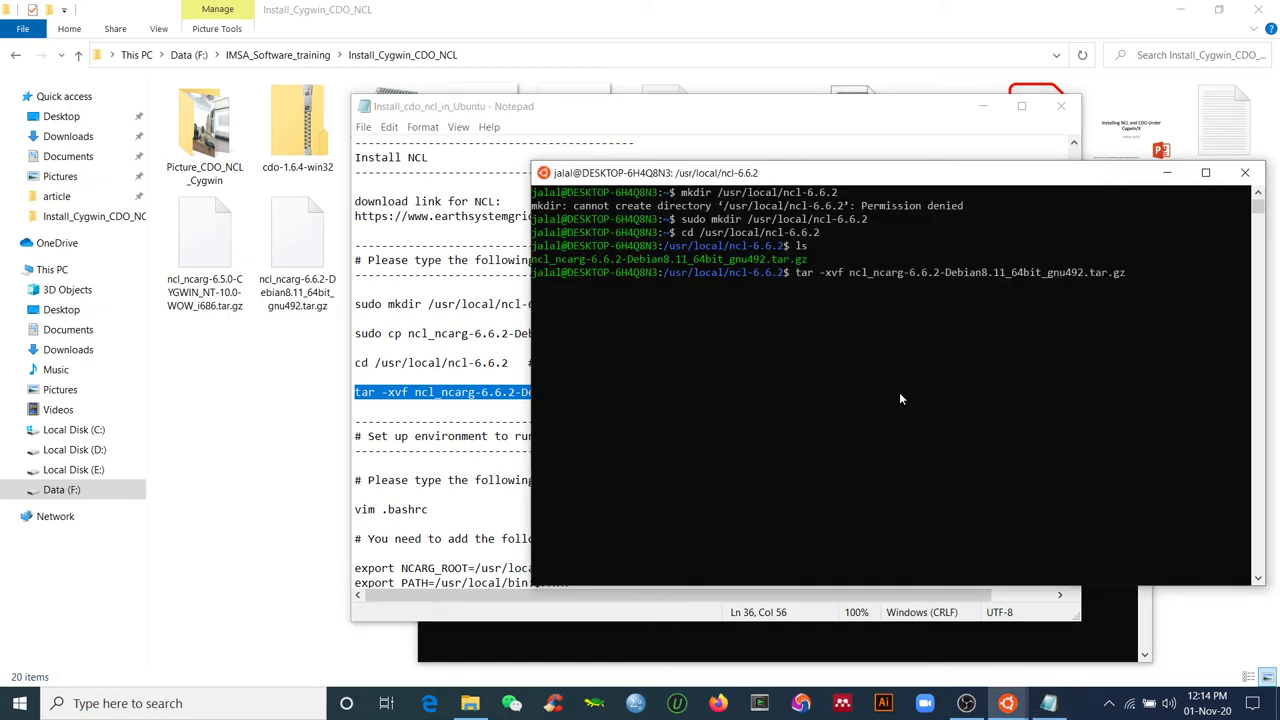
key(Return)
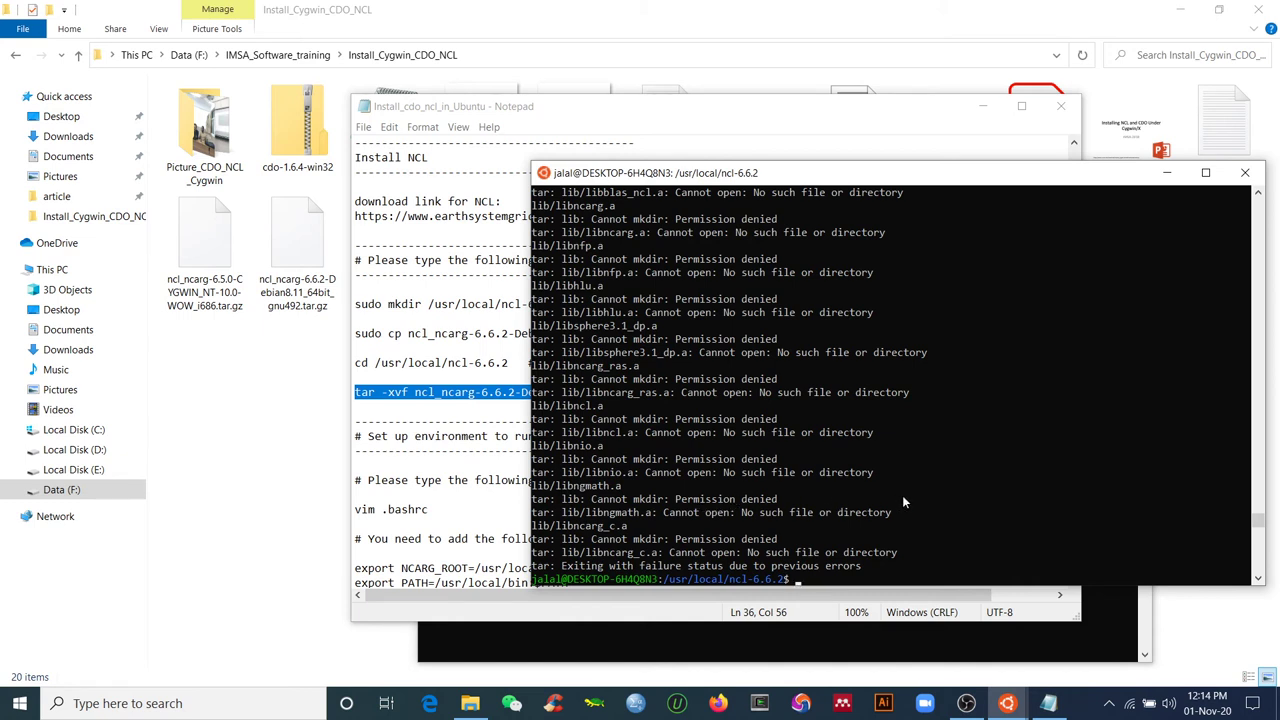
- Clear the error output and type sudo at the prompt for a retry
text(clear)
key(Return)
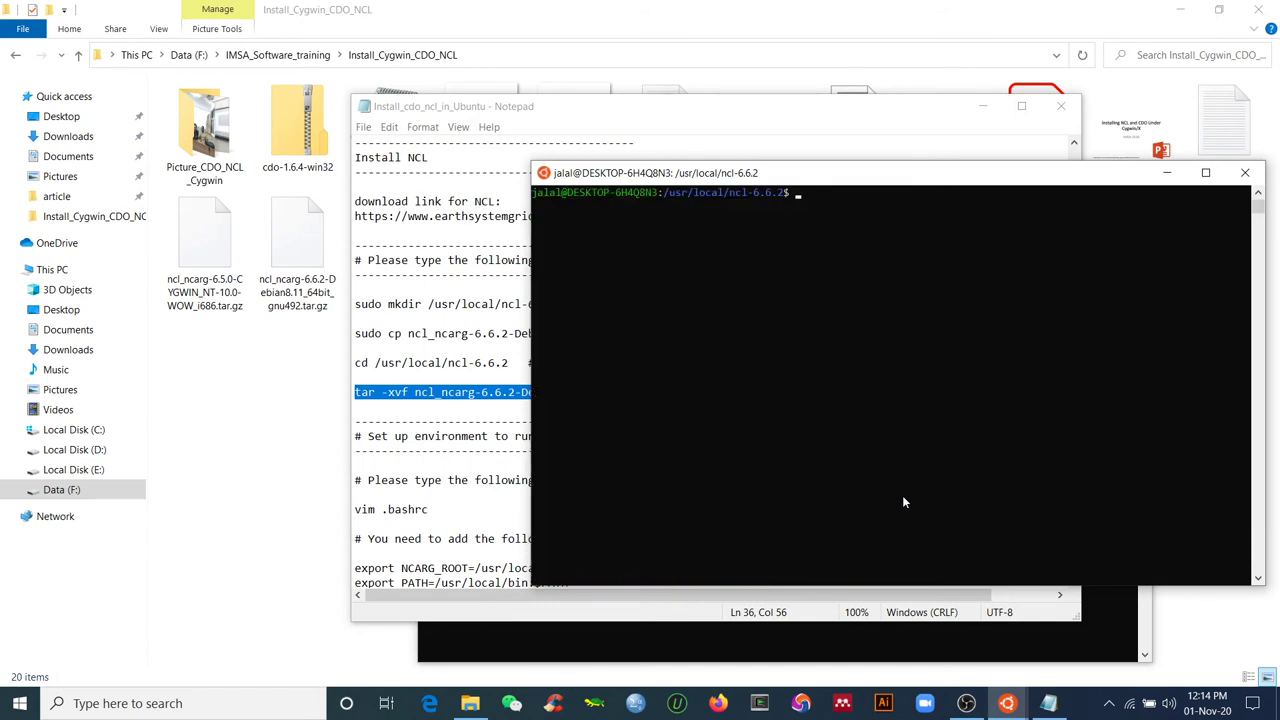
text(clear)
key(BackSpace)
key(BackSpace)
key(BackSpace)
key(BackSpace)
text(sudo)
- Run the tar -xvf line after sudo in the ncl-6.6.2 terminal to unpack the NCL archive
right_click(444, 389)
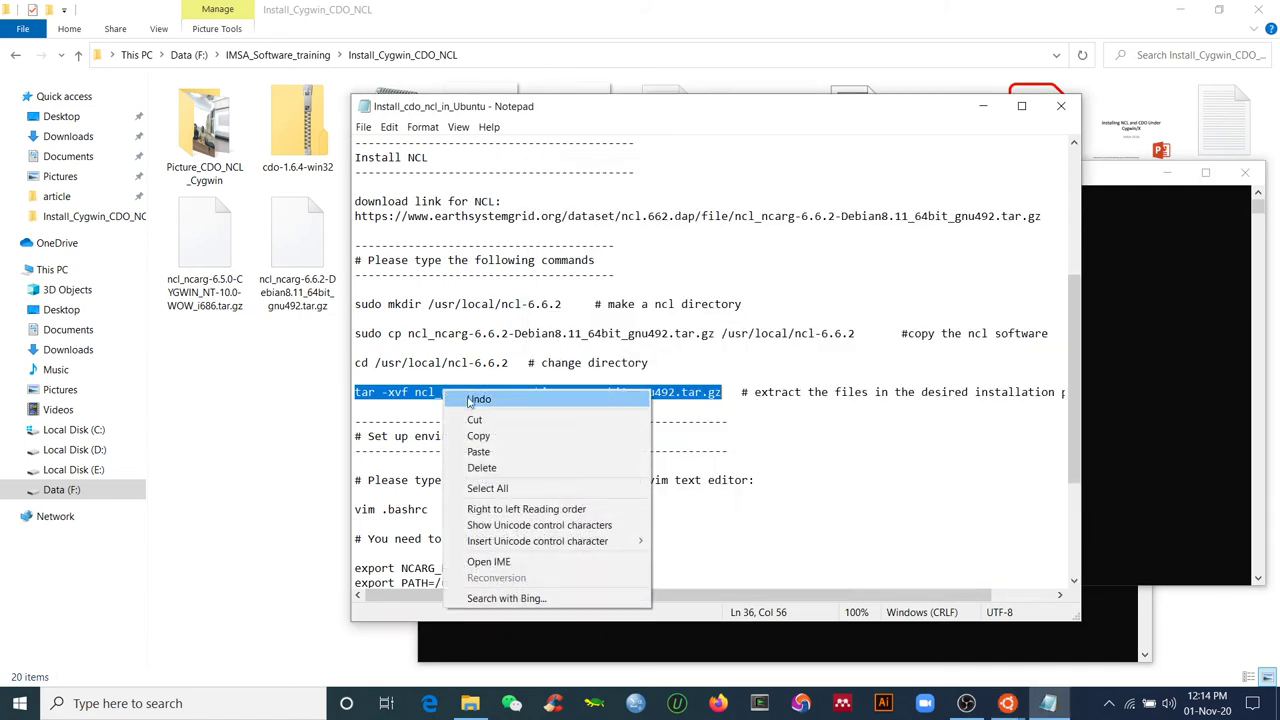
click(478, 436)
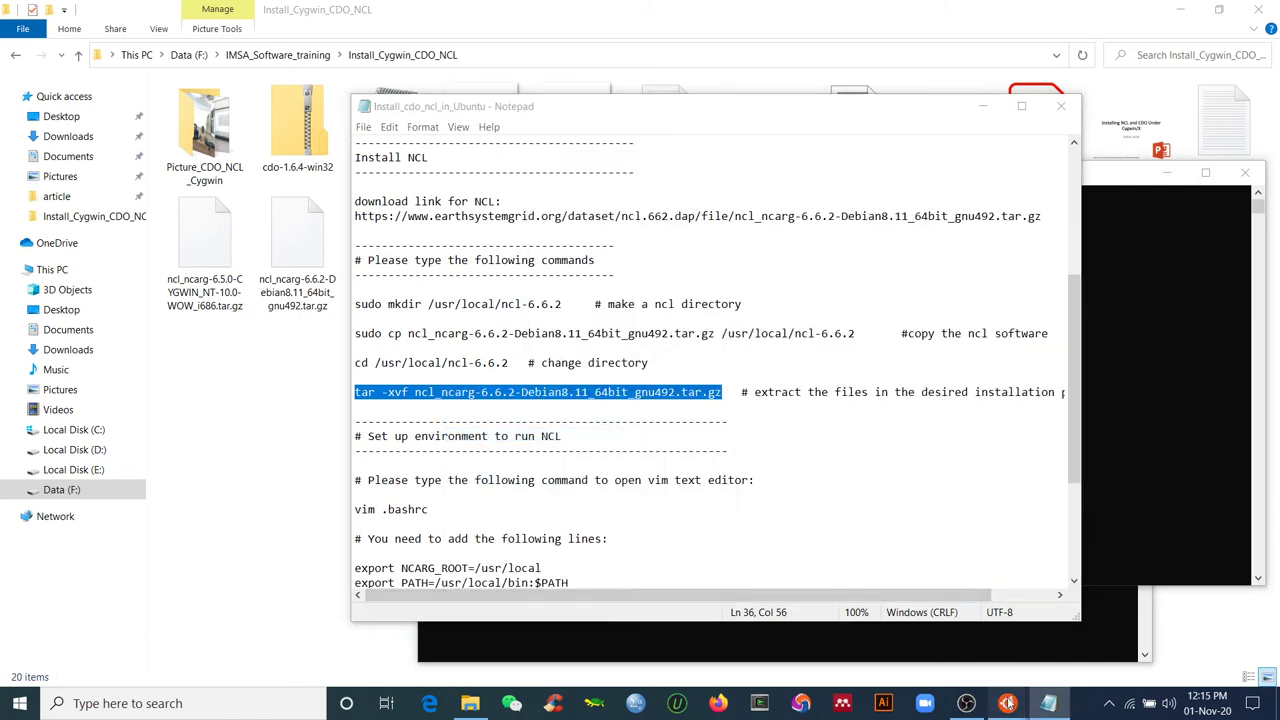
mouse_move(1007, 703)
click(1048, 635)
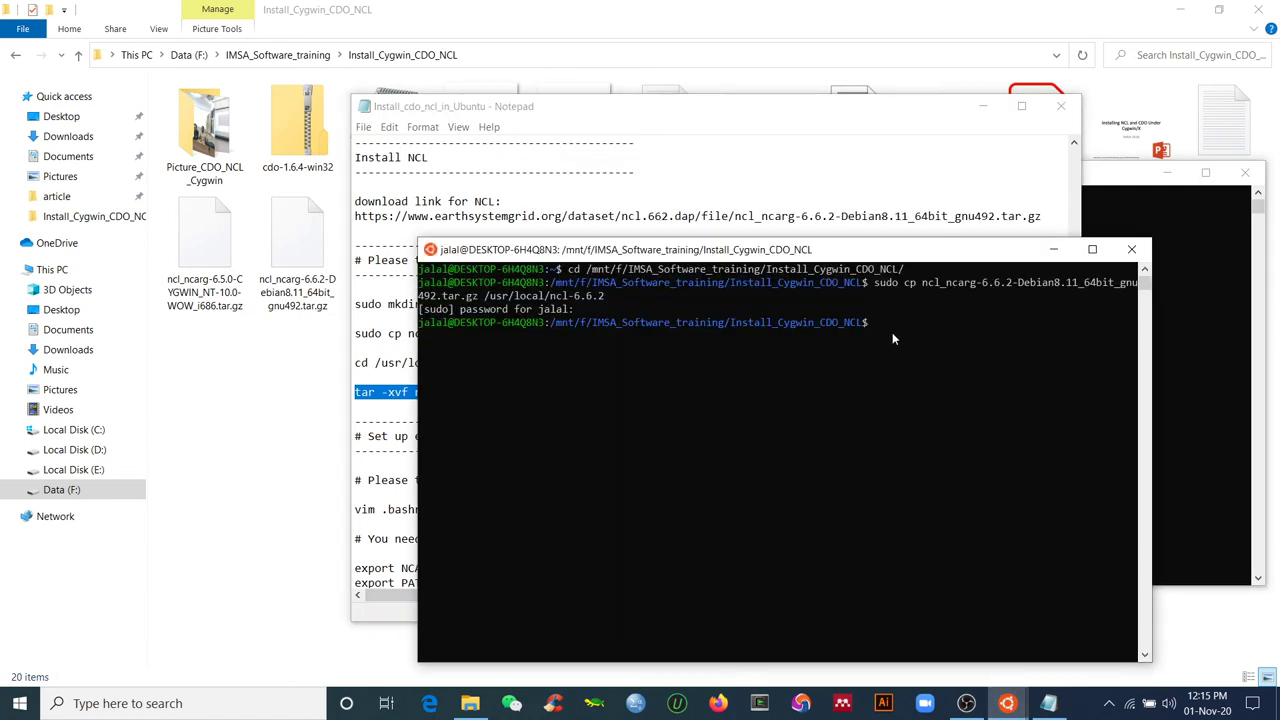
click(924, 635)
text(sudo)
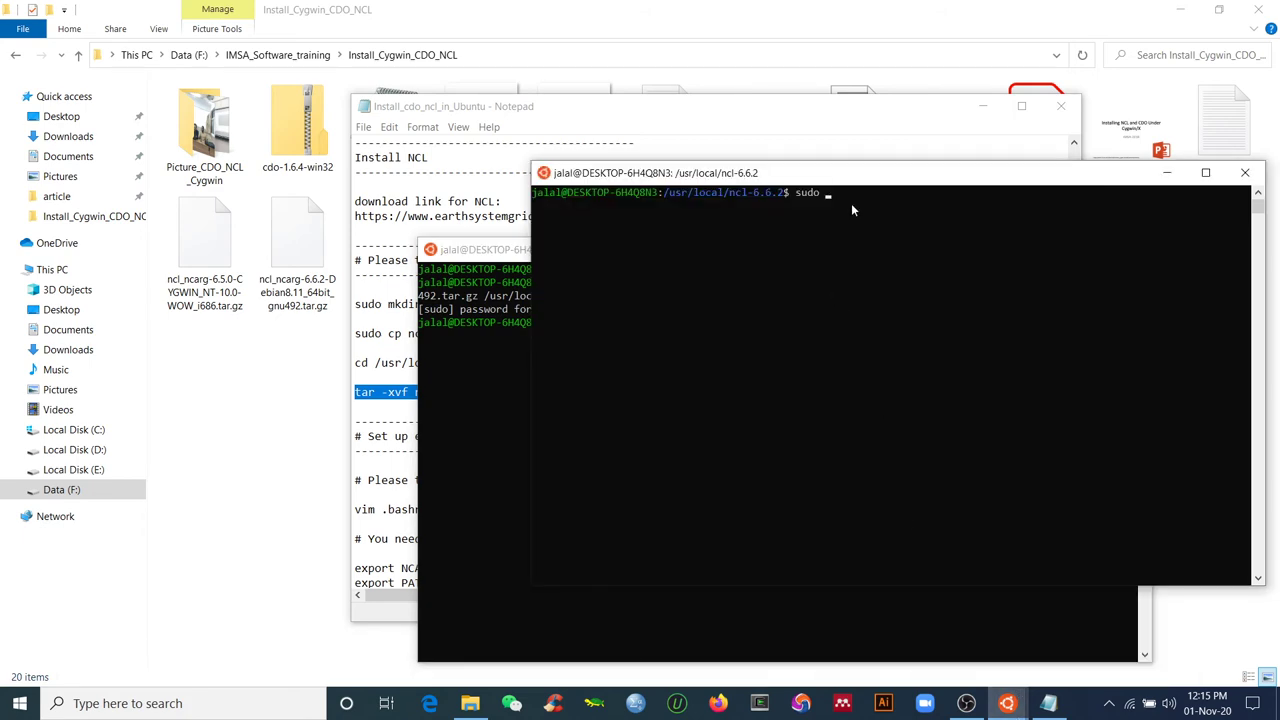
right_click(851, 203)
key(Return)
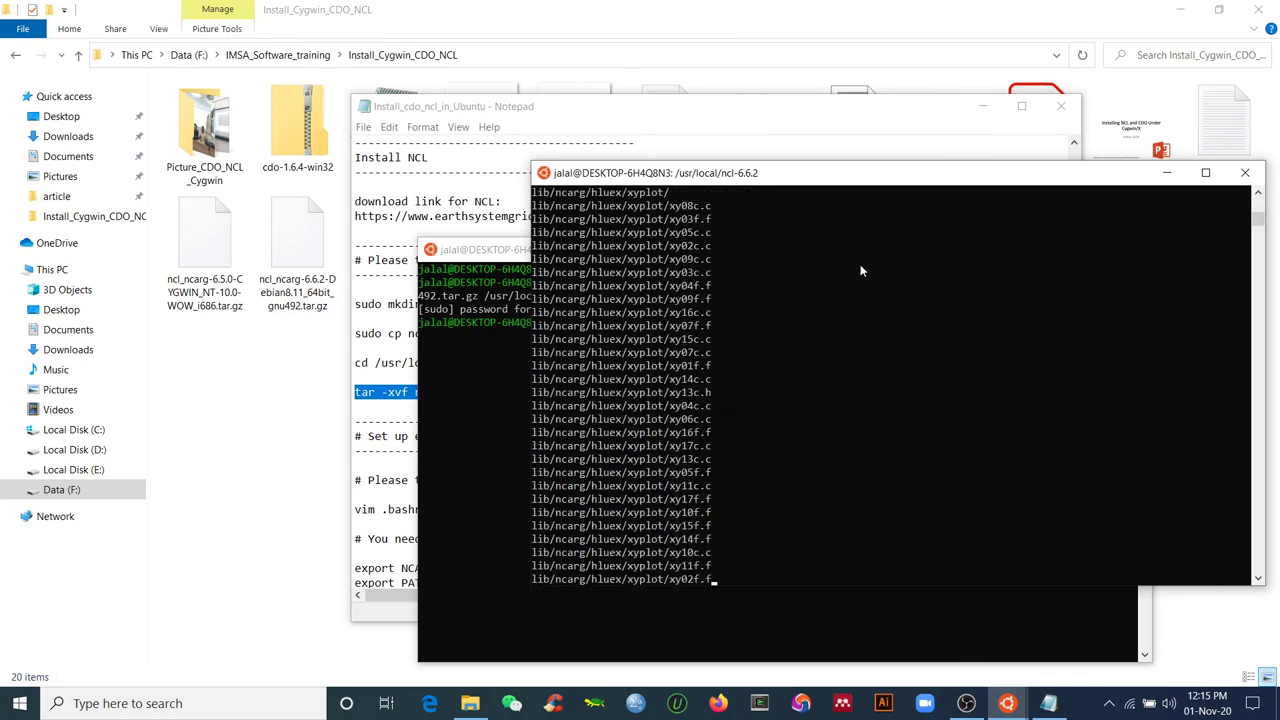
click(356, 404)
click(357, 393)
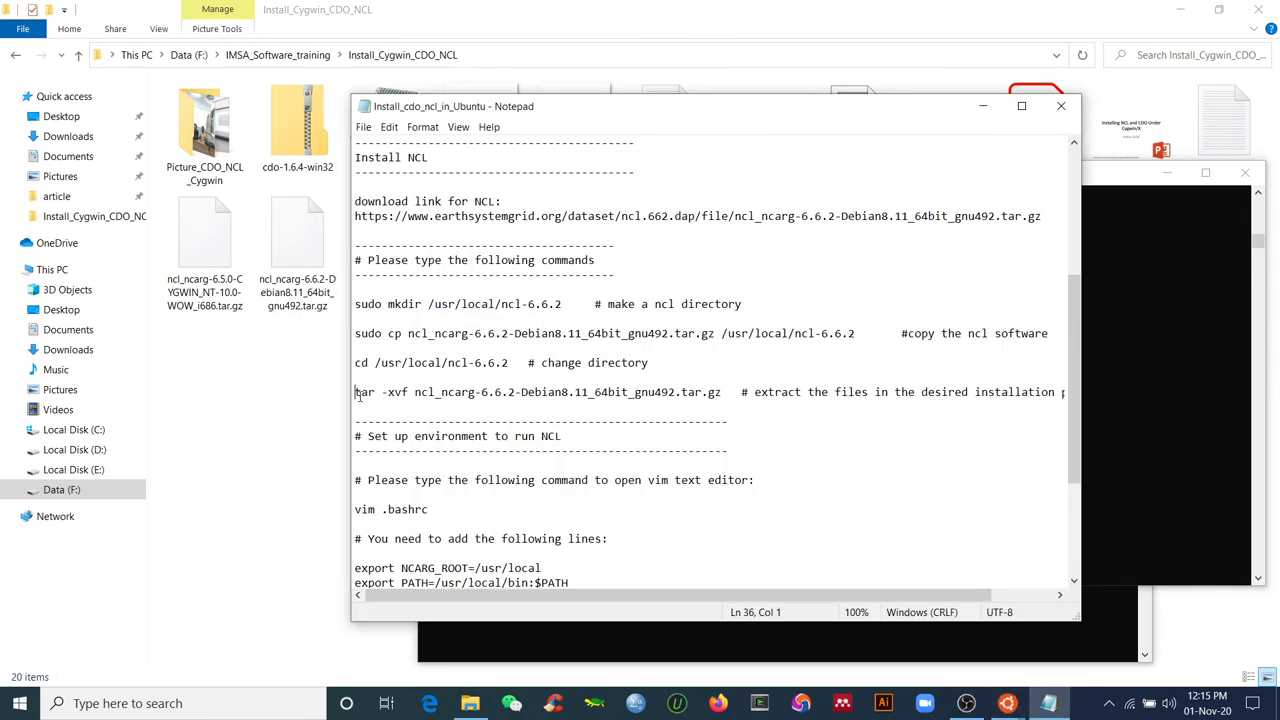
- Prefix the notes' tar extraction line with sudo and save the notes
text(sudo)
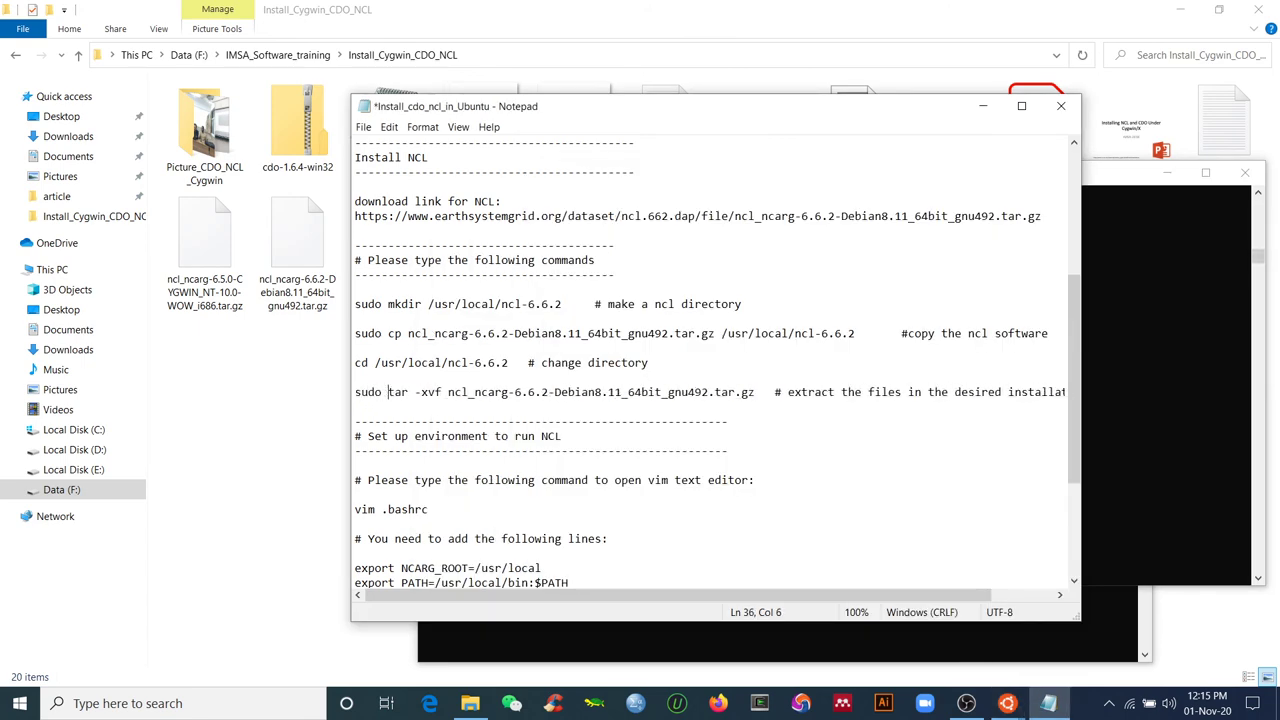
click(363, 127)
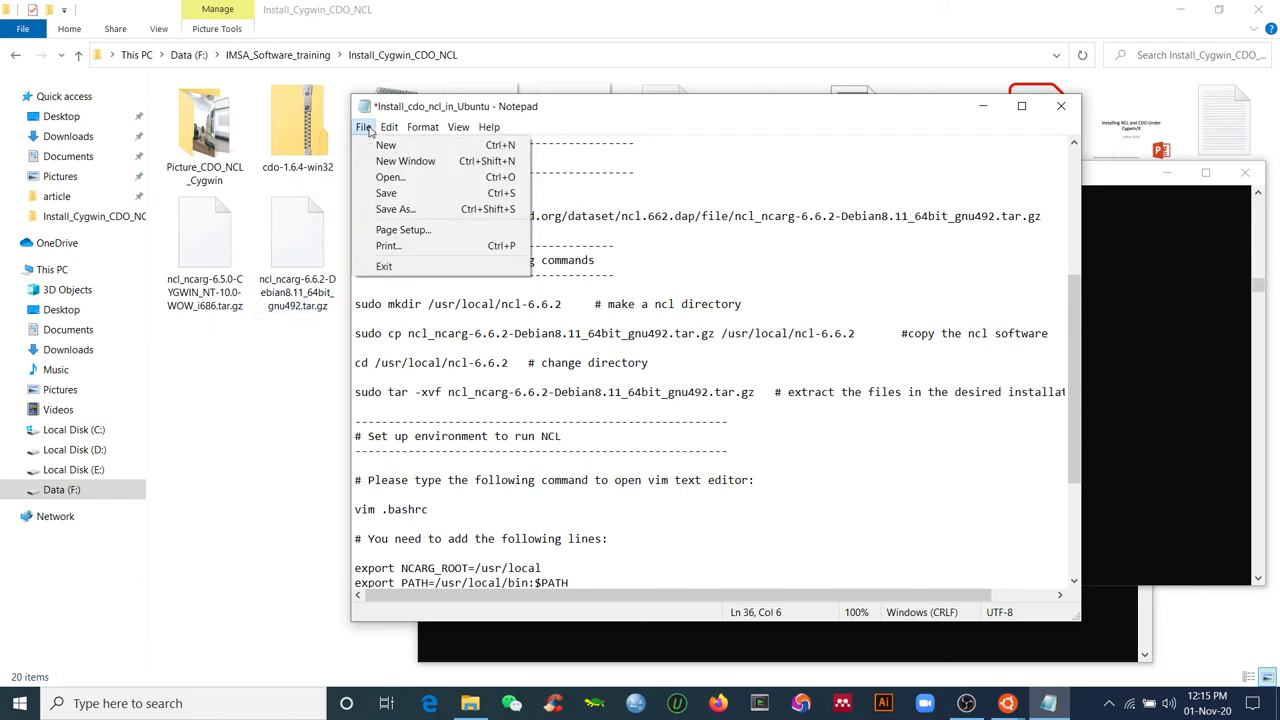
click(395, 186)
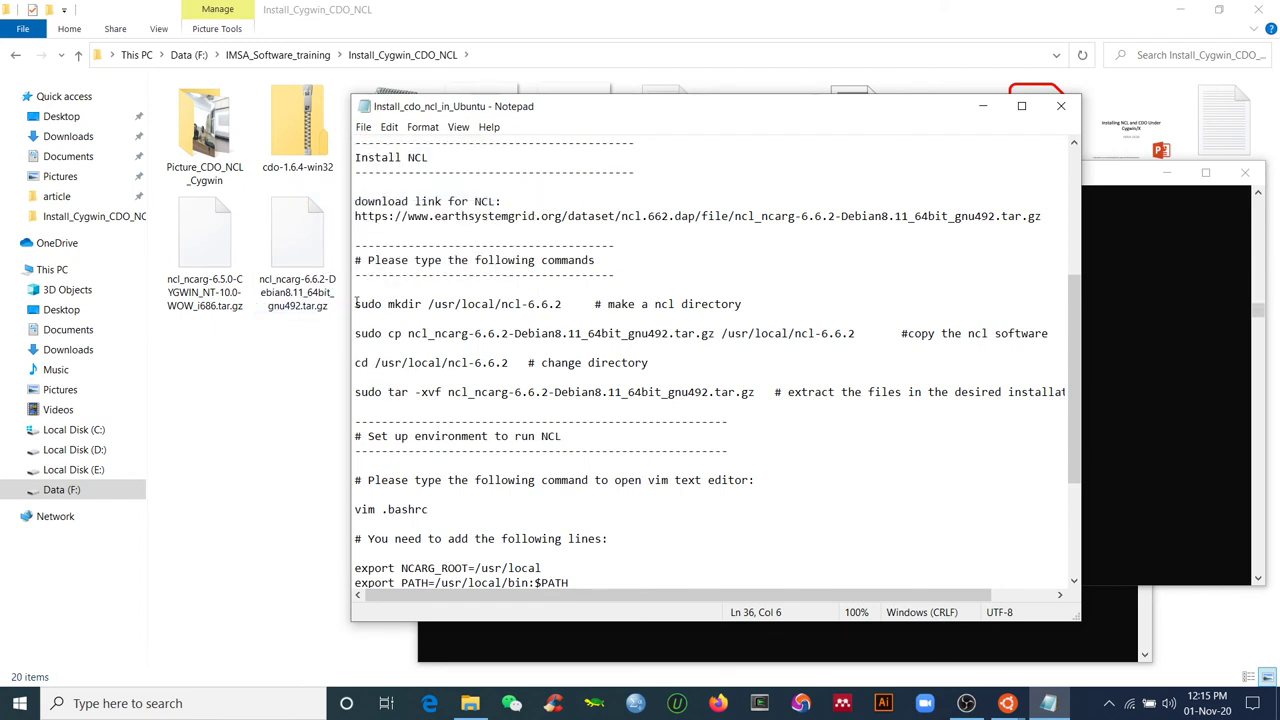
drag(355, 304, 408, 304)
click(368, 337)
click(360, 392)
- Close the ncl-6.6.2 terminal session with exit
click(984, 108)
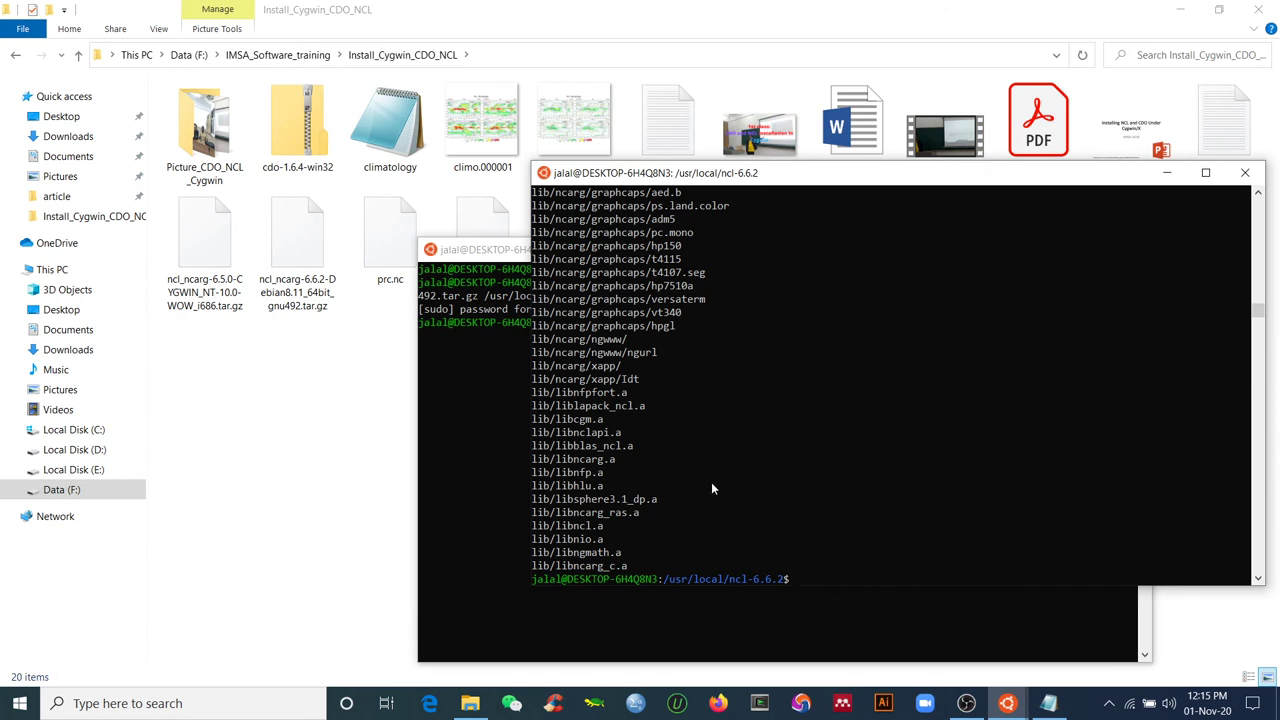
text(exit)
key(Return)
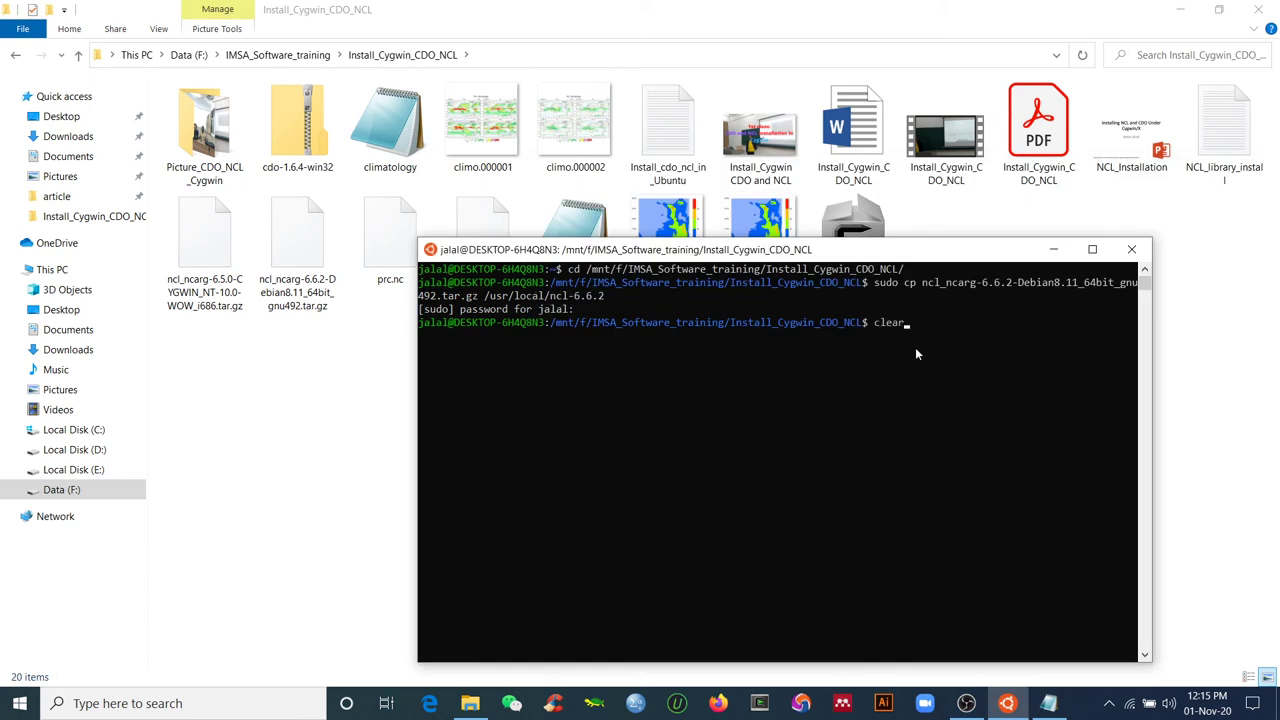
- Clear the terminal, cd ~ to the home directory, clear again and nudge the window up
key(Return)
text(cd )
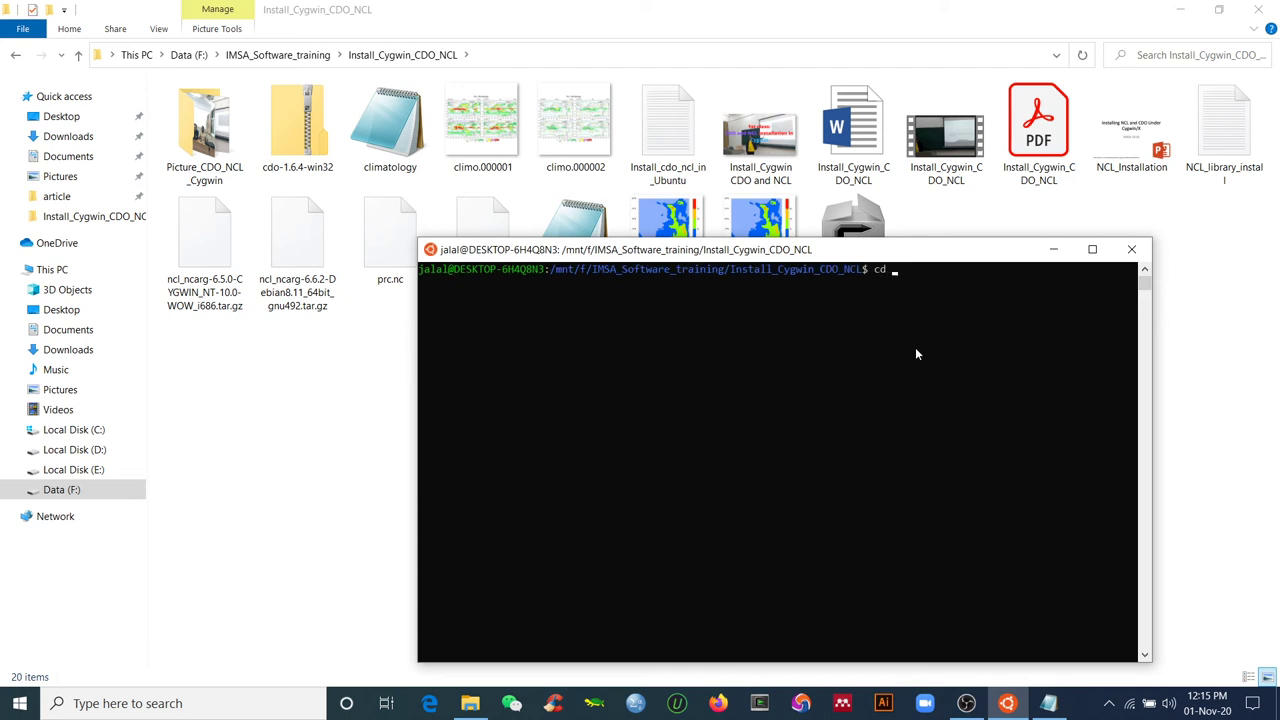
text(~)
key(Return)
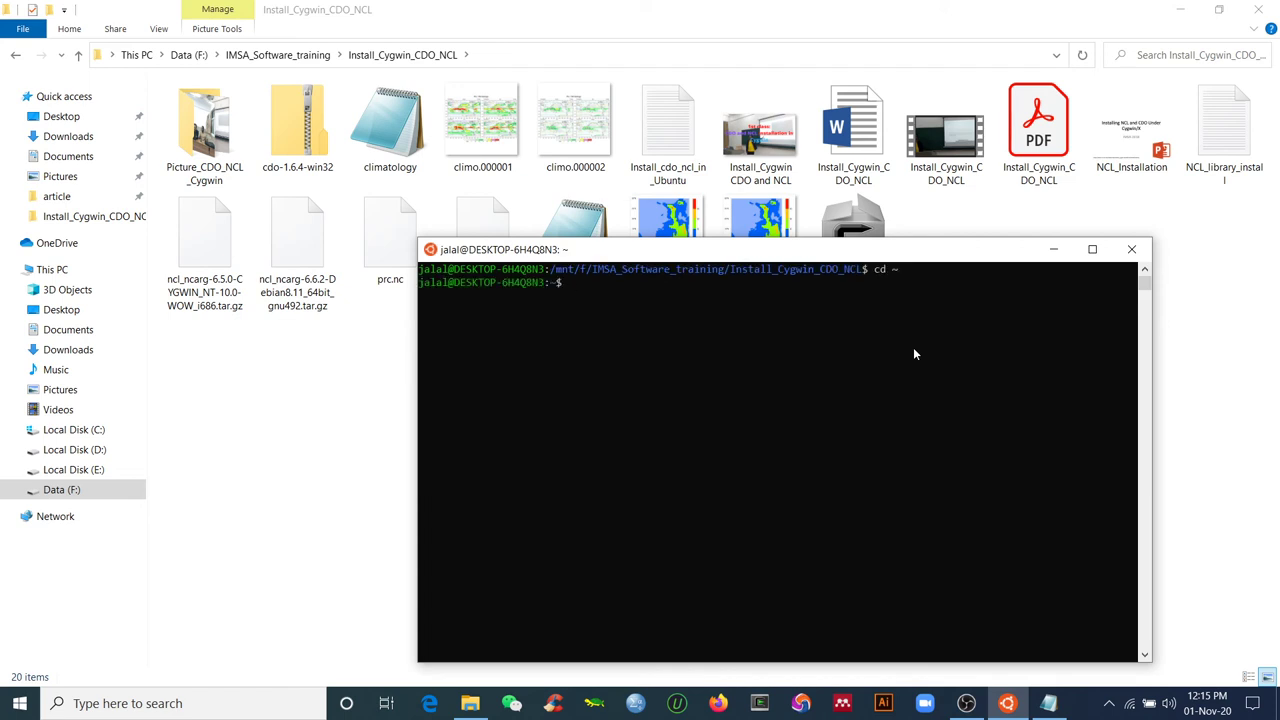
text(clear)
key(Return)
drag(772, 252, 768, 222)
- Scroll the install notes down to the 'Set up environment to run NCL' section
click(1049, 703)
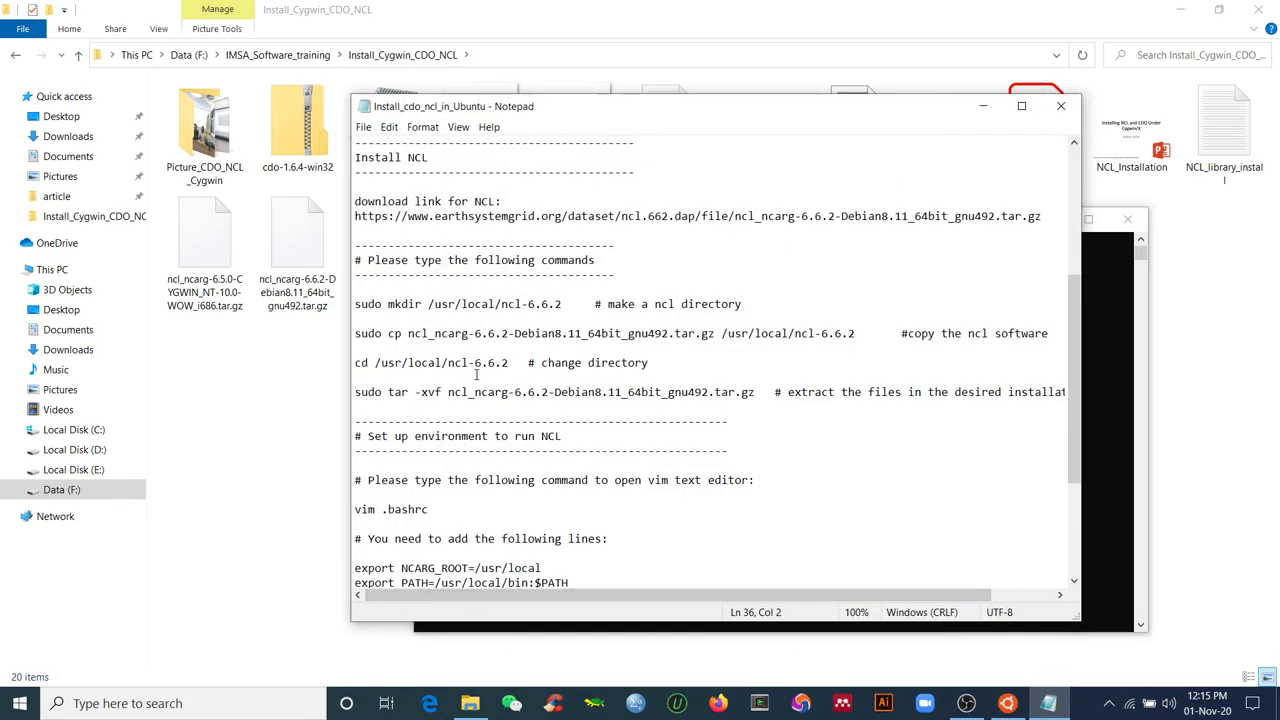
scroll(470, 370, down, 1)
scroll(410, 345, down, 1)
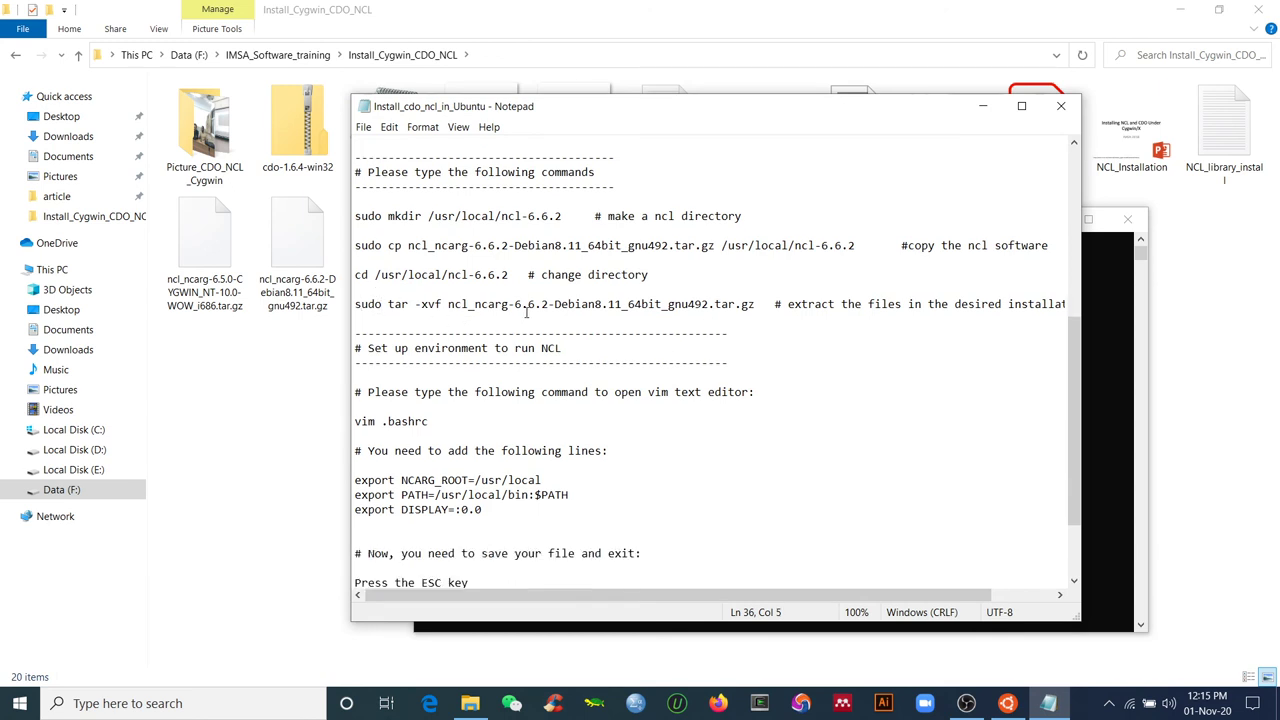
scroll(525, 313, down, 1)
click(469, 343)
scroll(468, 340, down, 1)
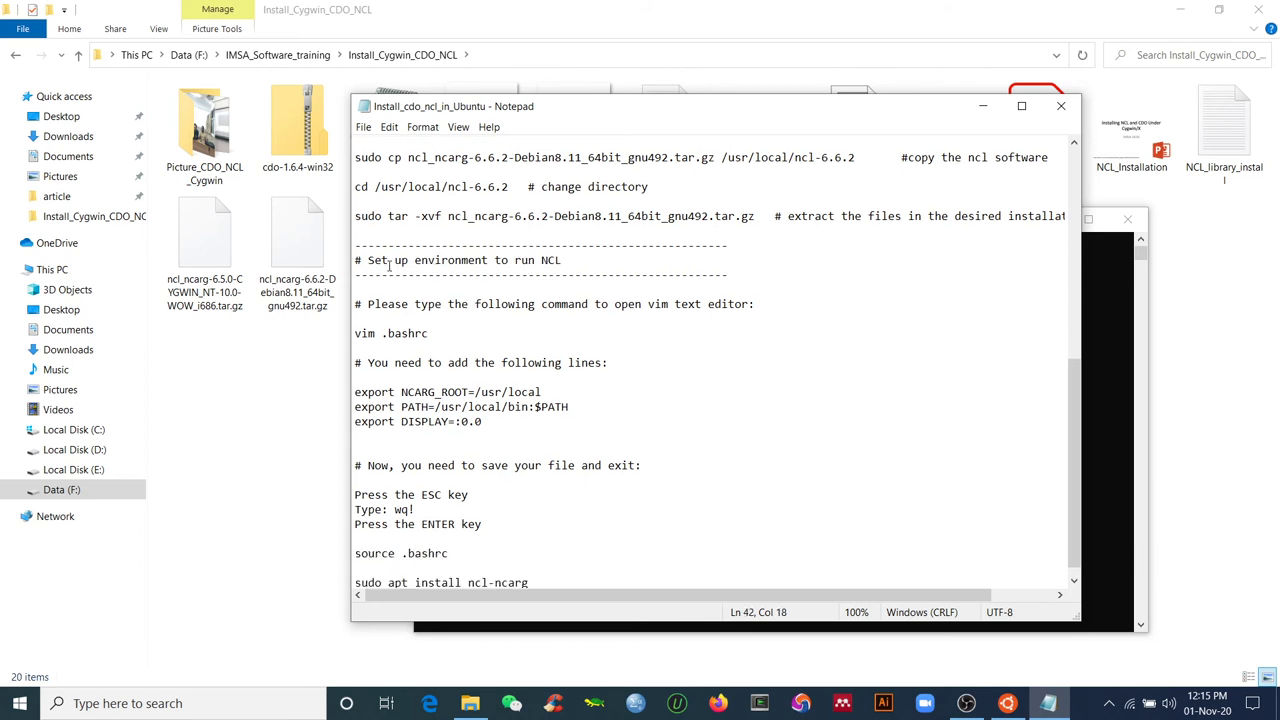
drag(368, 260, 588, 261)
click(557, 305)
scroll(557, 305, down, 1)
click(432, 320)
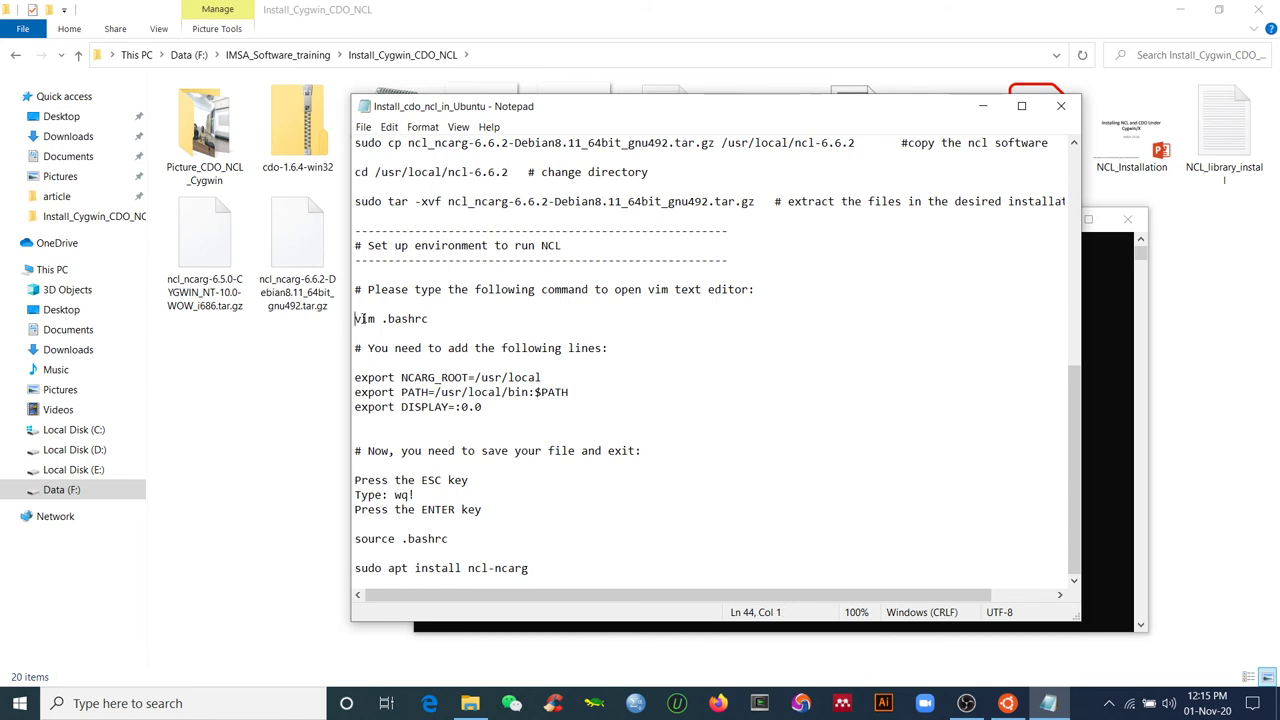
- Select and copy the vim .bashrc command from the notes
drag(357, 318, 416, 318)
click(418, 318)
click(381, 318)
drag(355, 318, 376, 318)
click(471, 318)
click(383, 328)
drag(494, 408, 352, 375)
click(389, 309)
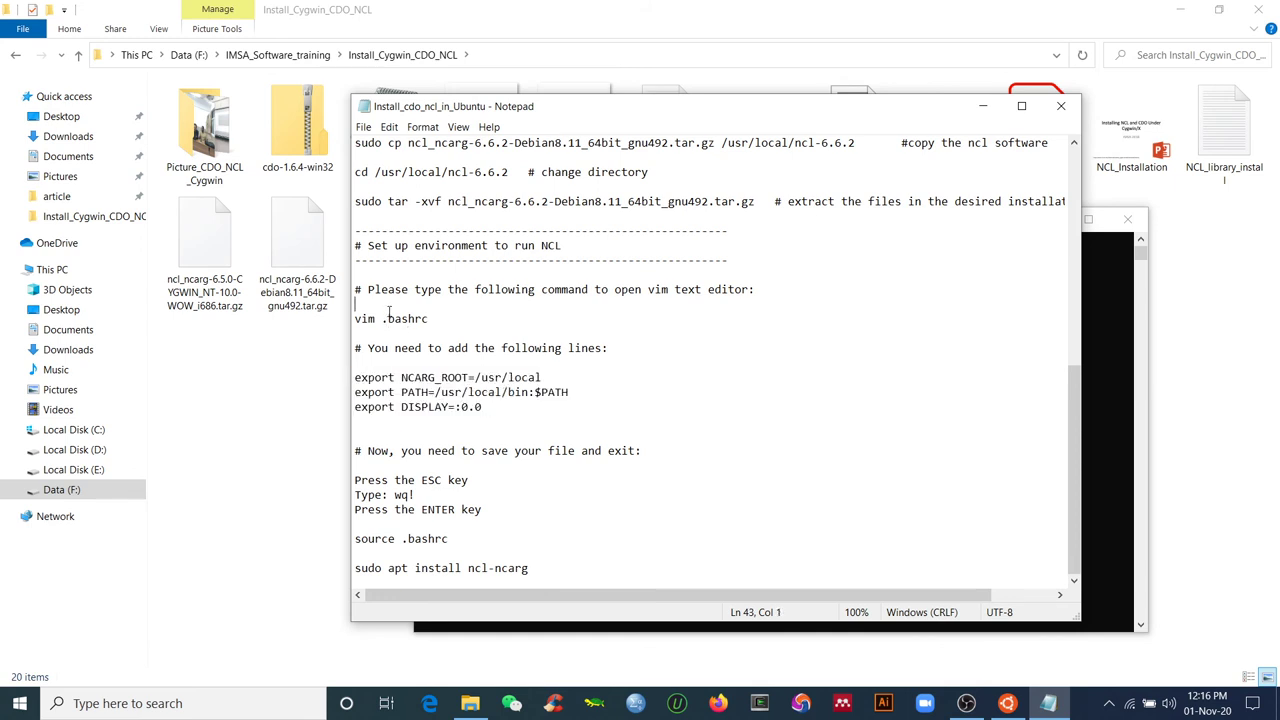
double_click(383, 318)
key(Right)
drag(357, 318, 428, 318)
right_click(413, 316)
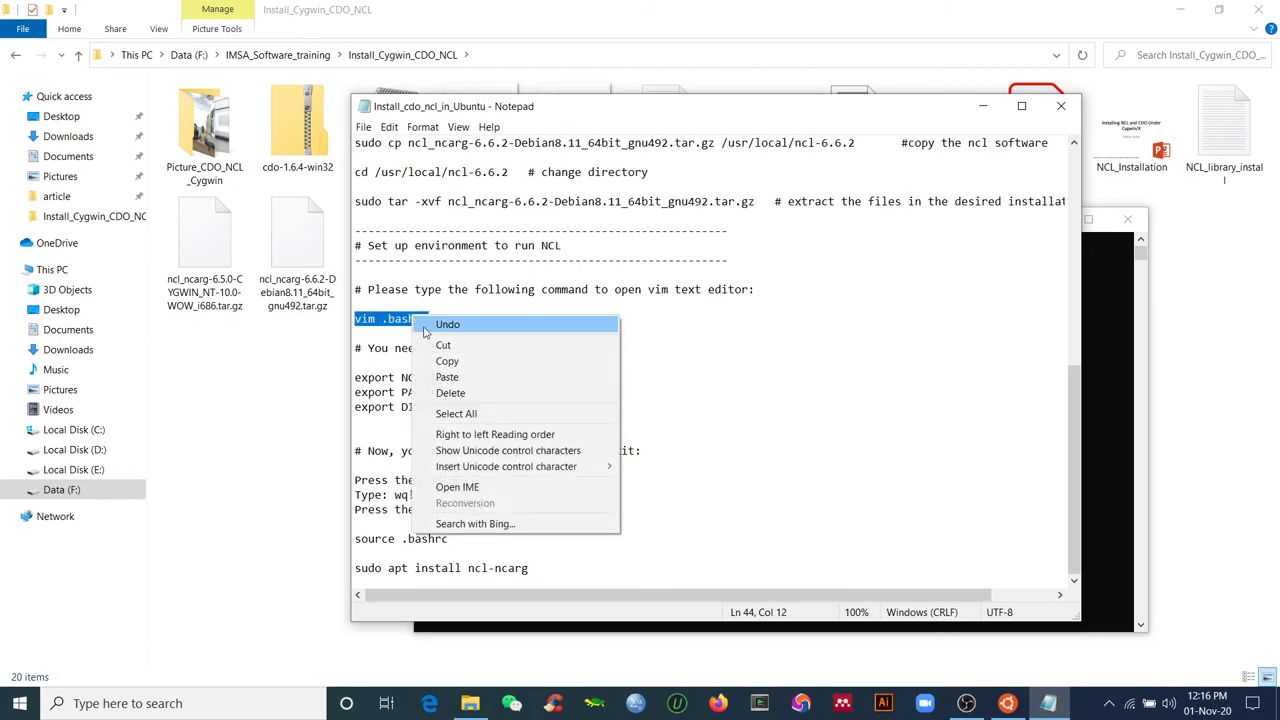
click(446, 361)
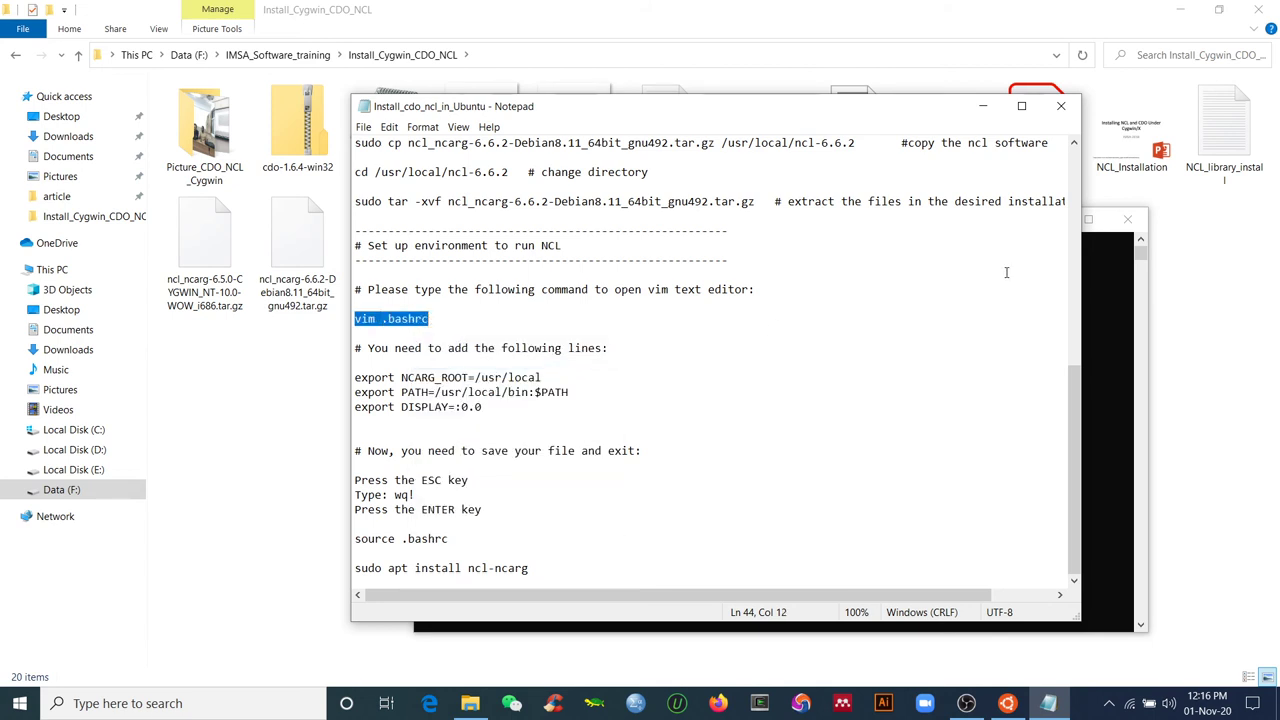
click(983, 106)
- Open .bashrc in vim and append a '# ncl environment' comment line with a blank line below
right_click(629, 240)
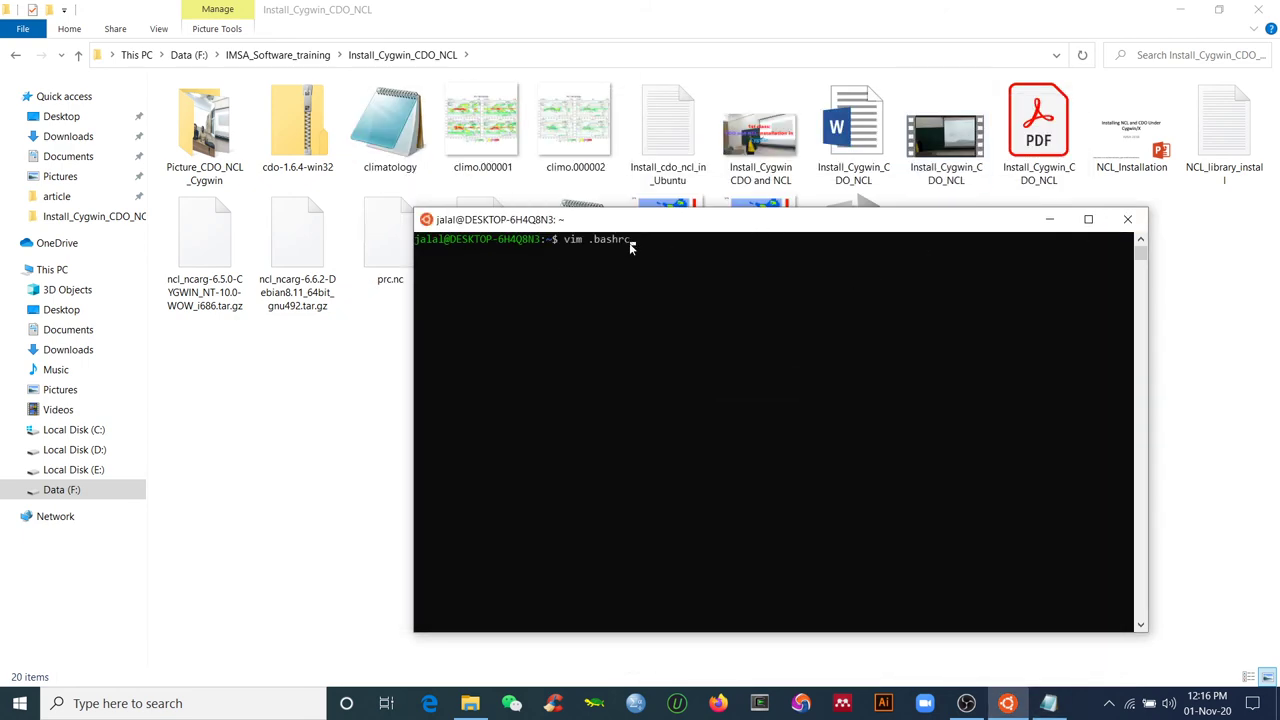
key(Return)
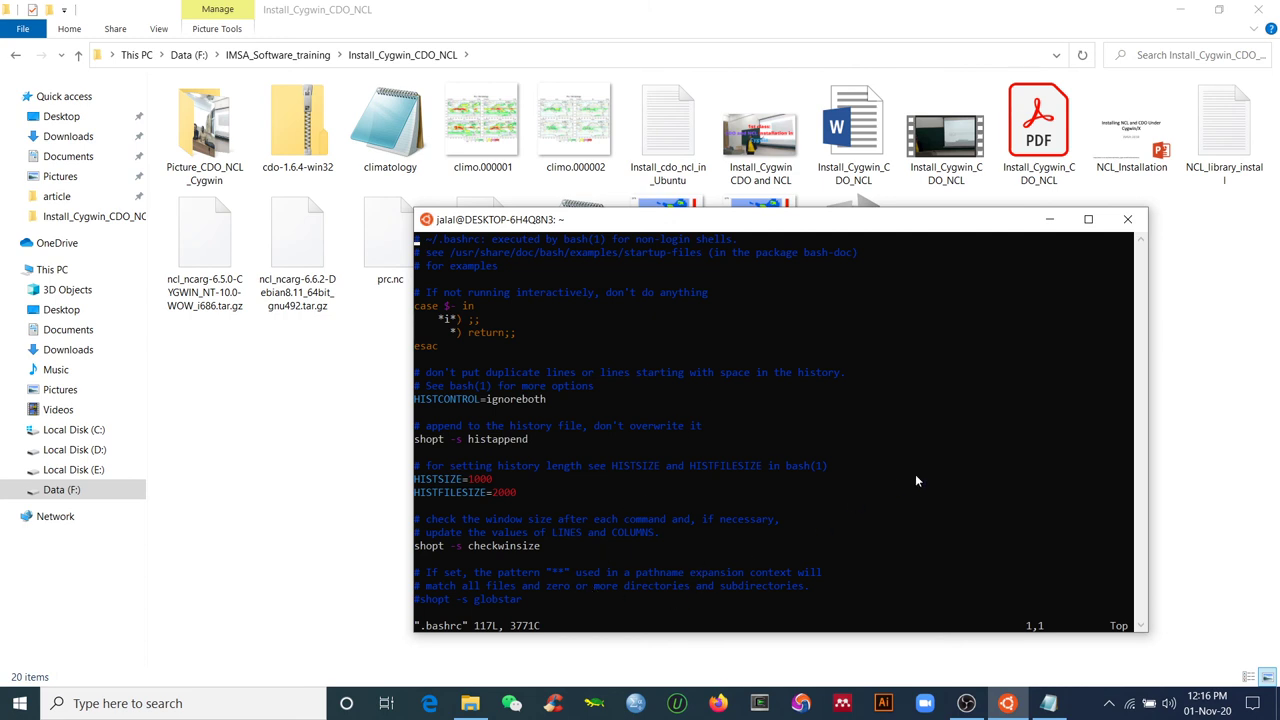
key(i)
key(Down)
key(Down)
key(Down)
key(Down)
key(Down)
key(Down)
key(Down)
key(Down)
key(Down)
key(Down)
key(Down)
key(Down)
key(Down)
key(Down)
key(Down)
key(Down)
key(Down)
key(Down)
key(Down)
key(Down)
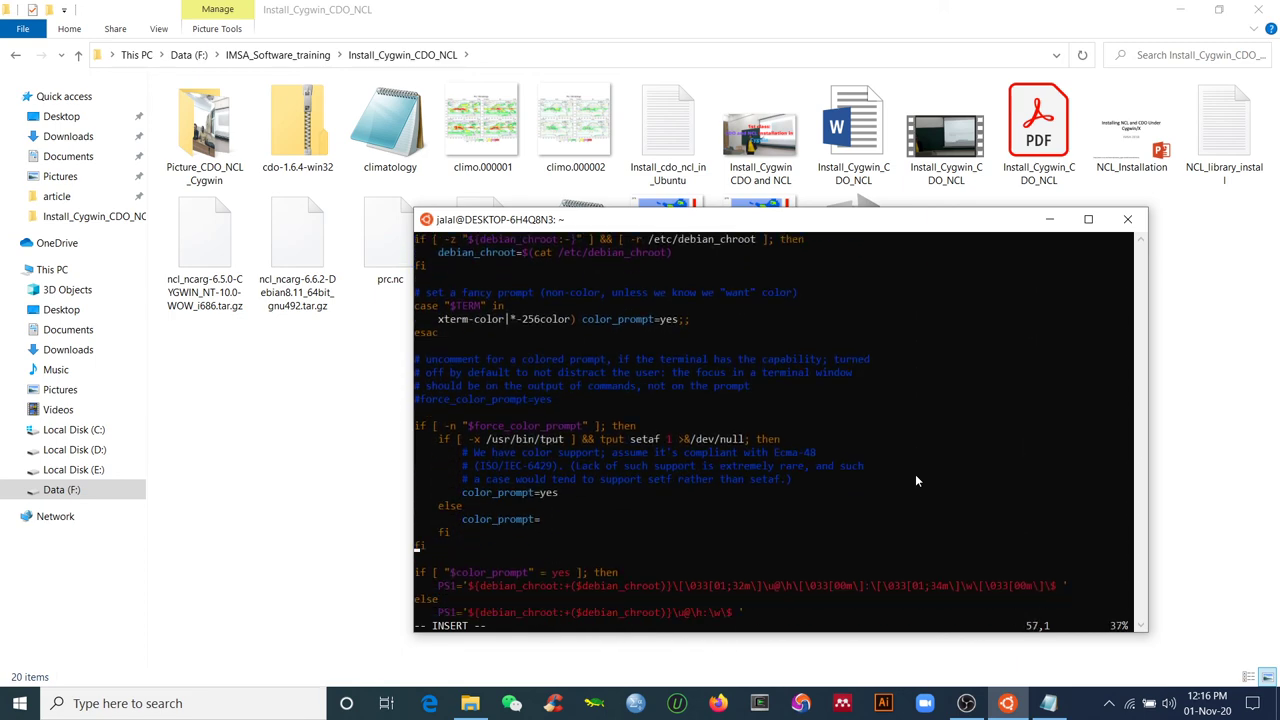
key(Down)
key(Down)
key(Down)
key(Down)
key(Down)
key(Down)
key(Down)
key(Down)
key(Down)
key(Down)
key(Down)
key(Down)
key(Down)
key(Down)
key(Down)
key(Down)
key(Down)
key(Down)
key(Down)
key(Down)
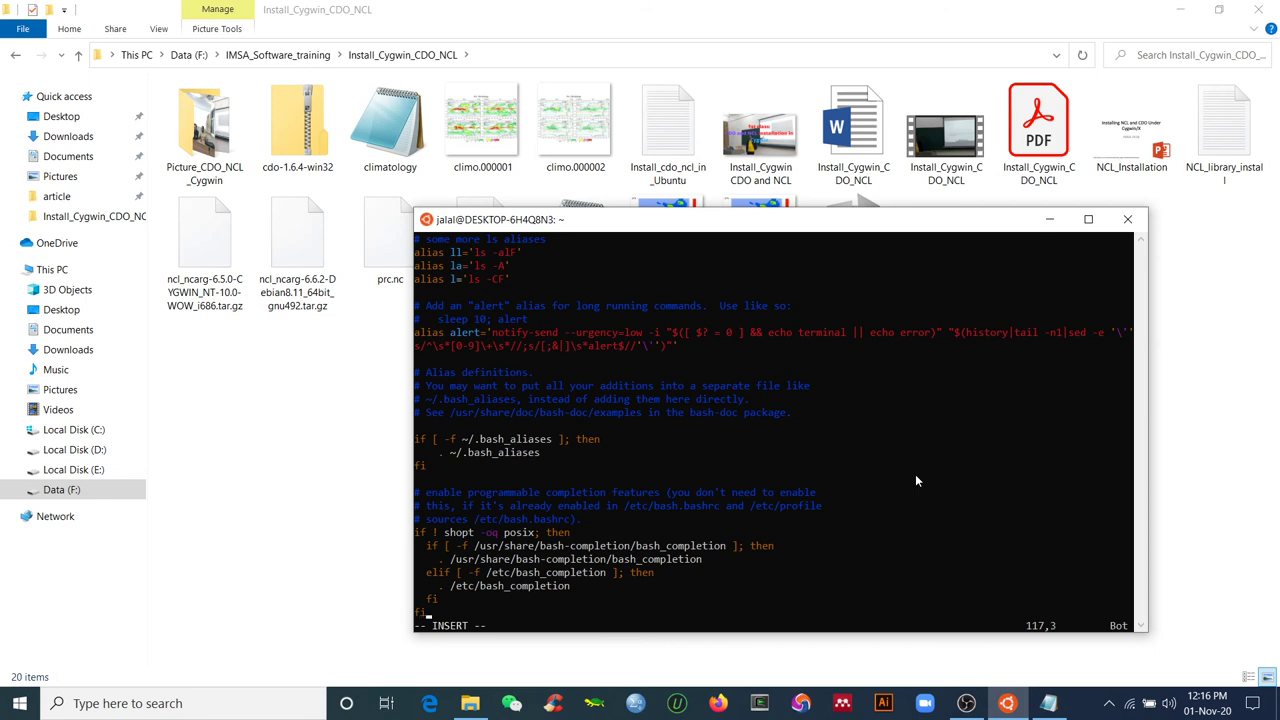
key(Return)
key(Return)
text(# )
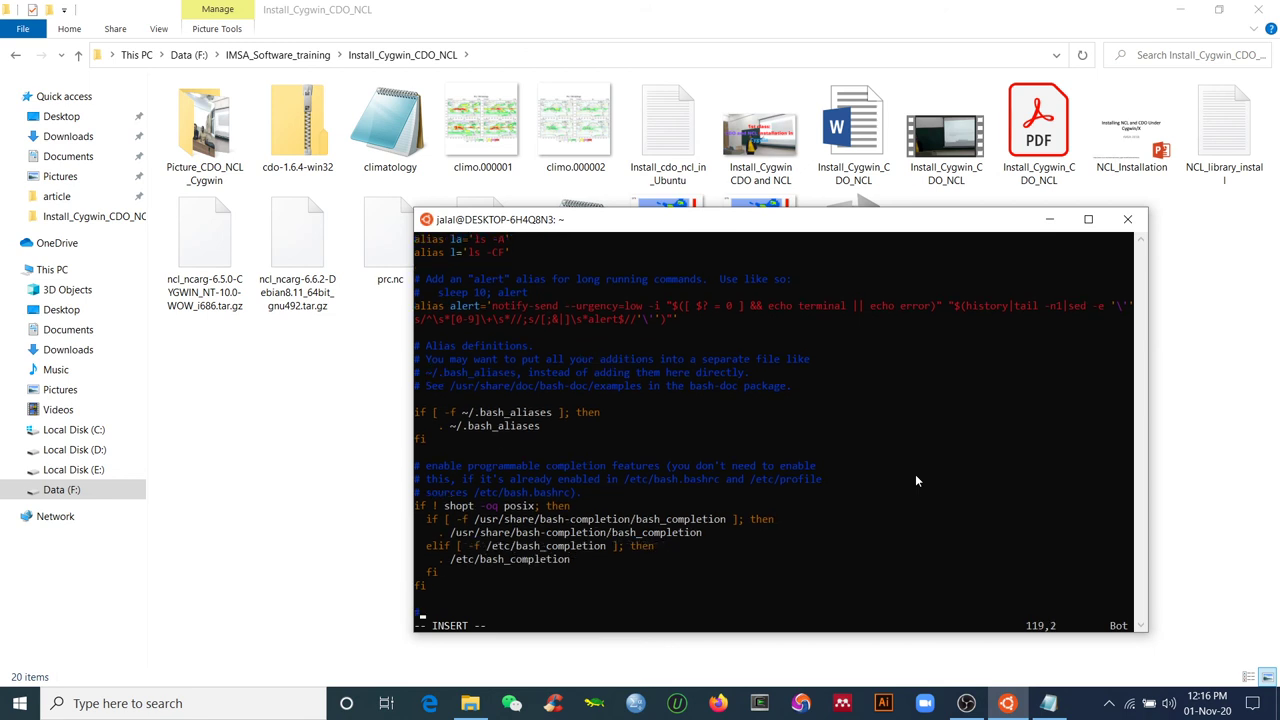
text(ncl environment)
key(Return)
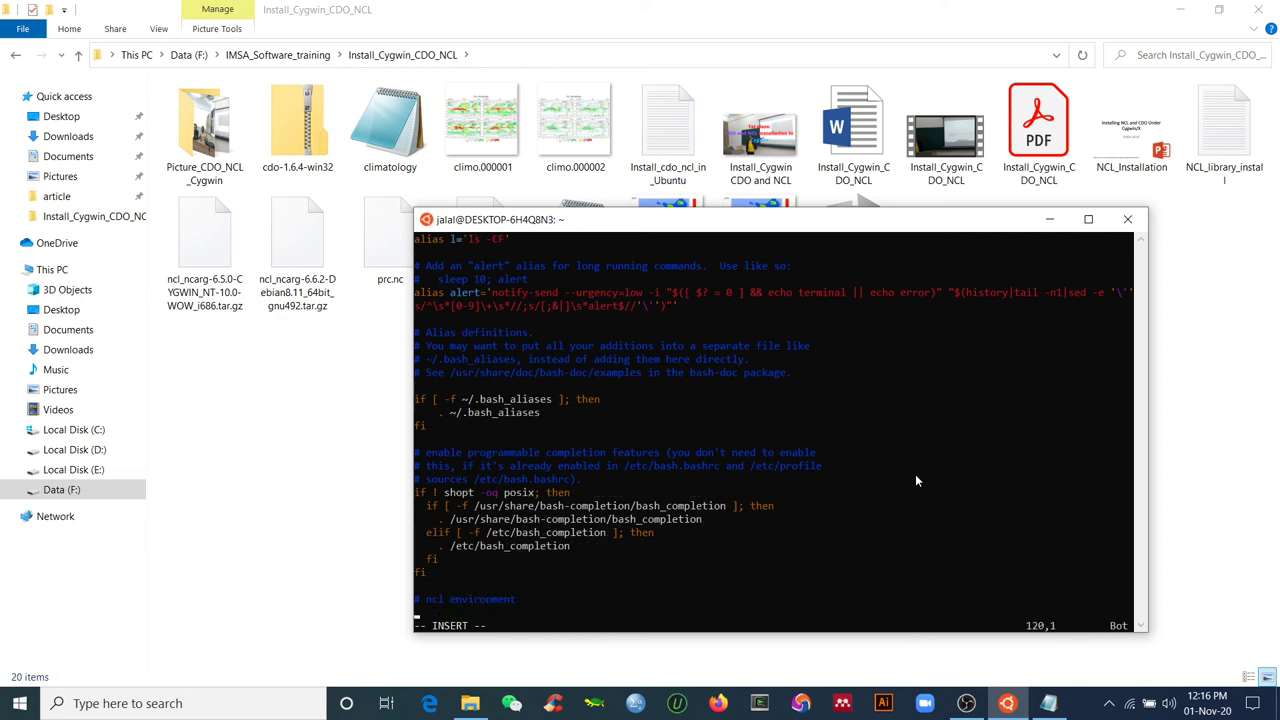
- Copy the NCARG_ROOT, PATH and DISPLAY export lines from the notes and paste them into .bashrc
click(1048, 703)
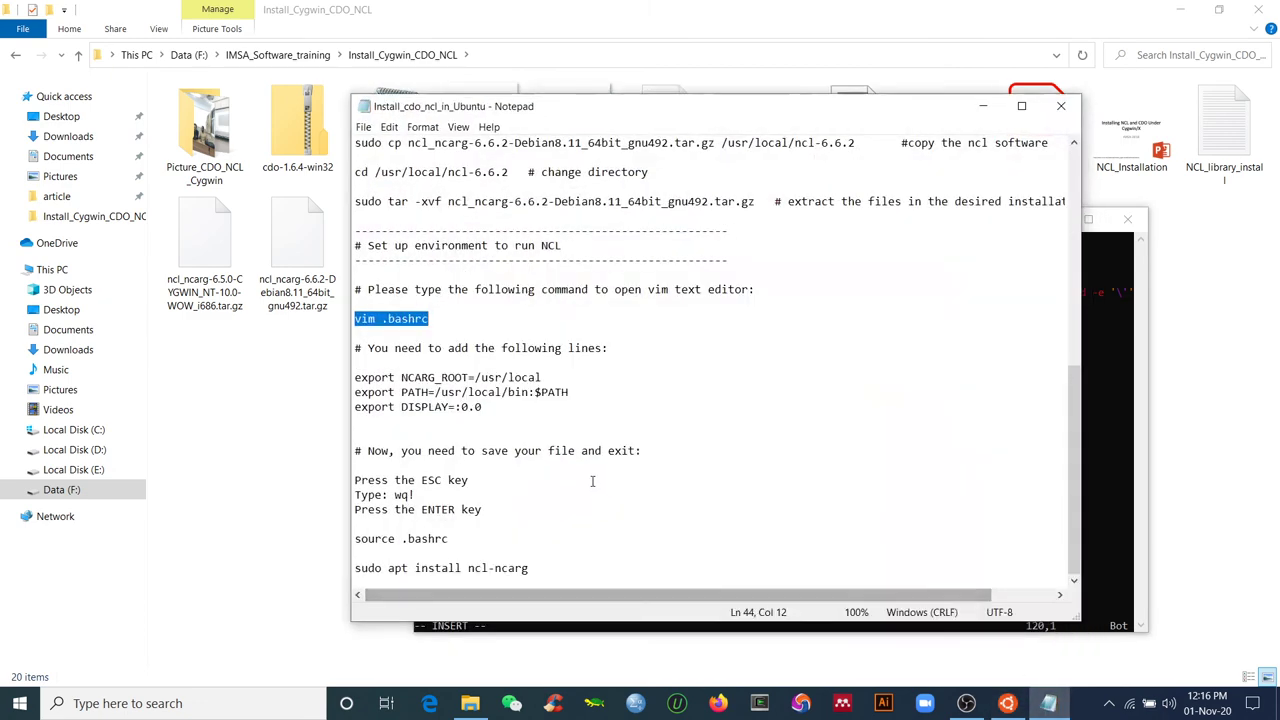
click(392, 392)
drag(357, 377, 485, 407)
right_click(461, 398)
click(490, 429)
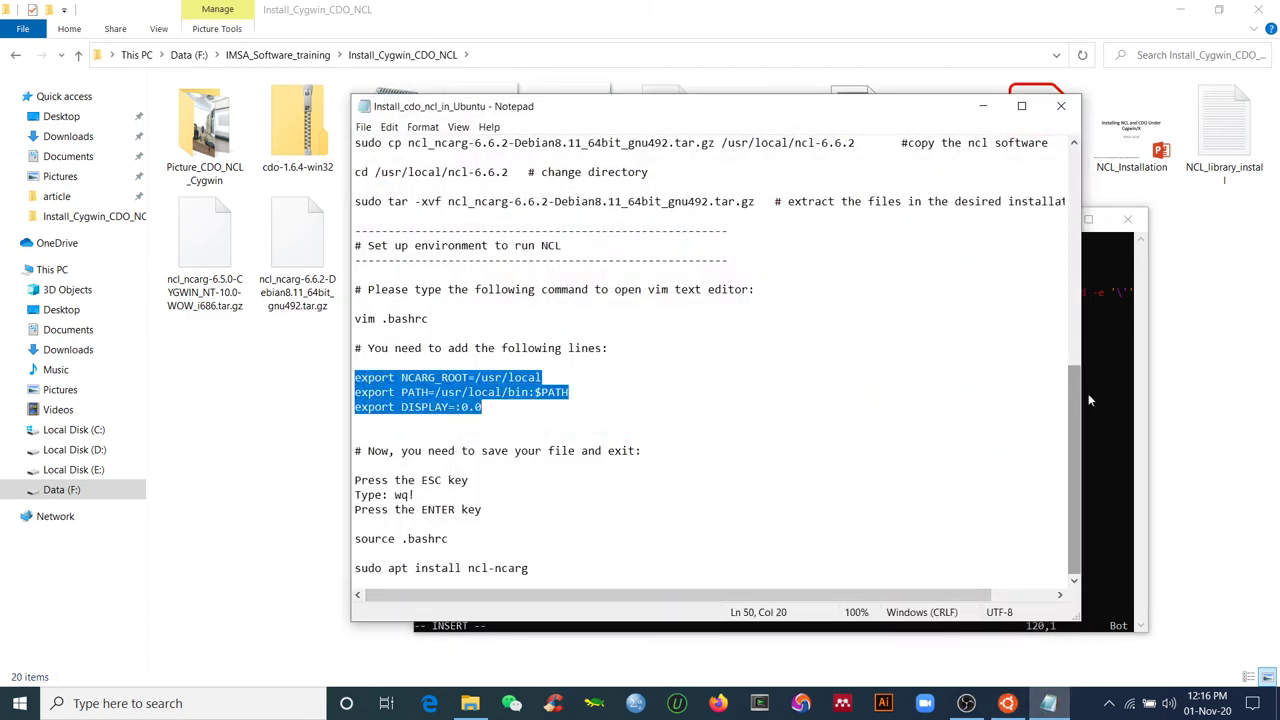
click(1088, 393)
right_click(481, 604)
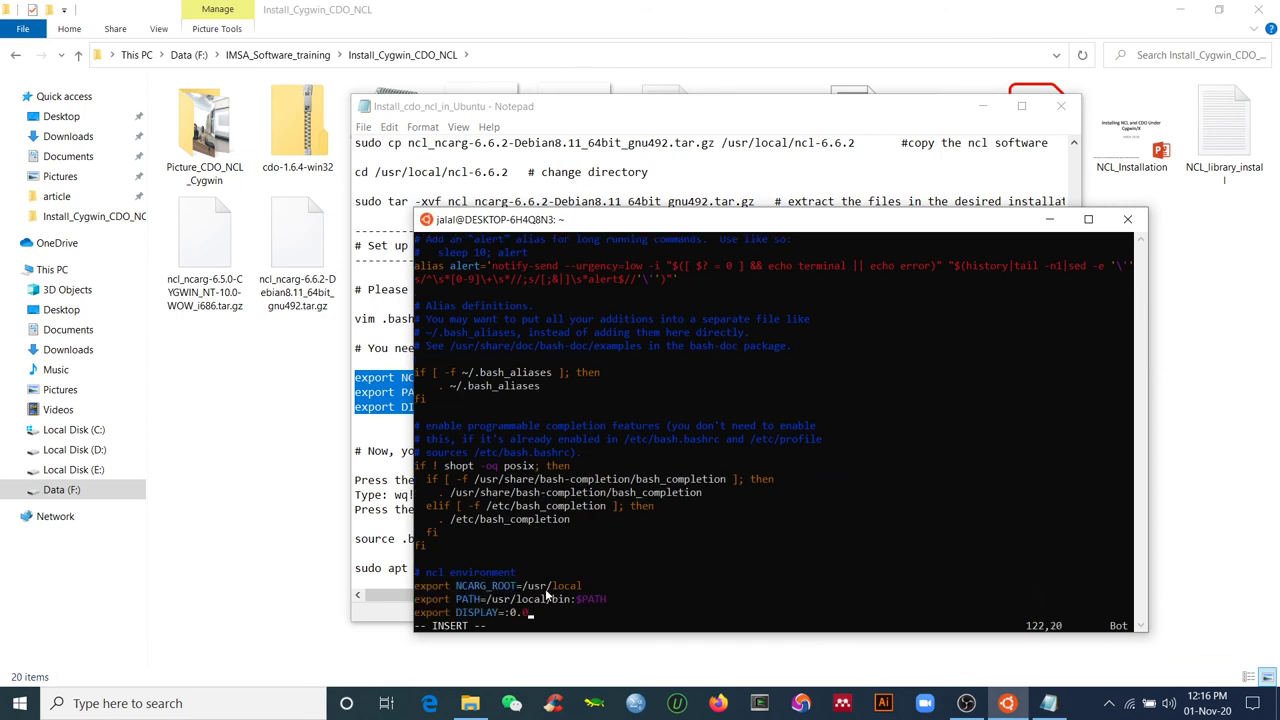
- Check the save instructions in the notes, then leave insert mode and save with :wq!
click(371, 426)
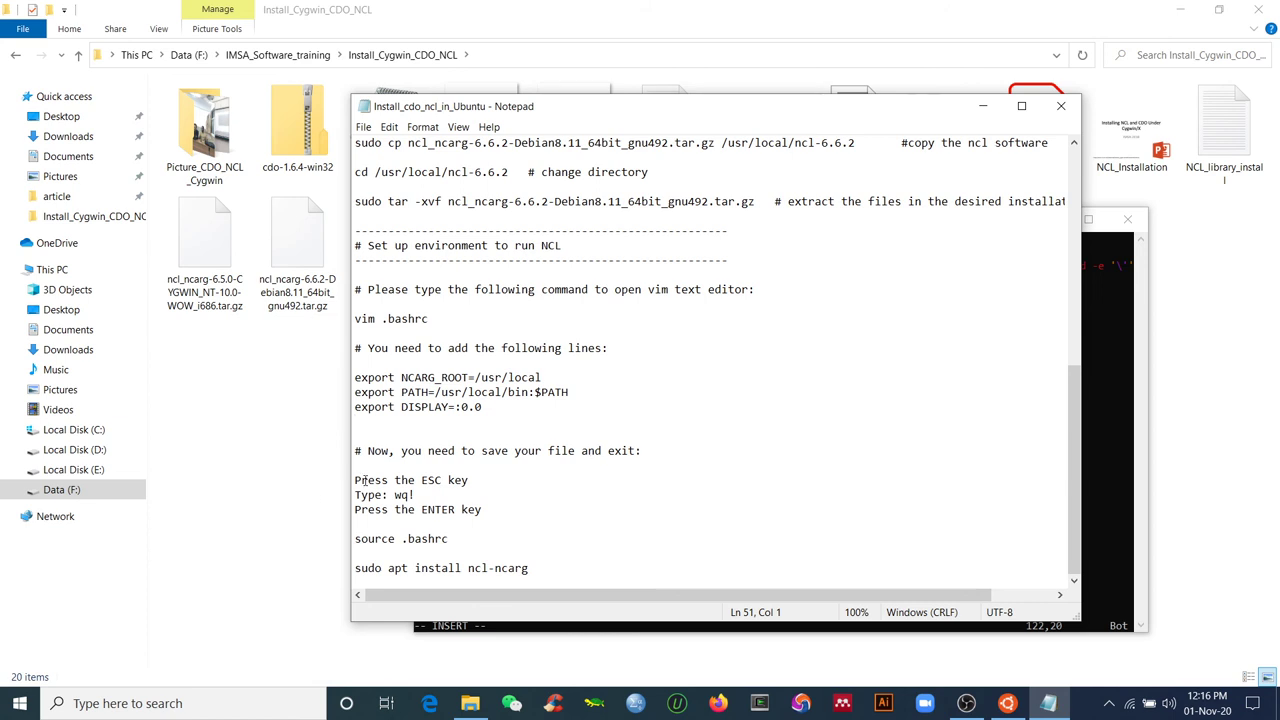
mouse_move(421, 480)
mouse_down()
mouse_move(441, 480)
mouse_move(400, 495)
mouse_move(418, 496)
mouse_up()
click(418, 495)
drag(416, 495, 409, 495)
click(395, 509)
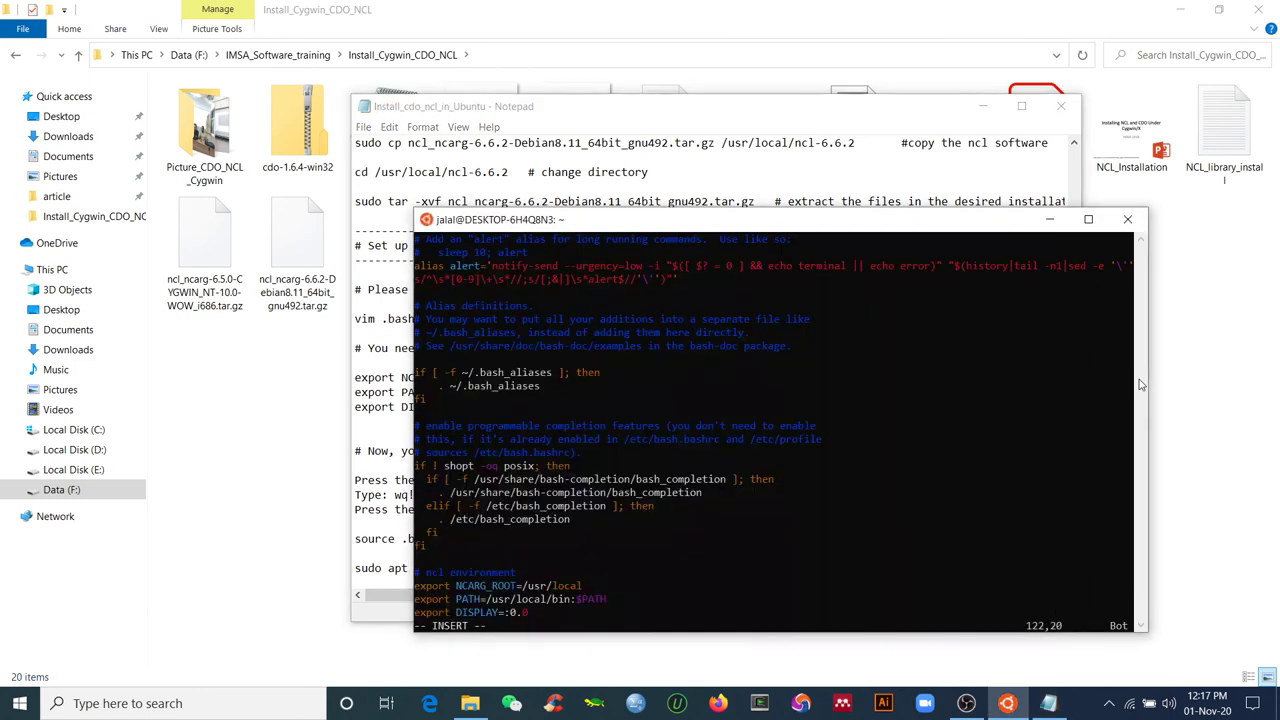
click(1138, 383)
key(Escape)
text(:wq!)
key(Return)
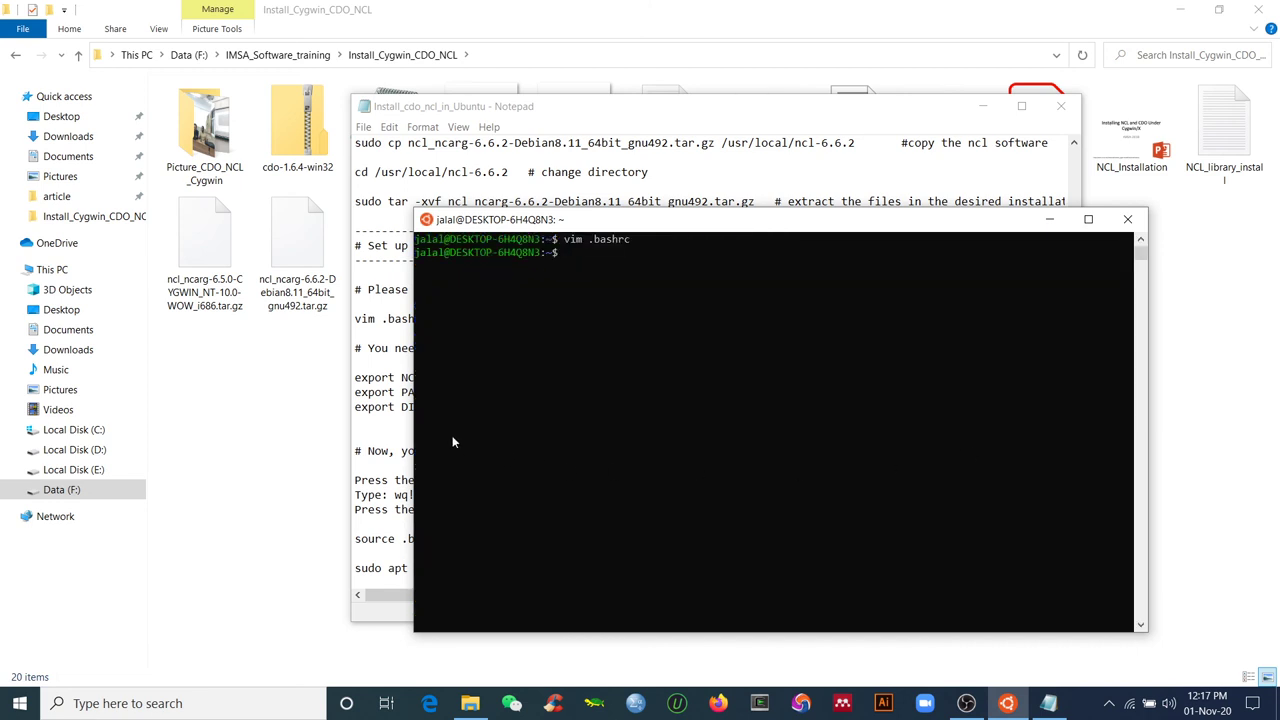
- Insert ':' before wq! in the install notes and save them
click(388, 392)
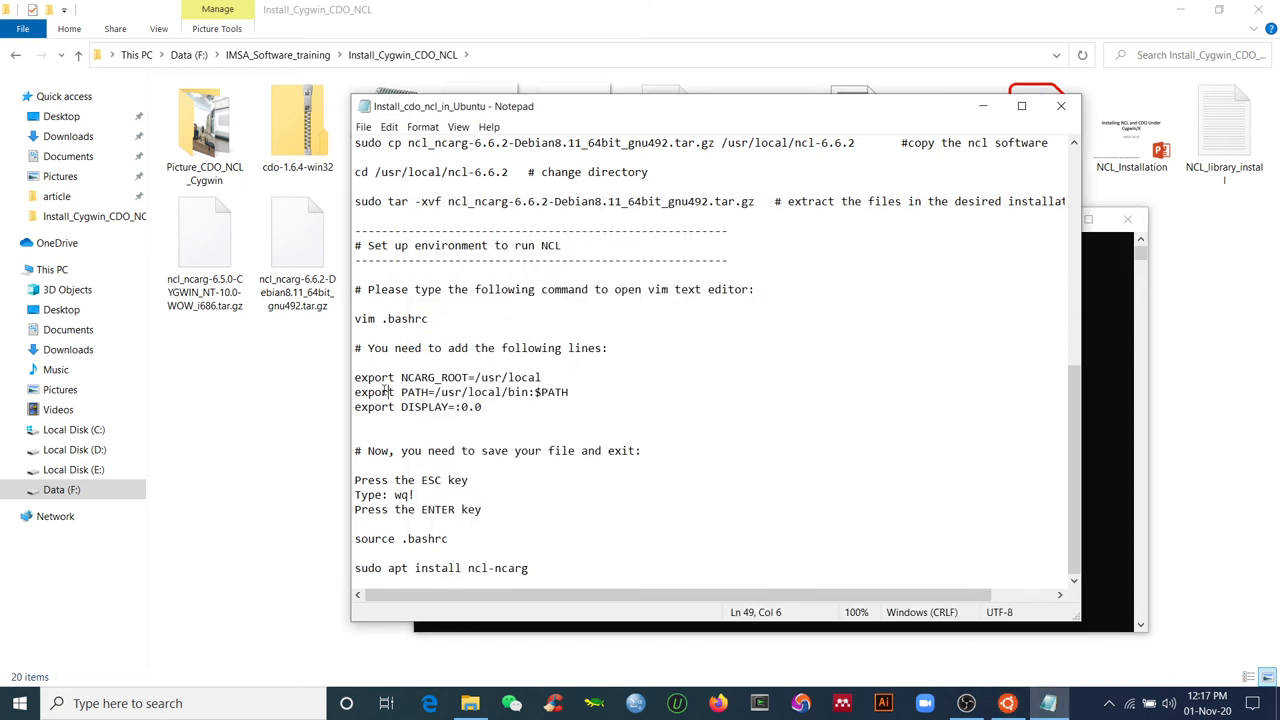
click(393, 494)
text(:)
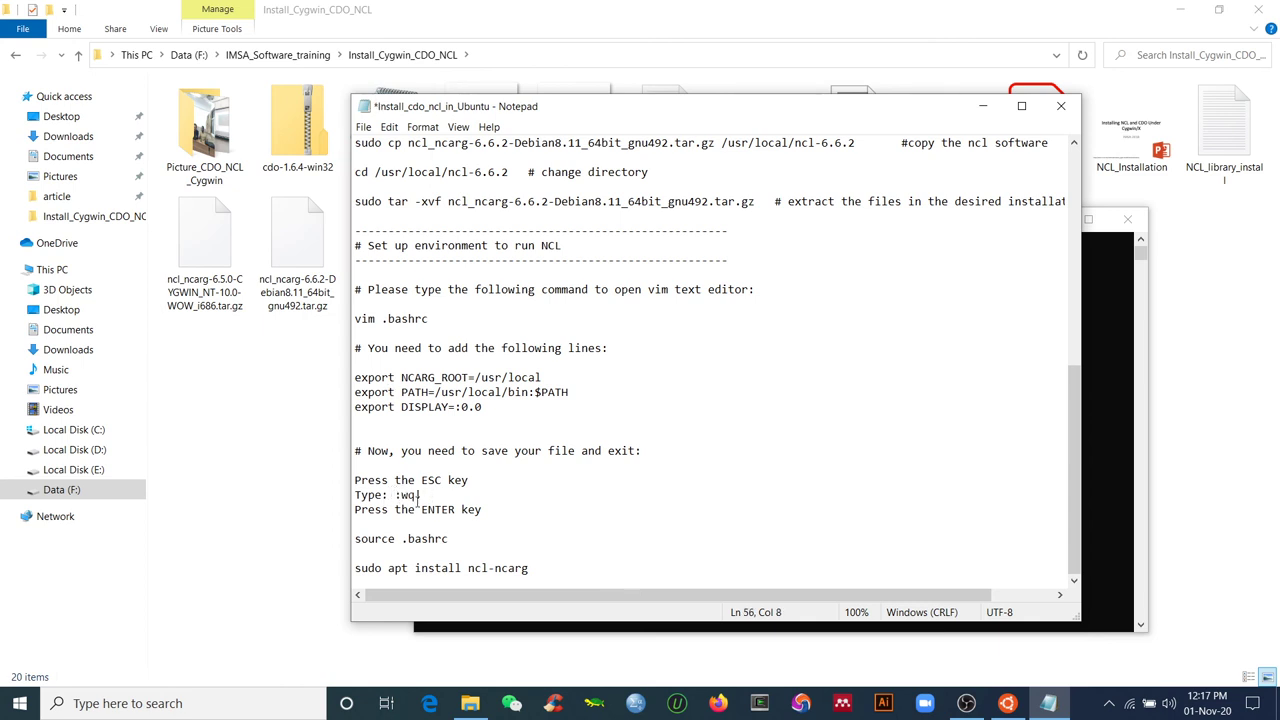
click(497, 514)
click(365, 129)
click(387, 195)
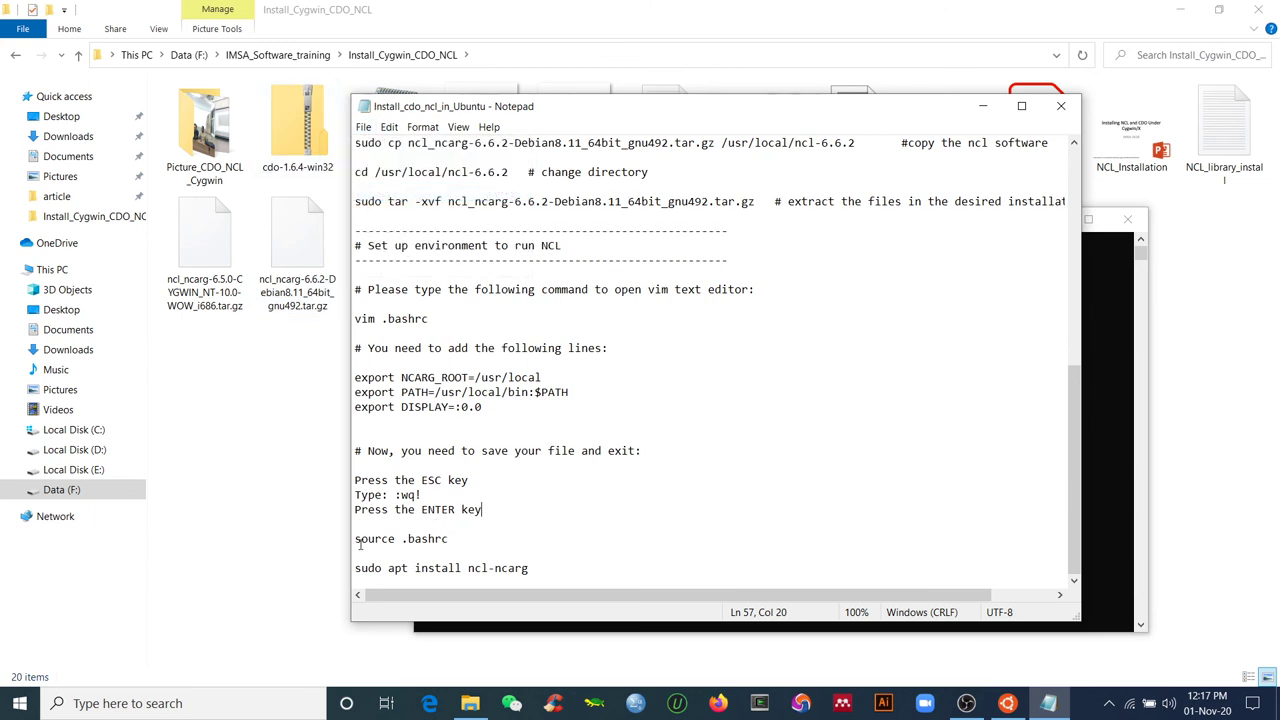
- Copy and run 'source .bashrc' in the terminal to load the NCL environment
drag(355, 539, 450, 539)
right_click(435, 539)
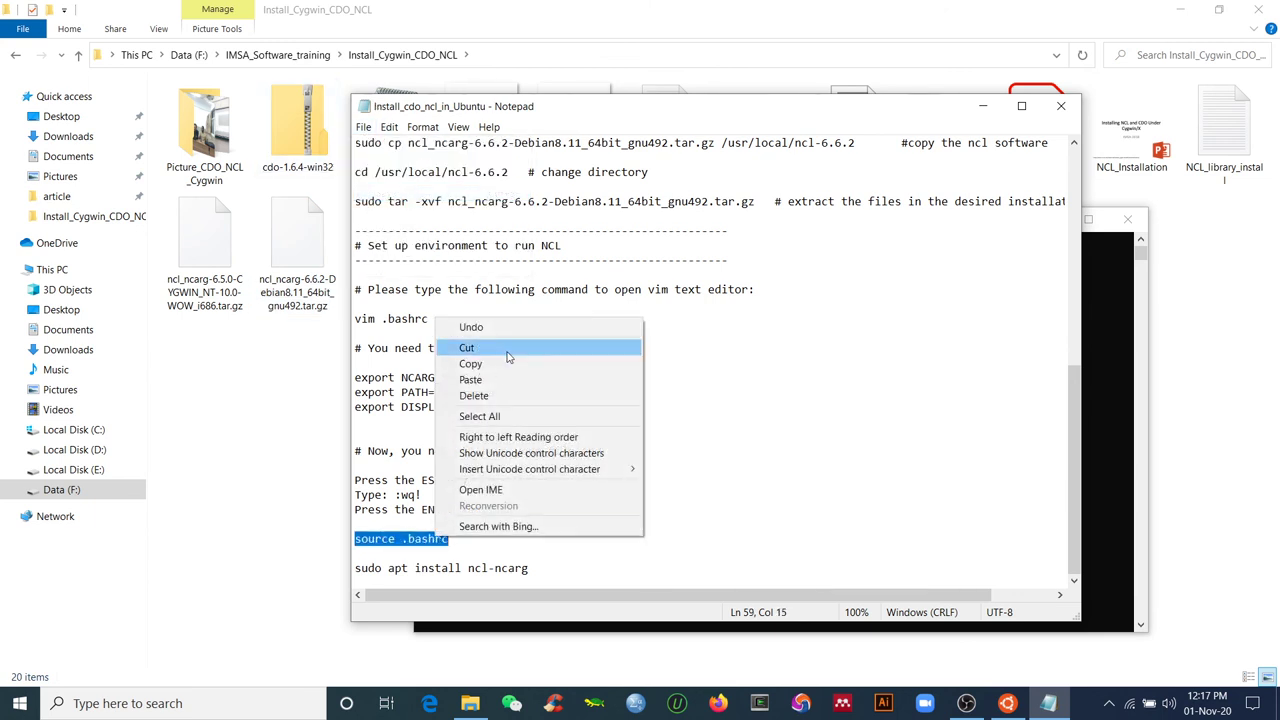
click(466, 363)
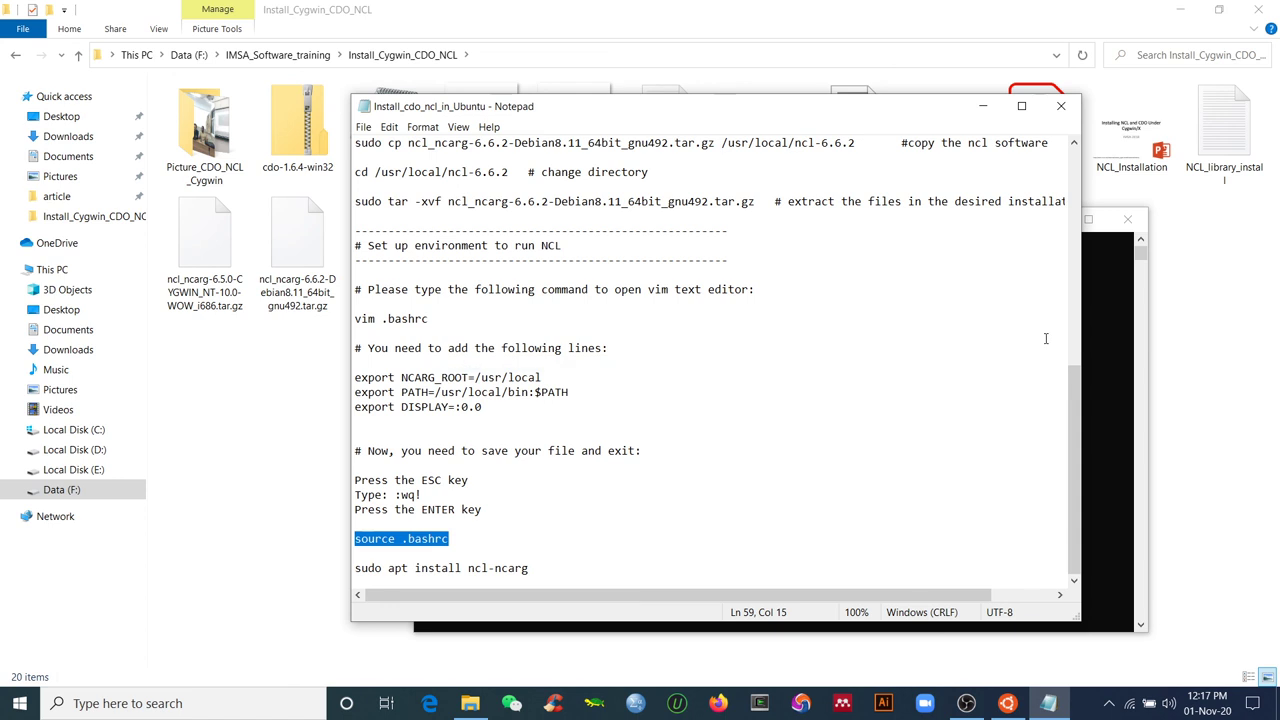
click(1143, 355)
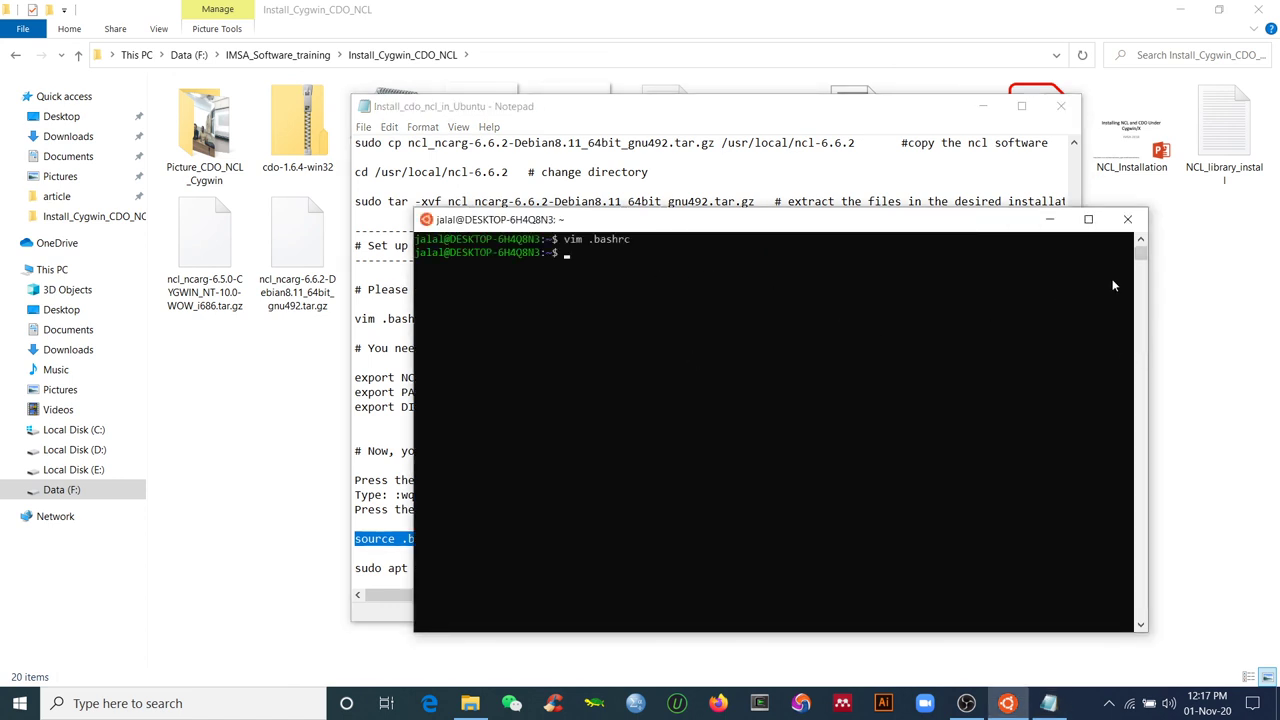
right_click(706, 266)
key(Return)
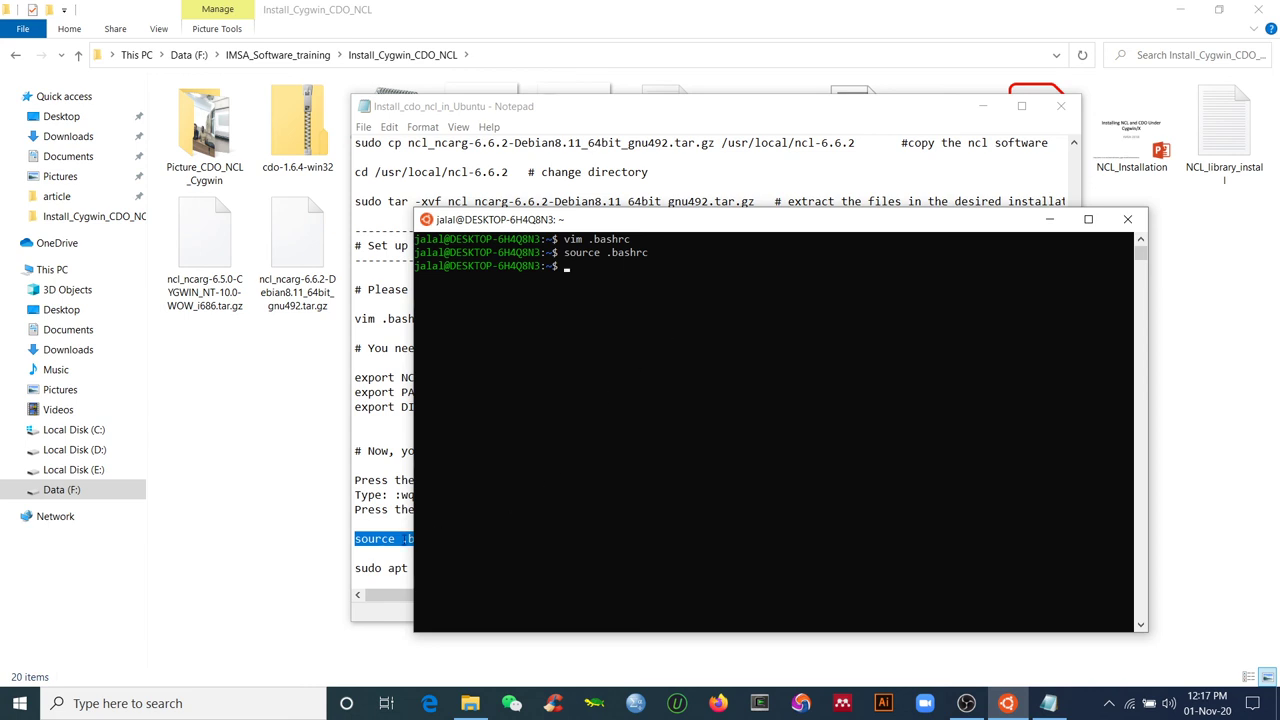
click(404, 552)
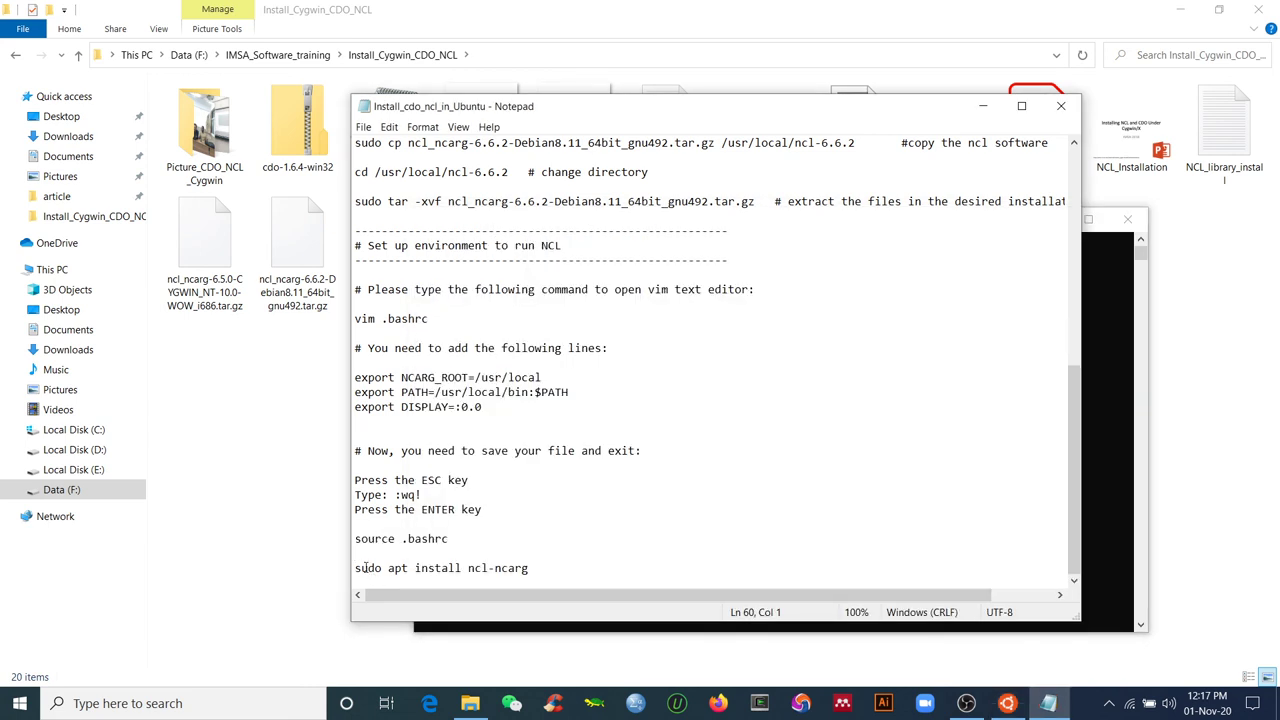
- Copy the 'sudo apt install ncl-ncarg' command from the Notepad notes
drag(355, 567, 530, 567)
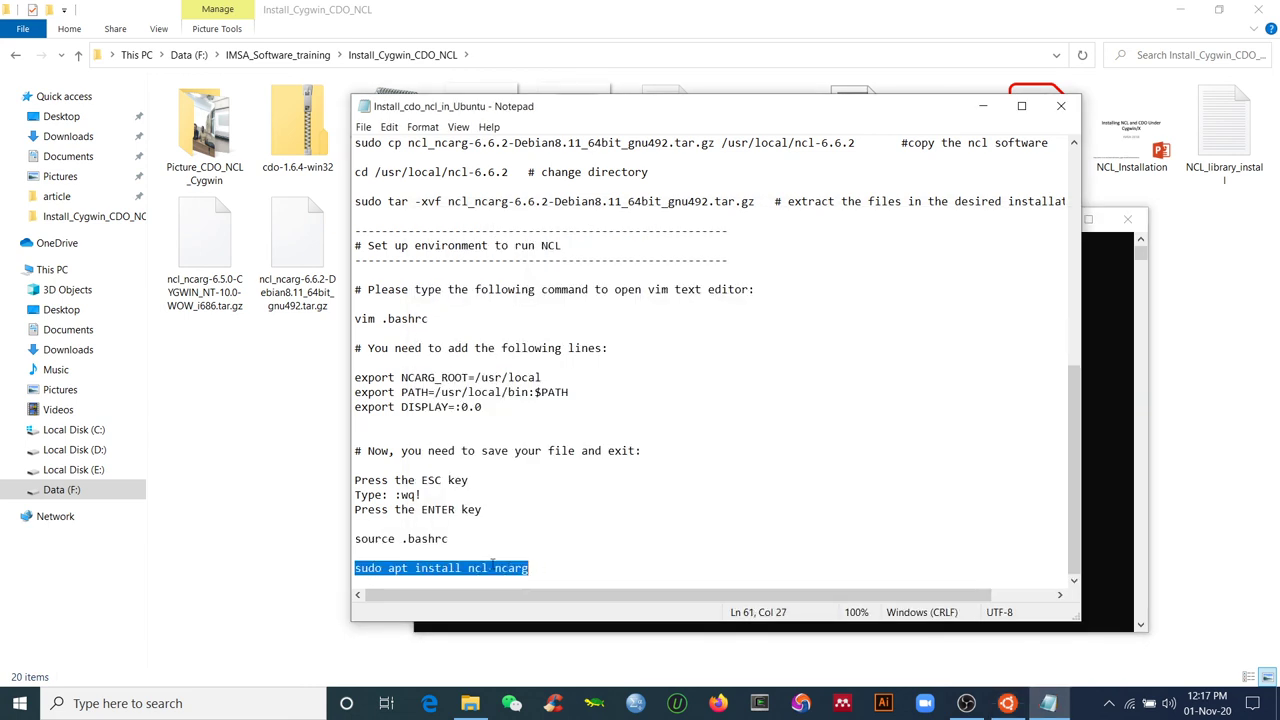
right_click(492, 563)
click(540, 392)
click(411, 572)
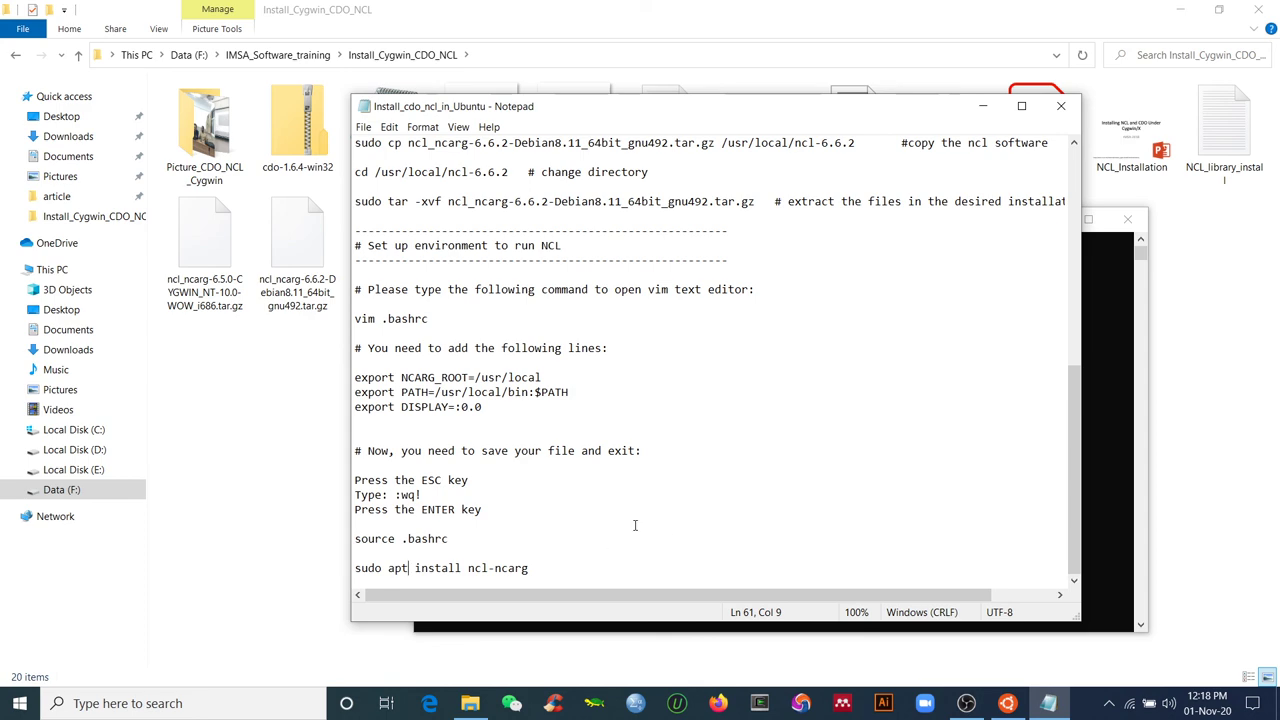
click(983, 105)
- Run 'sudo apt install ncl-ncarg' in the terminal and approve the 53 new packages with y
right_click(661, 280)
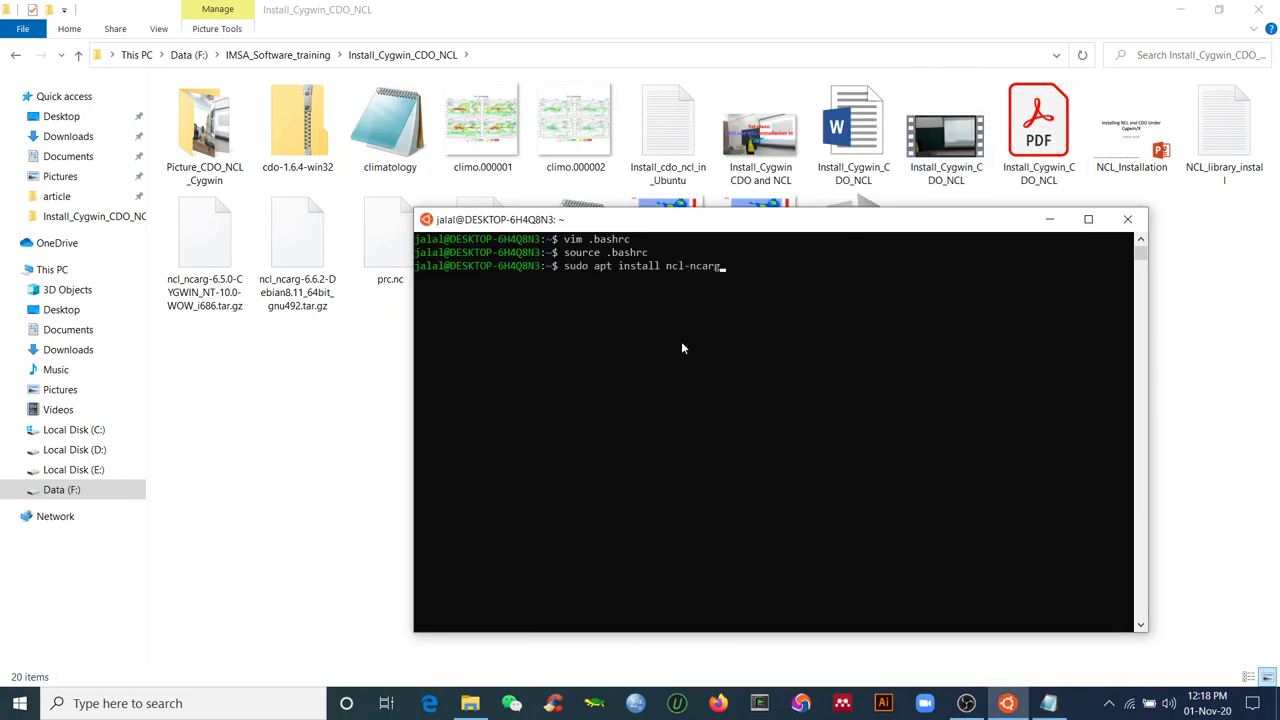
key(Return)
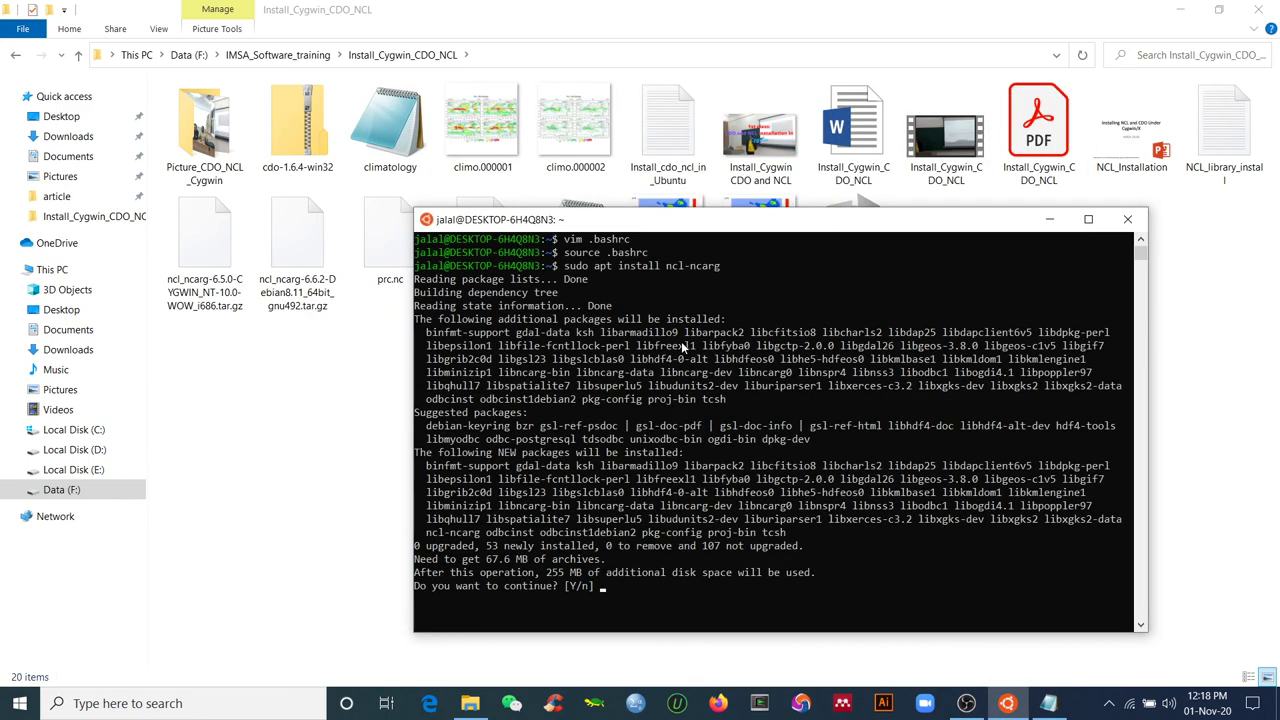
text(y)
key(Return)
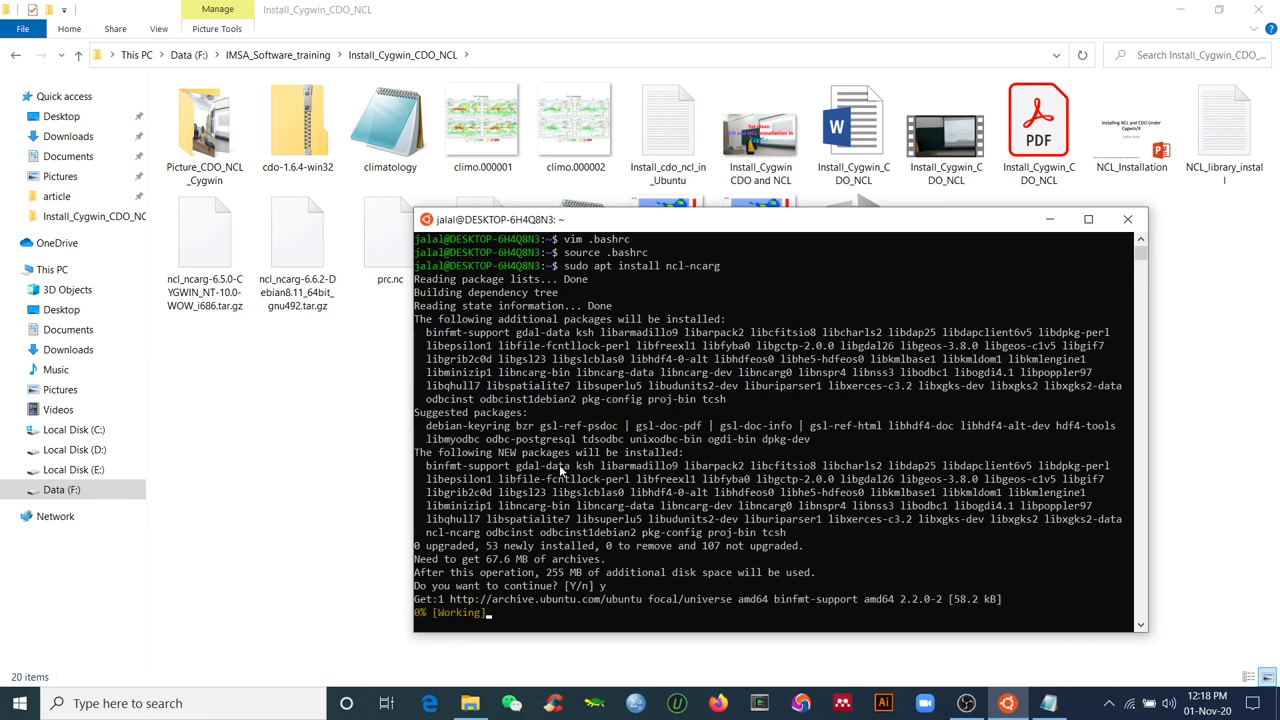
click(1180, 9)
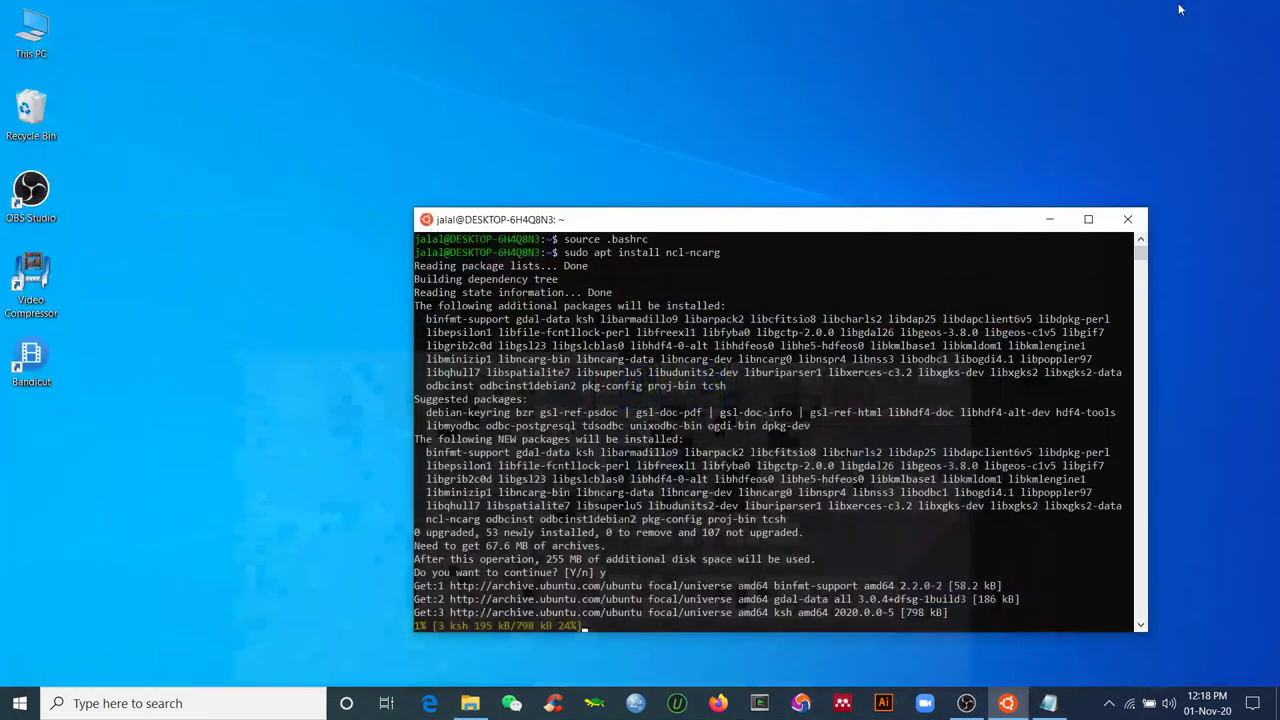
- Move the terminal window up and left while apt downloads the ncl-ncarg packages
drag(823, 222, 765, 130)
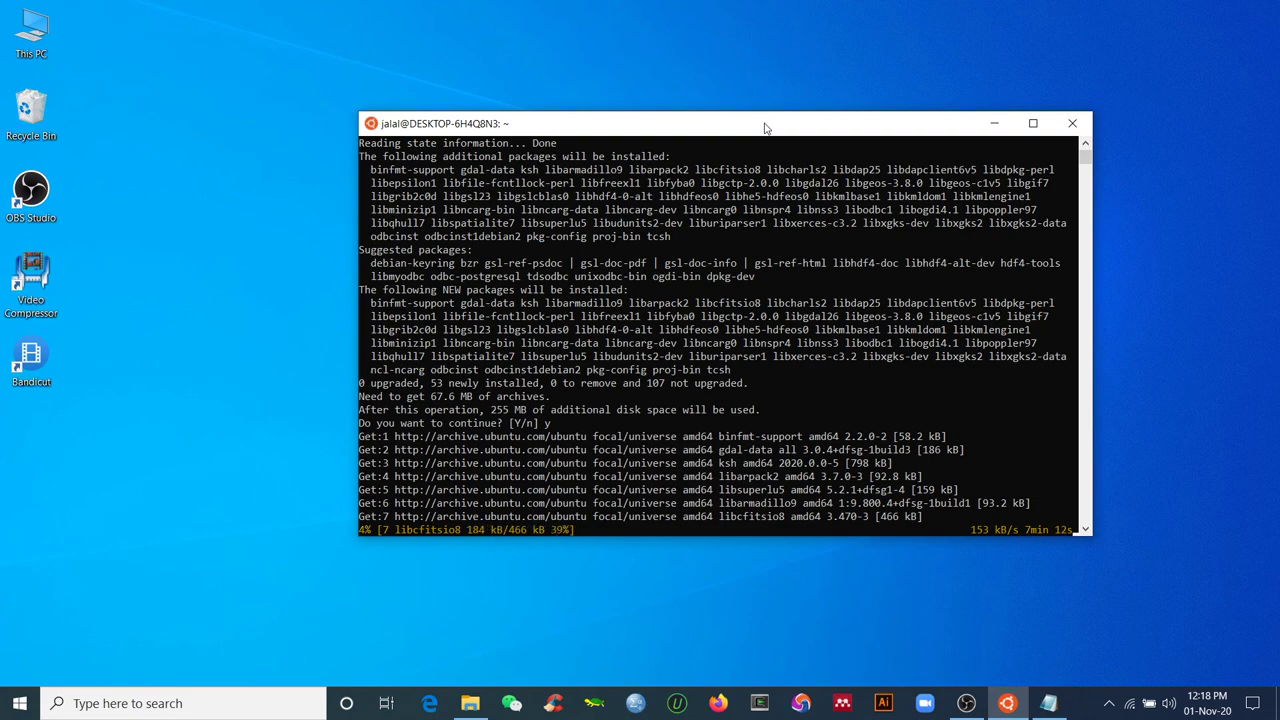
click(966, 703)
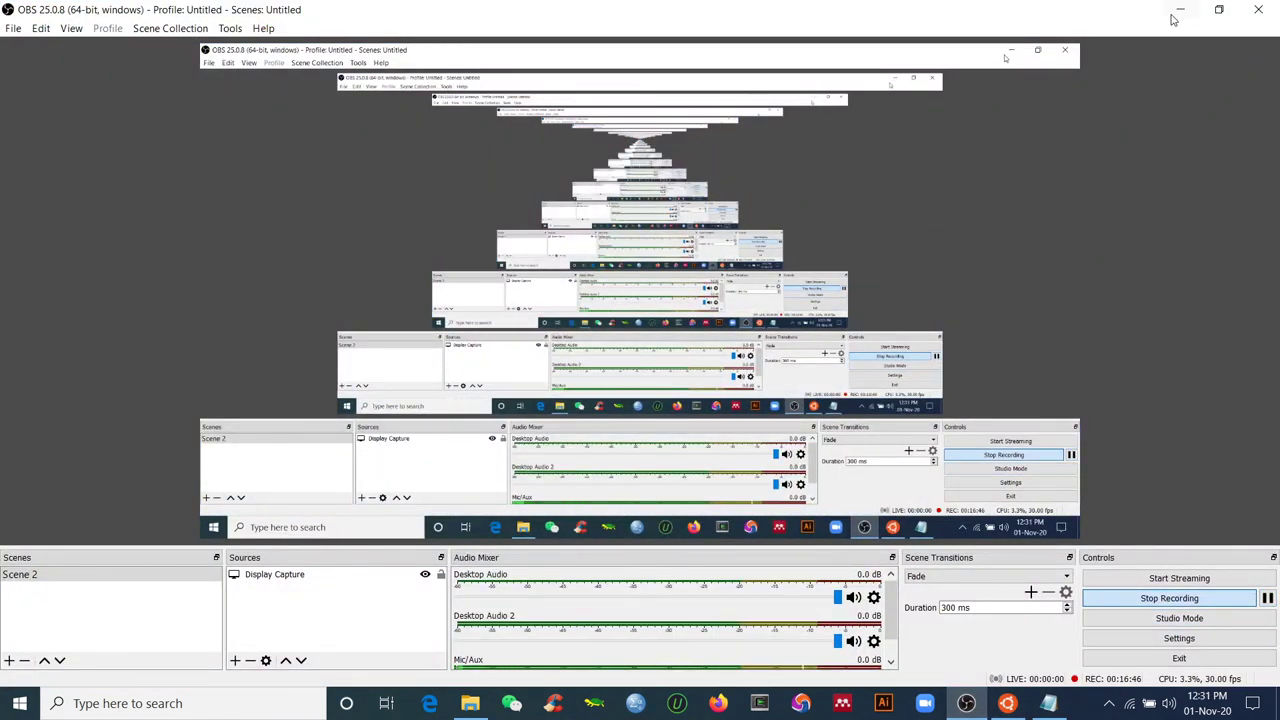
click(1176, 14)
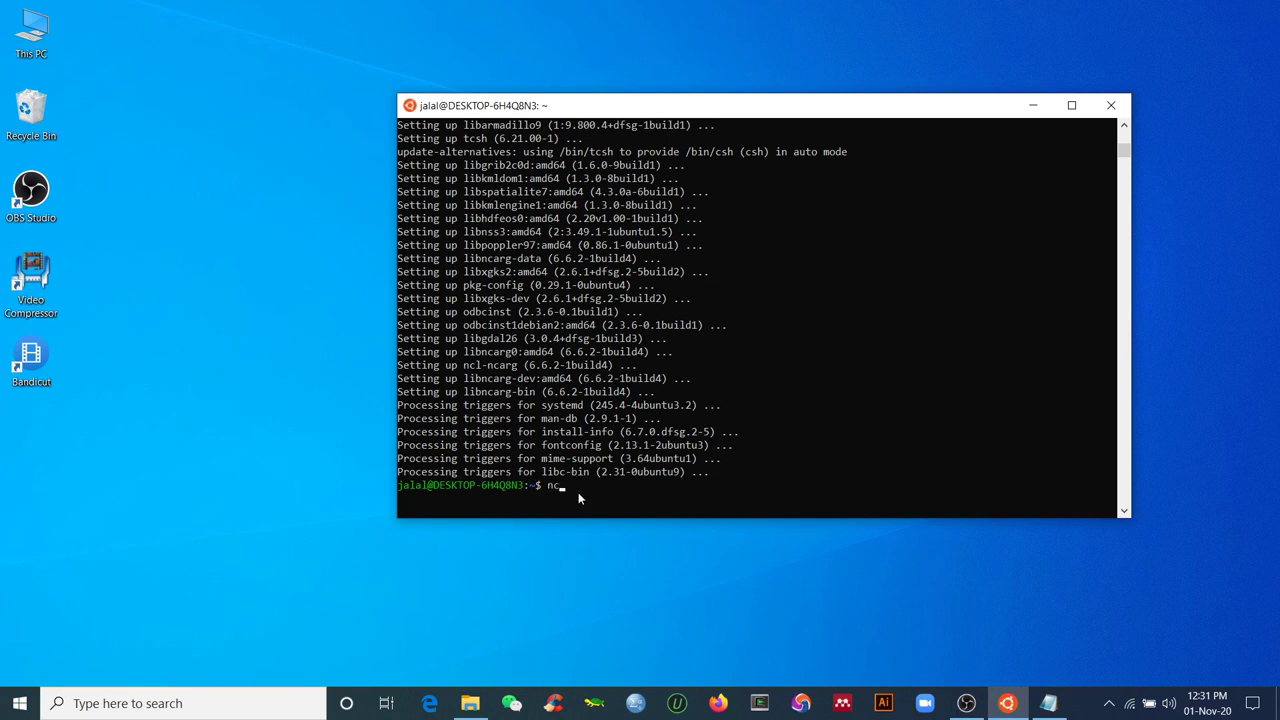
- Launch ncl to see the NCAR Command Language 6.6.2 banner, then quit it
key(Return)
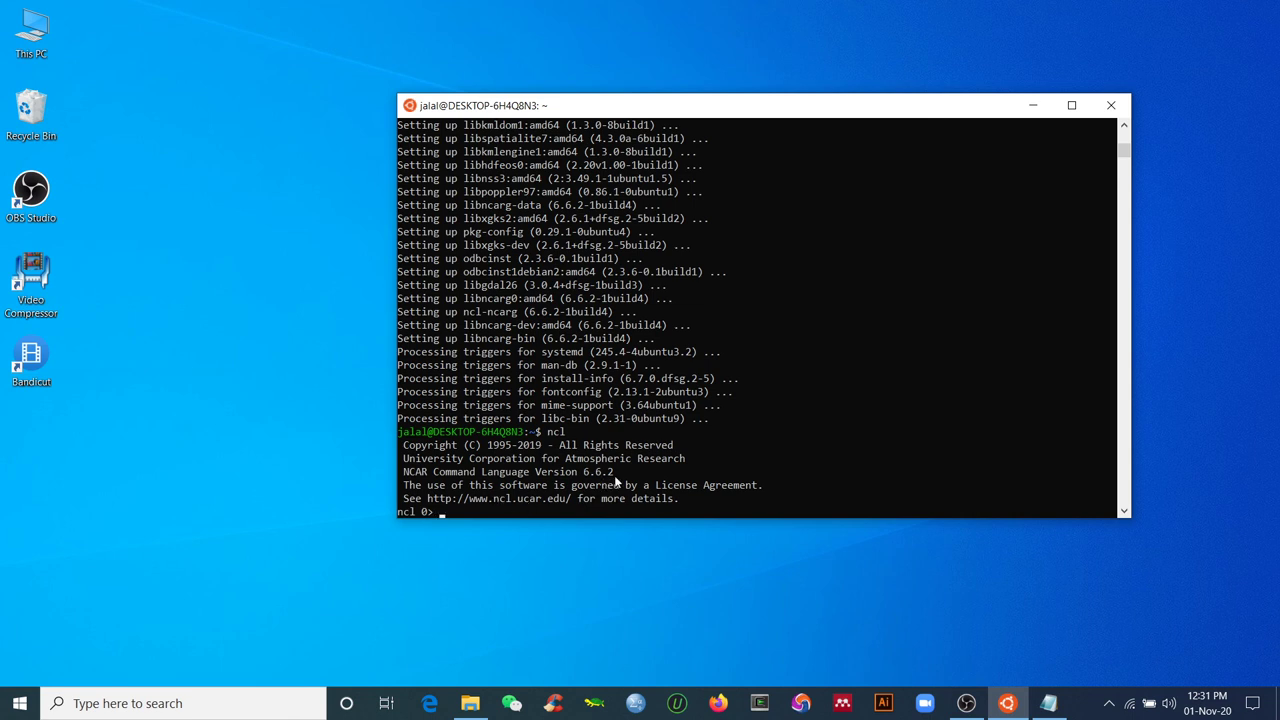
text(quit)
key(Return)
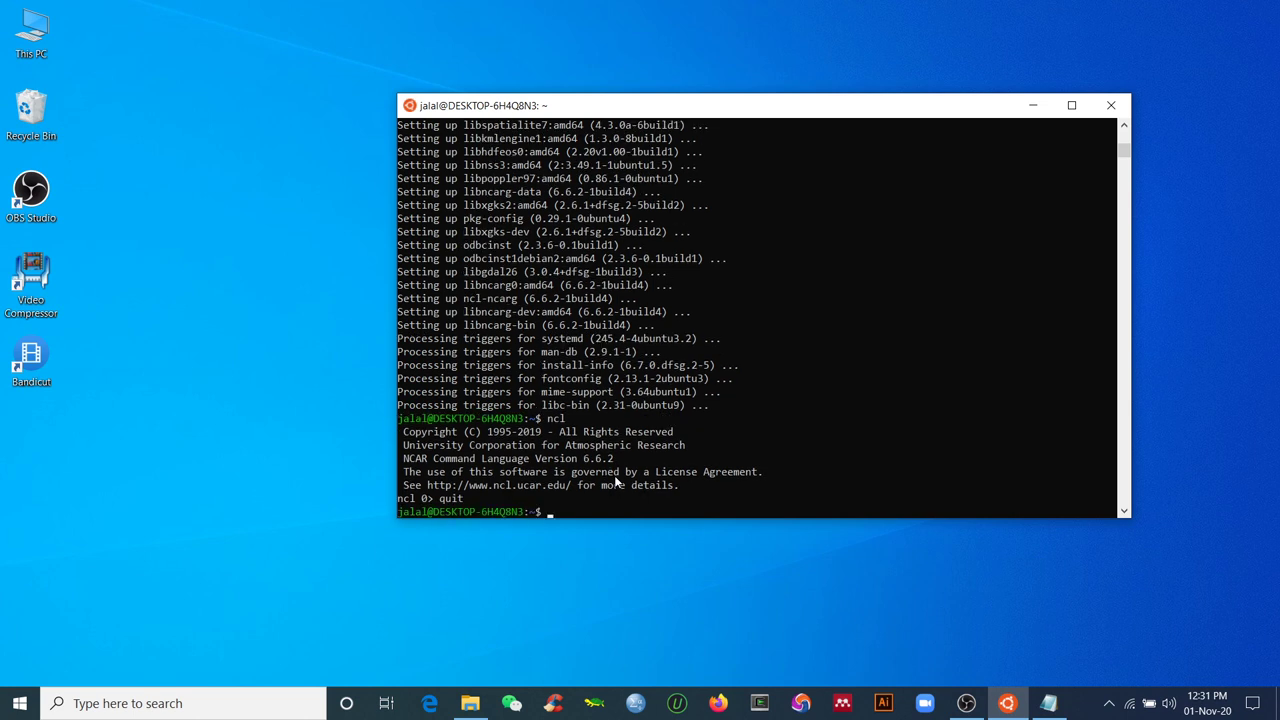
- Clear the terminal back to an empty prompt with clear
text(clear)
key(Return)
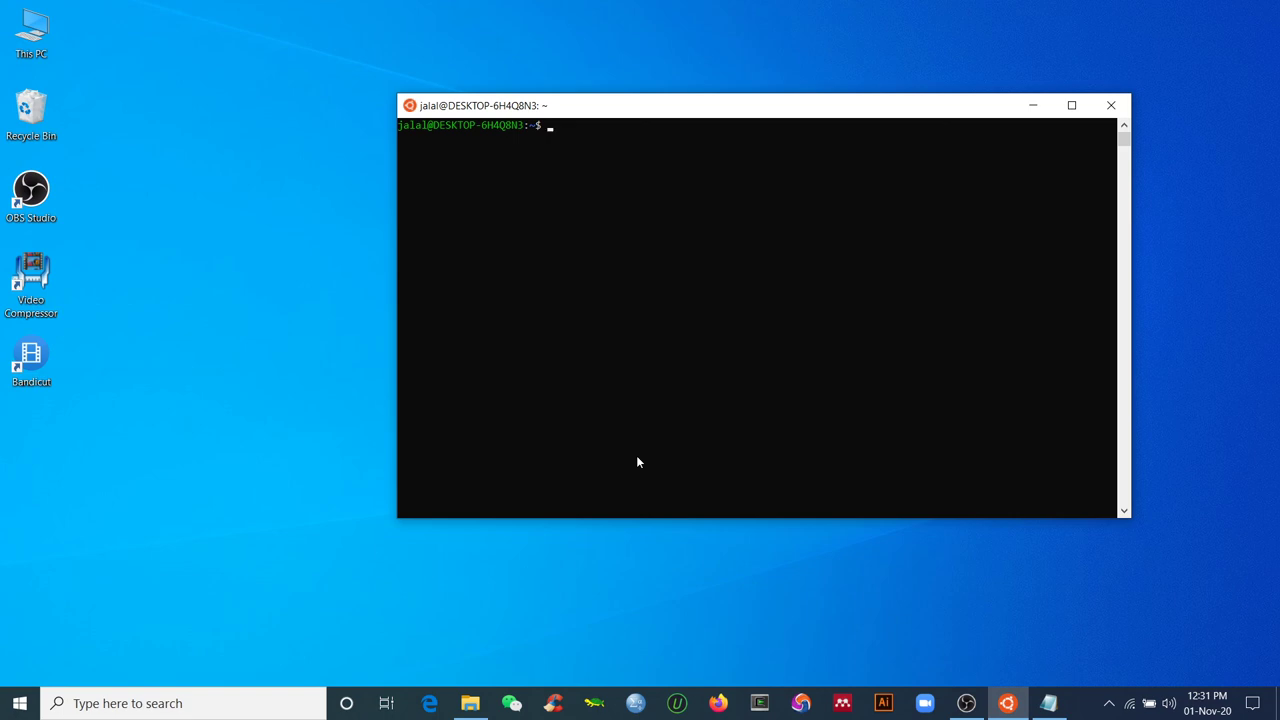
click(966, 703)
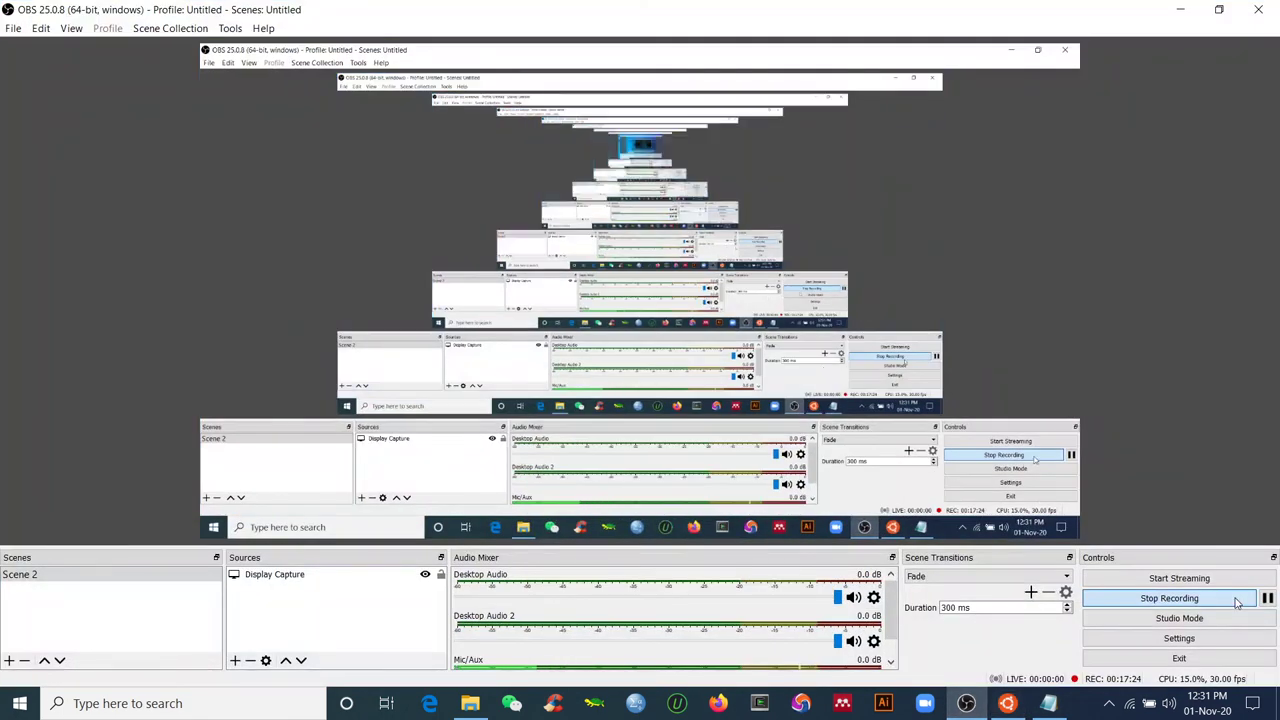